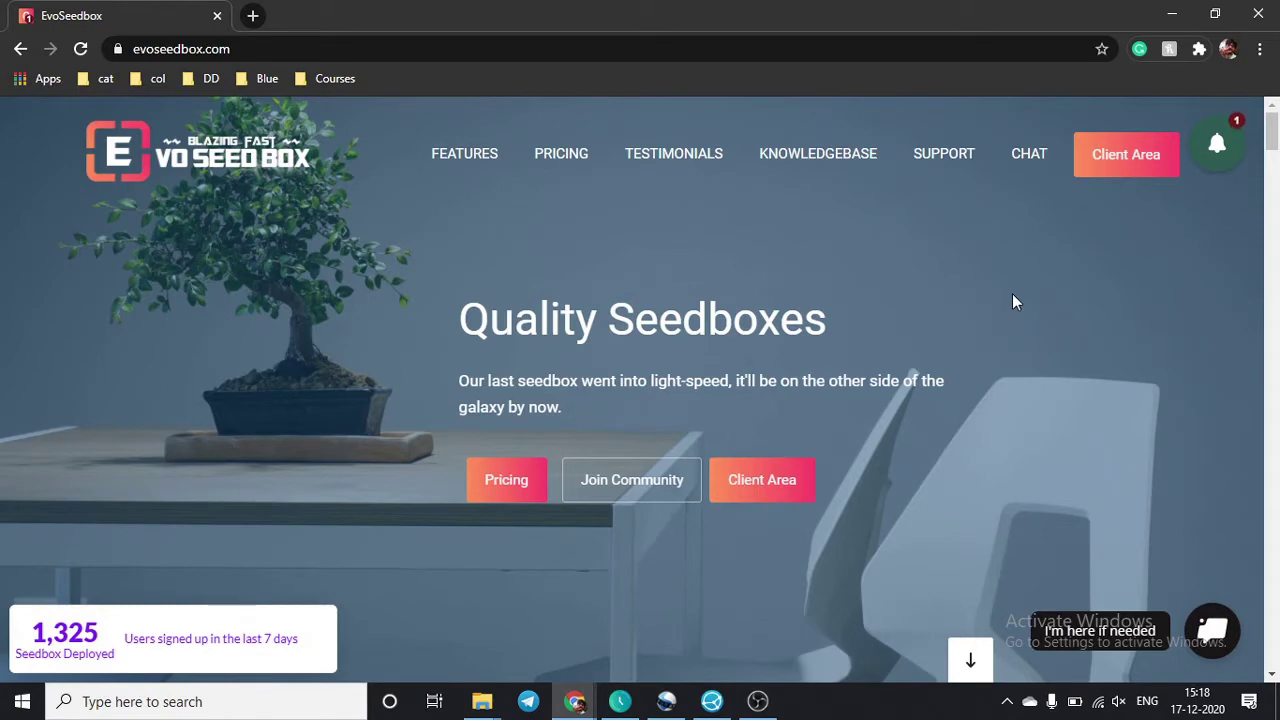
- Go from the Evo Seedbox homepage to the client area's Evo Speed service details page
{"action": "scroll", "coordinate": [1012, 295], "scroll_direction": "down", "scroll_amount": 1}
{"action": "scroll", "coordinate": [1012, 295], "scroll_direction": "up", "scroll_amount": 1}
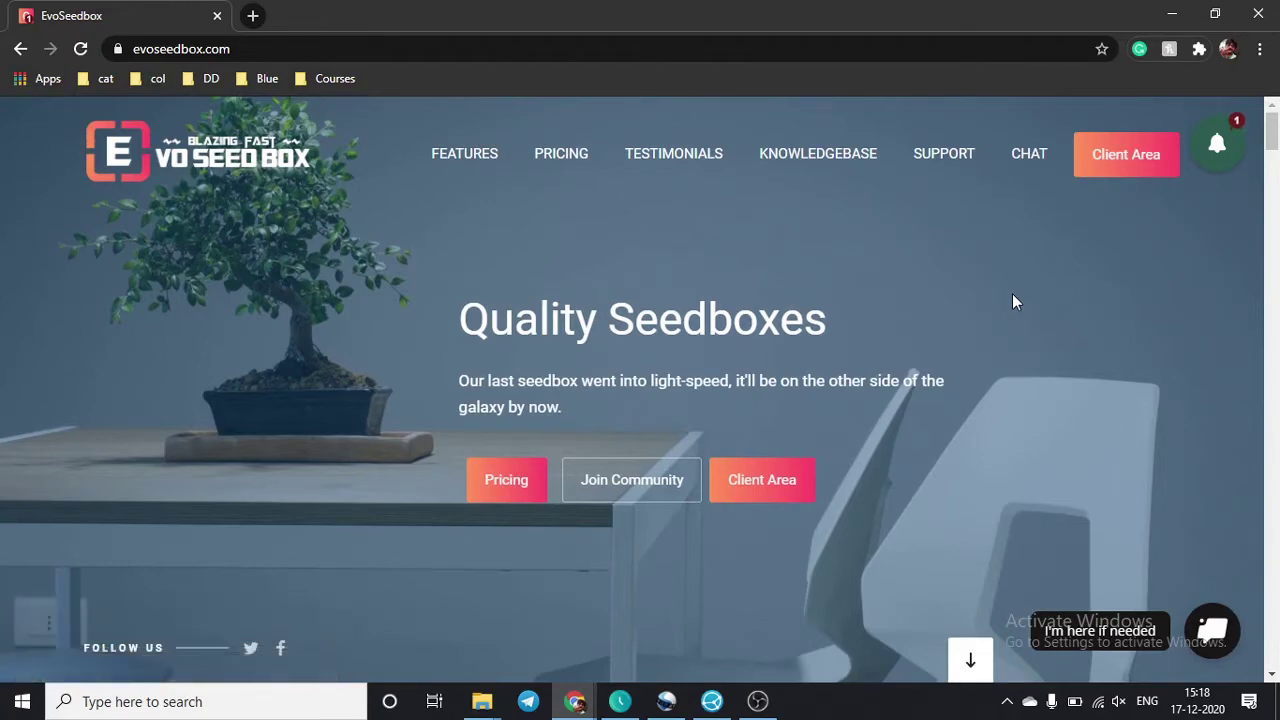
{"action": "left_click", "coordinate": [1117, 175]}
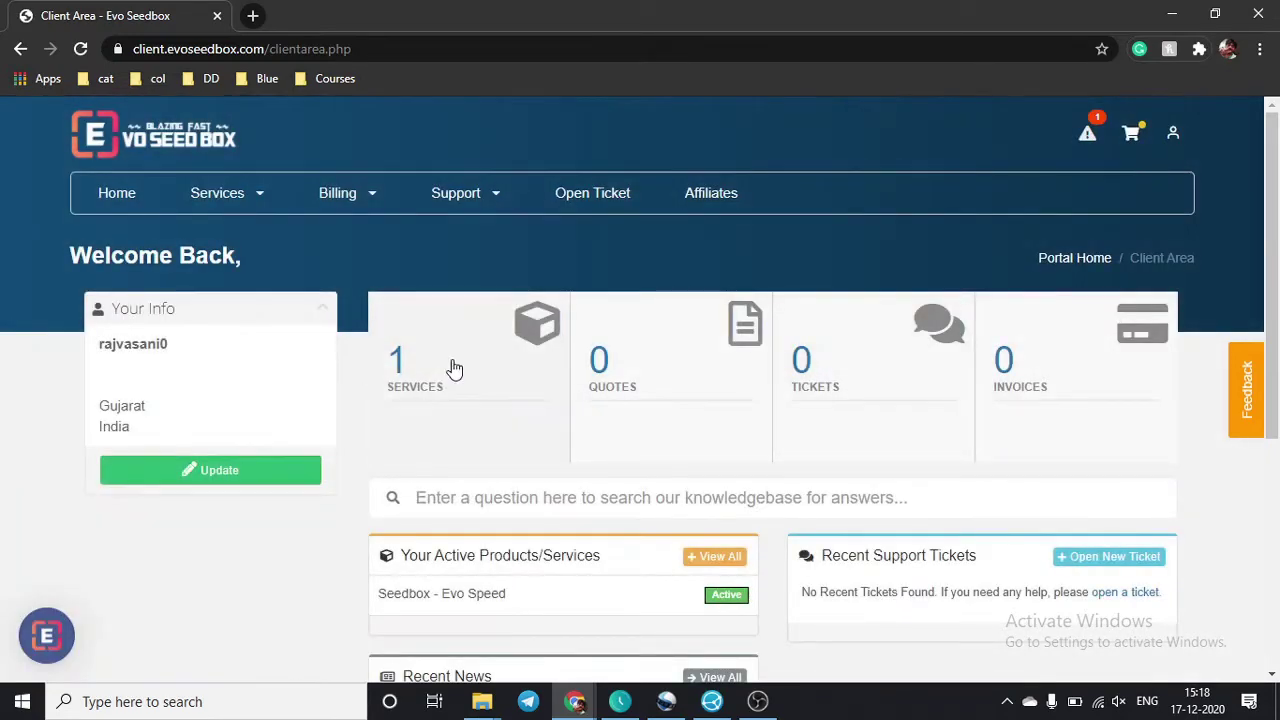
{"action": "left_click", "coordinate": [451, 367]}
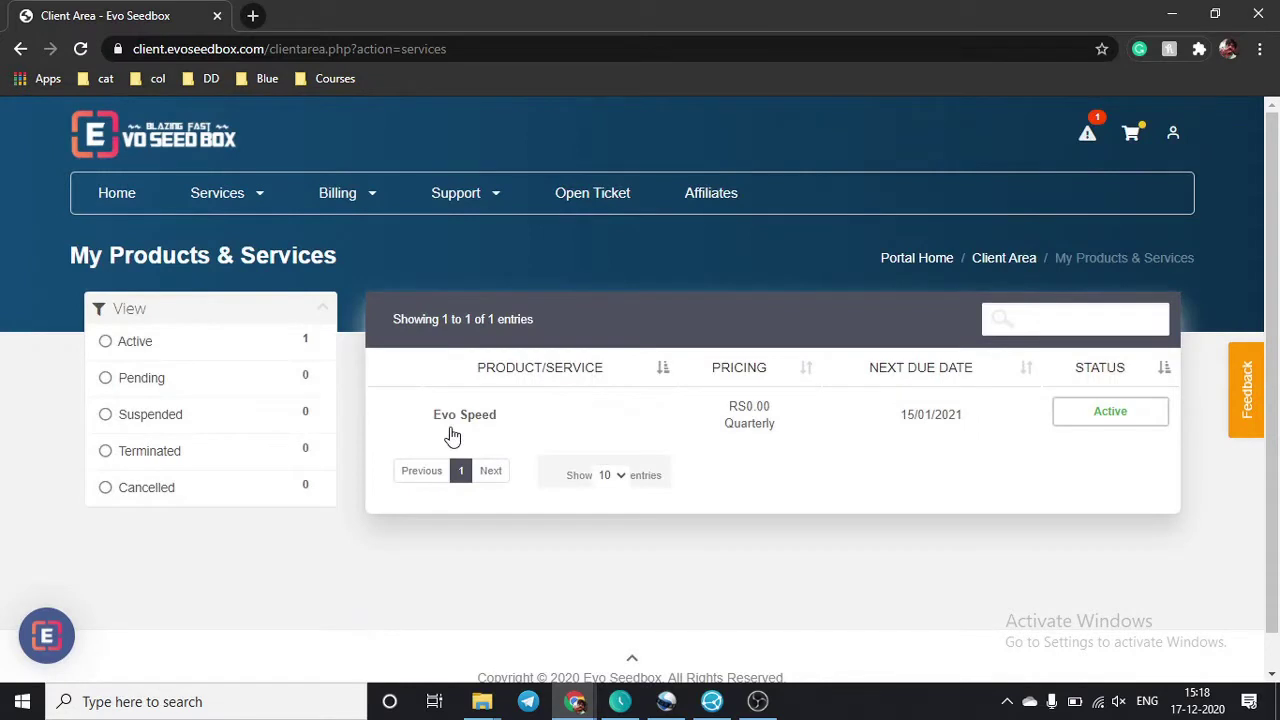
{"action": "left_click", "coordinate": [451, 436]}
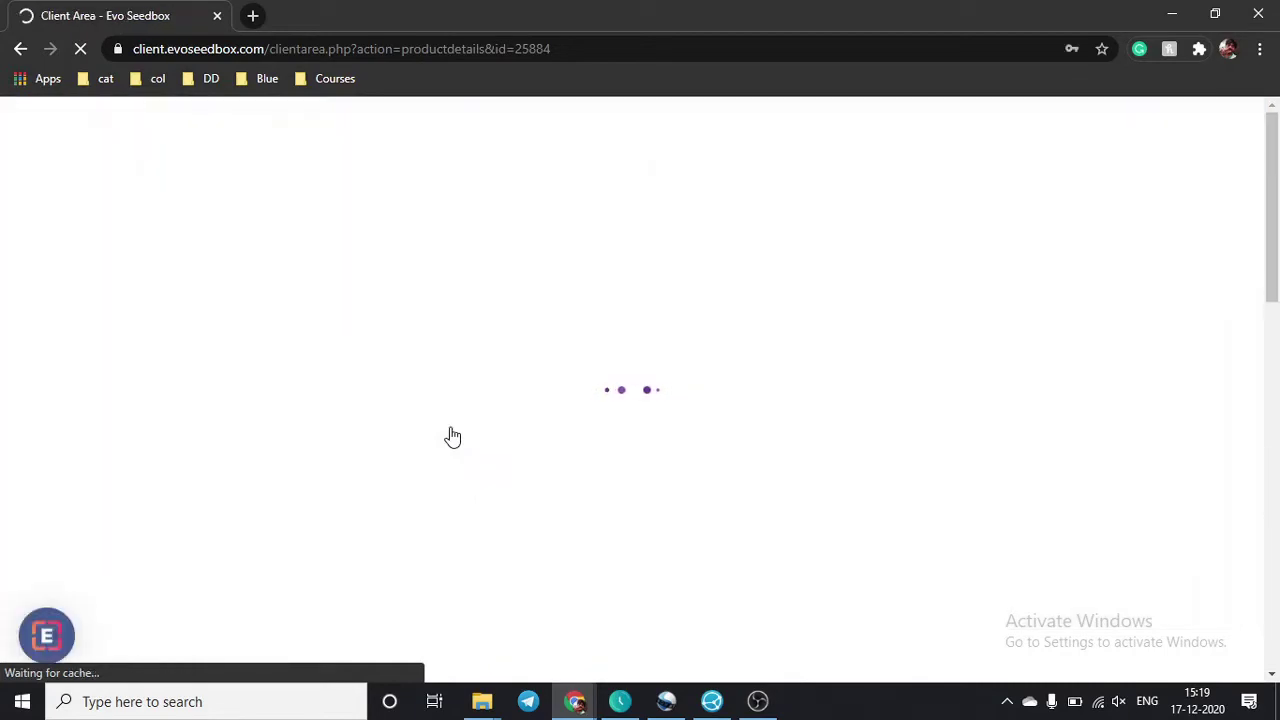
- Filter the app list by 's' and open Syncthing's Info website in a new tab
{"action": "scroll", "coordinate": [452, 436], "scroll_direction": "down", "scroll_amount": 6}
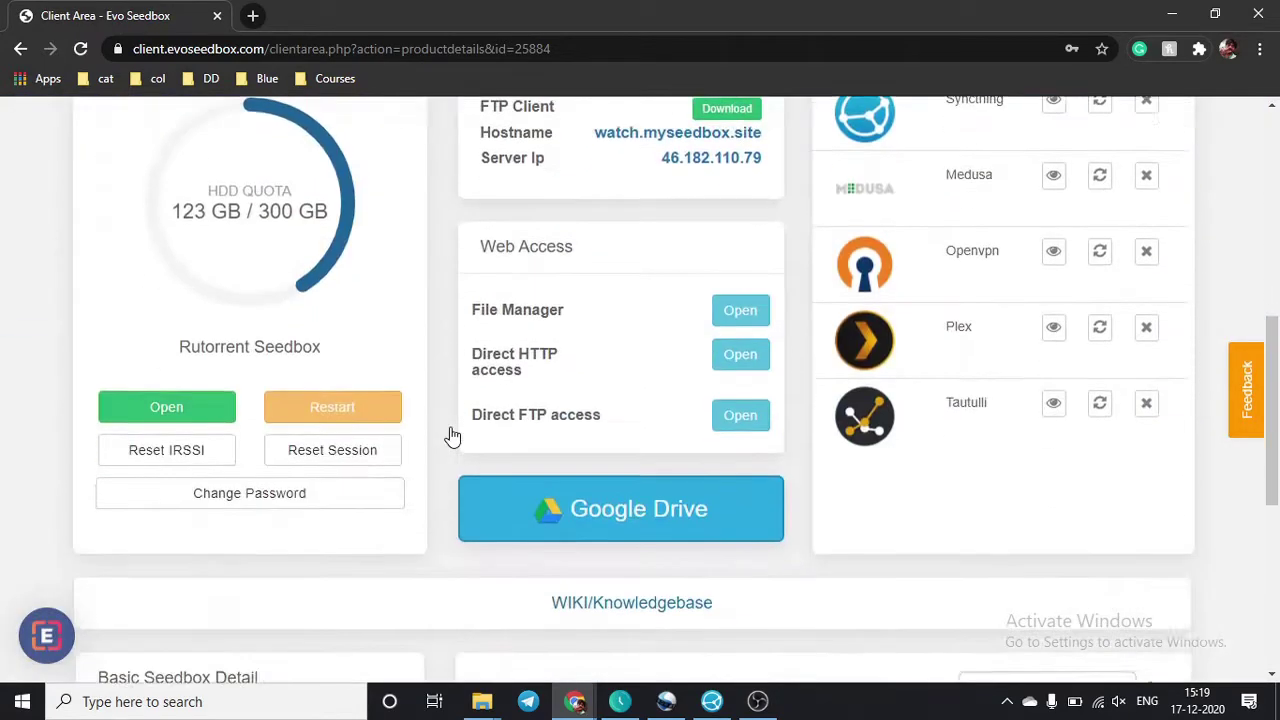
{"action": "scroll", "coordinate": [452, 436], "scroll_direction": "up", "scroll_amount": 3}
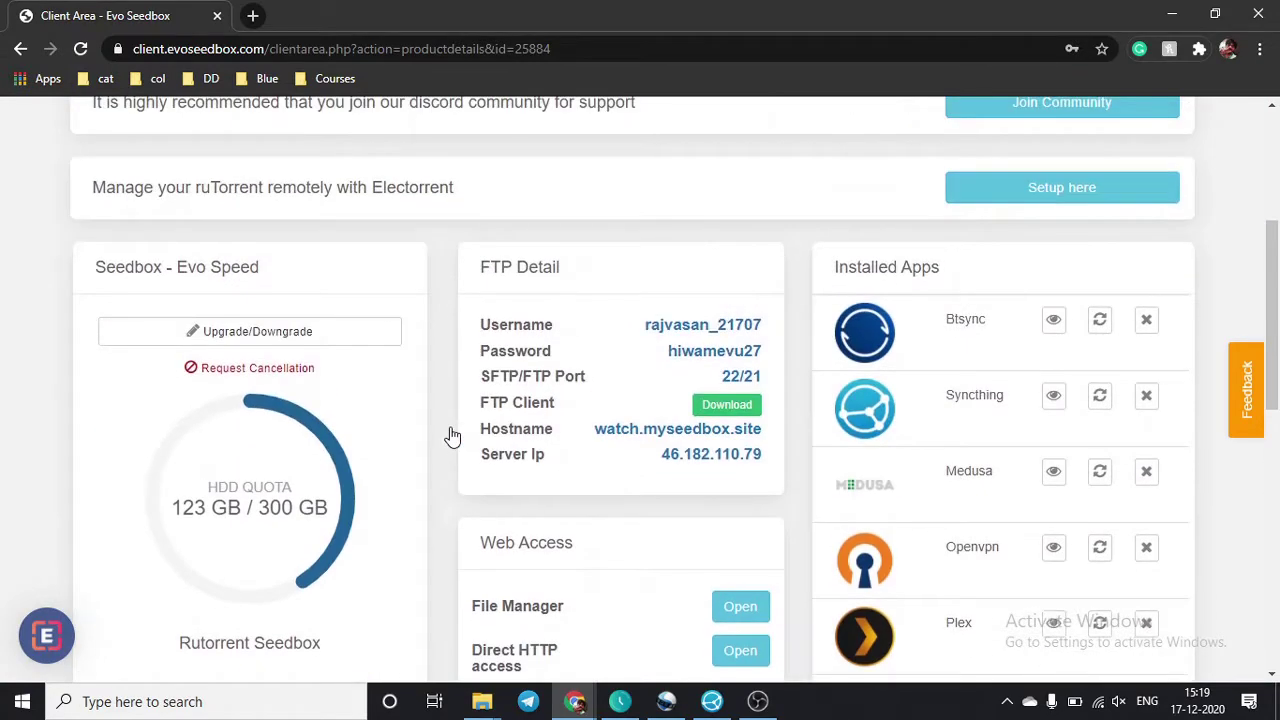
{"action": "scroll", "coordinate": [452, 436], "scroll_direction": "down", "scroll_amount": 7}
{"action": "scroll", "coordinate": [449, 434], "scroll_direction": "up", "scroll_amount": 6}
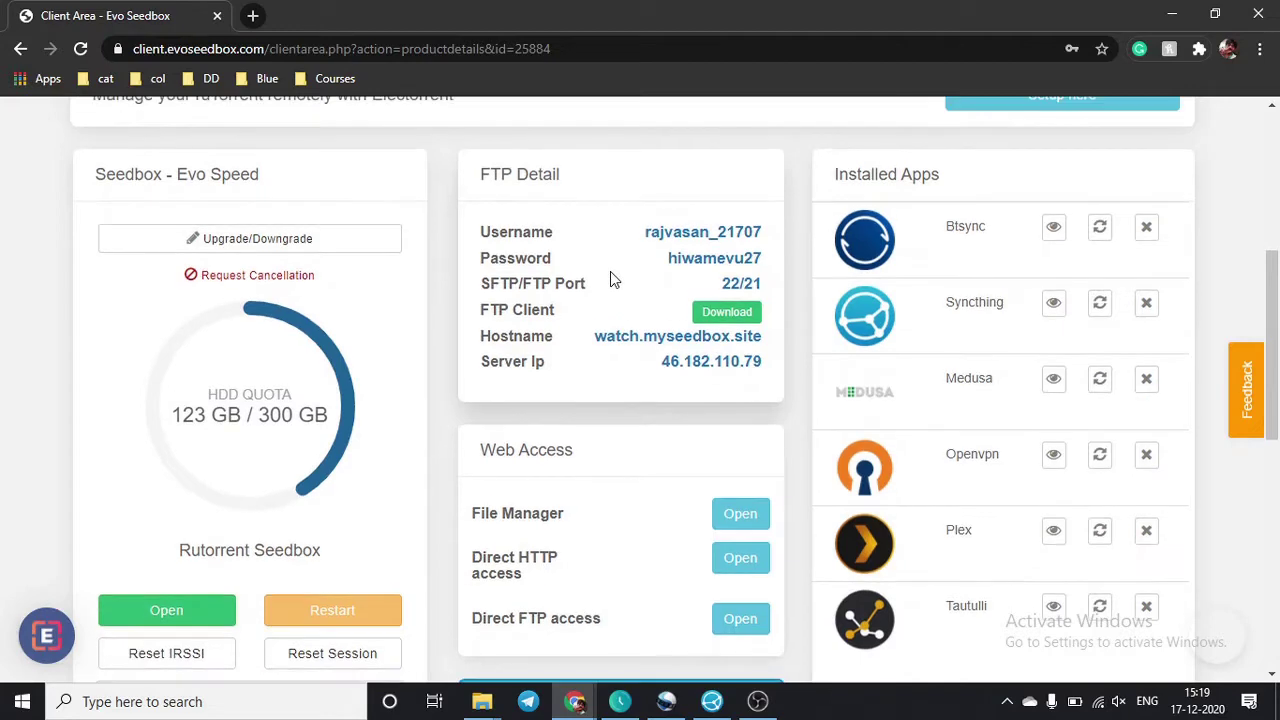
{"action": "scroll", "coordinate": [610, 275], "scroll_direction": "down", "scroll_amount": 2}
{"action": "scroll", "coordinate": [610, 276], "scroll_direction": "down", "scroll_amount": 3}
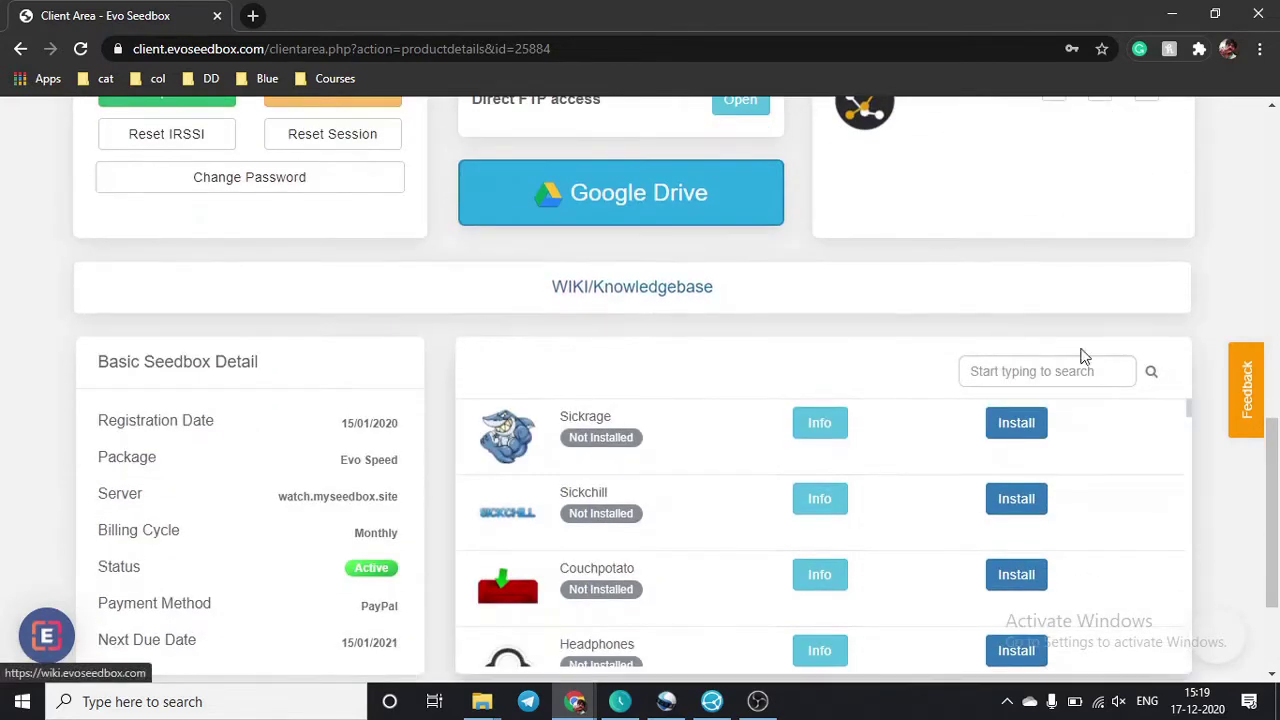
{"action": "left_click", "coordinate": [1055, 381]}
{"action": "type", "text": "sy"}
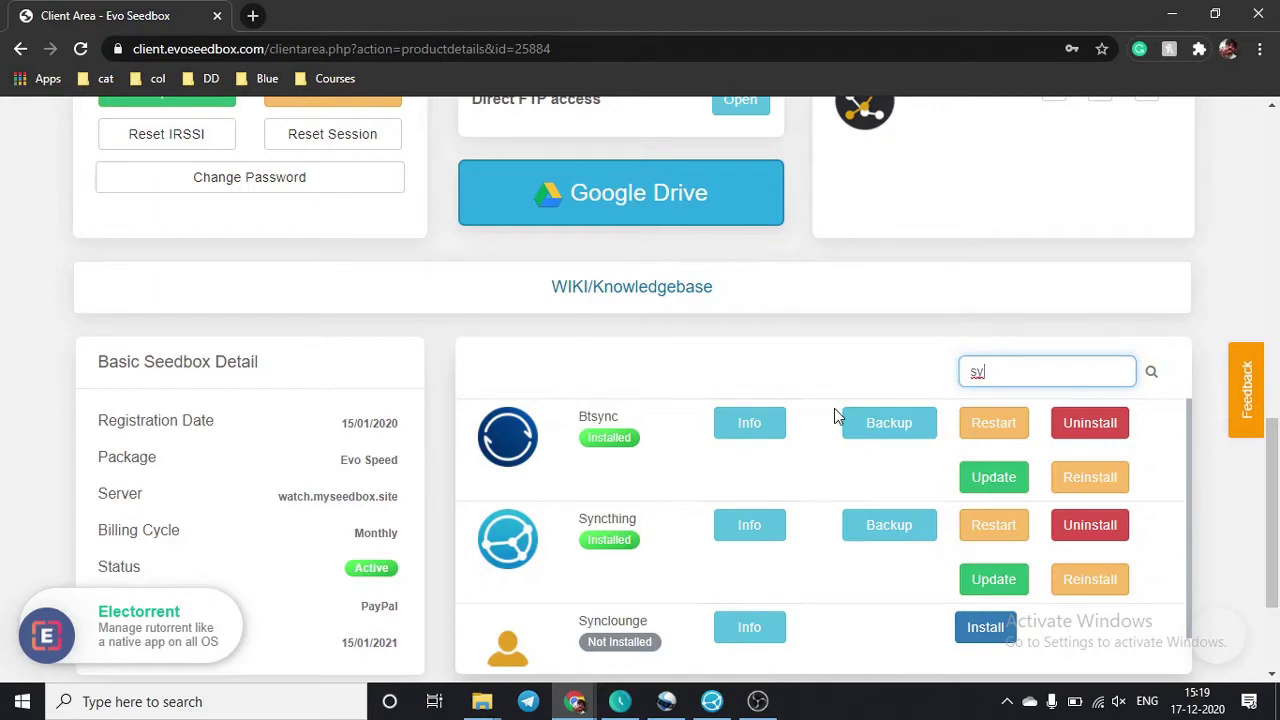
{"action": "left_click", "coordinate": [748, 530]}
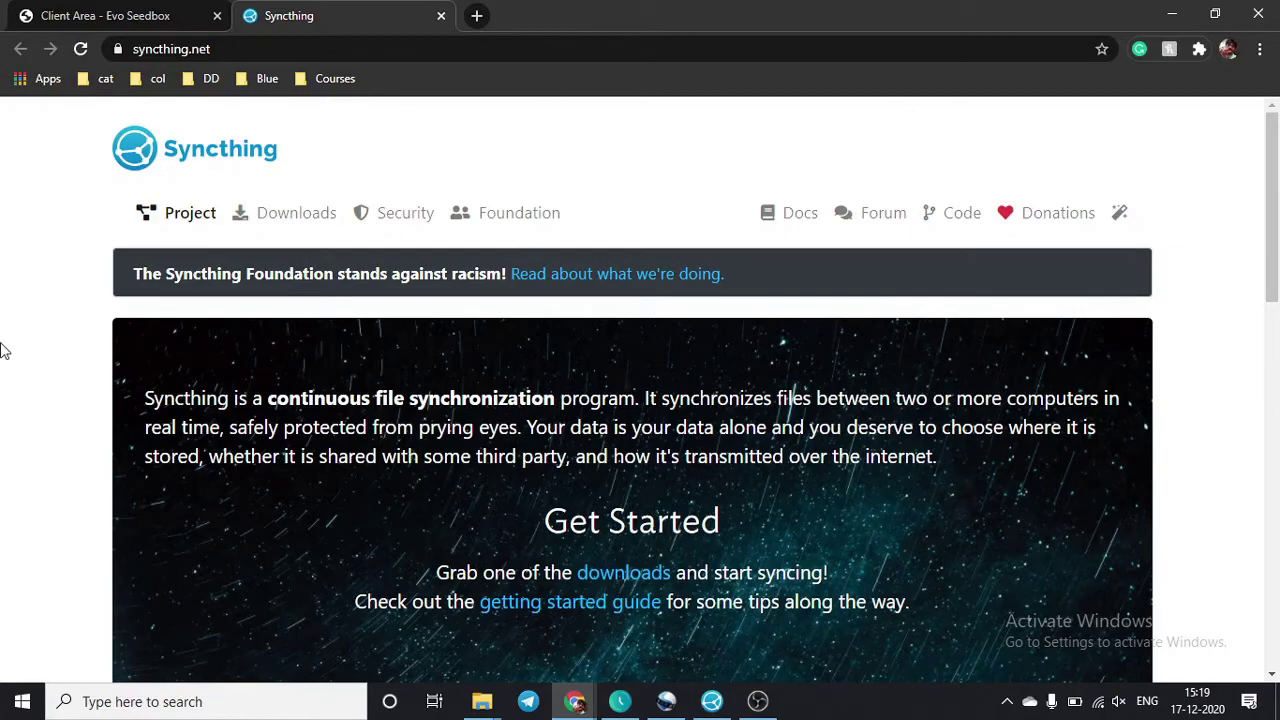
- Scroll through the syncthing.net homepage and return to the top
{"action": "scroll", "coordinate": [5, 400], "scroll_direction": "down", "scroll_amount": 10}
{"action": "scroll", "coordinate": [5, 418], "scroll_direction": "up", "scroll_amount": 6}
{"action": "scroll", "coordinate": [5, 418], "scroll_direction": "down", "scroll_amount": 1}
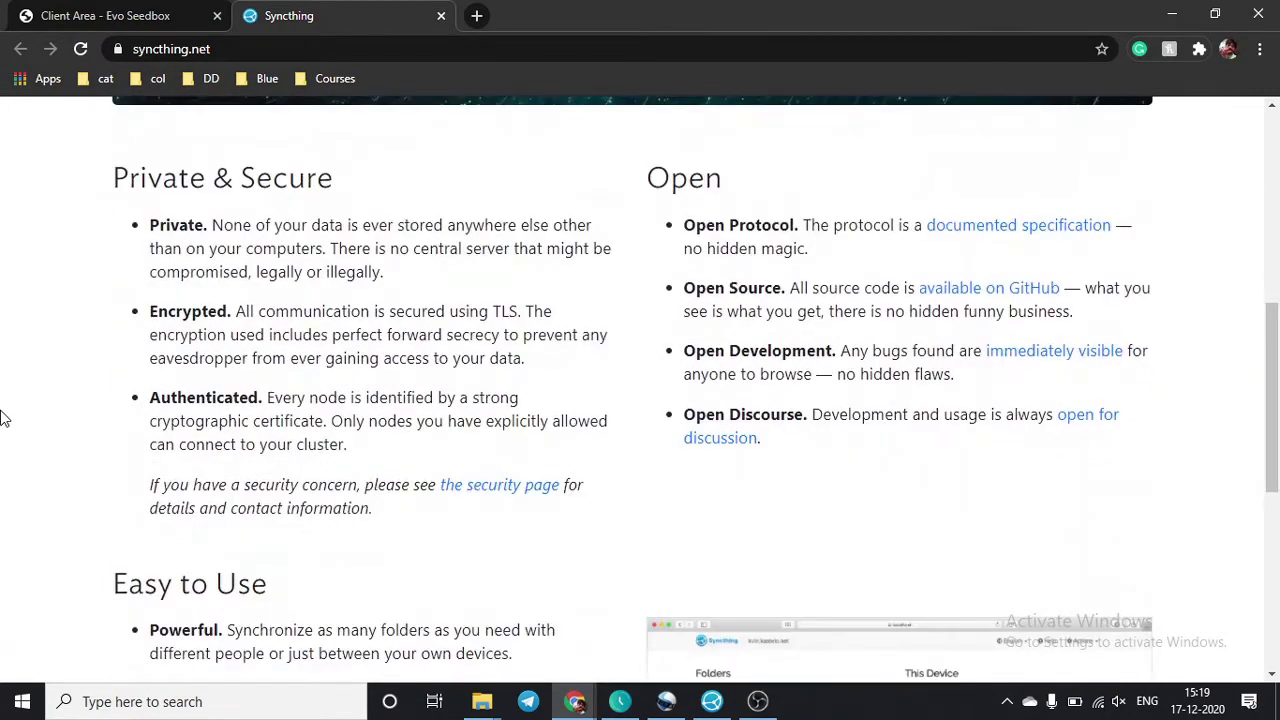
{"action": "scroll", "coordinate": [5, 418], "scroll_direction": "up", "scroll_amount": 2}
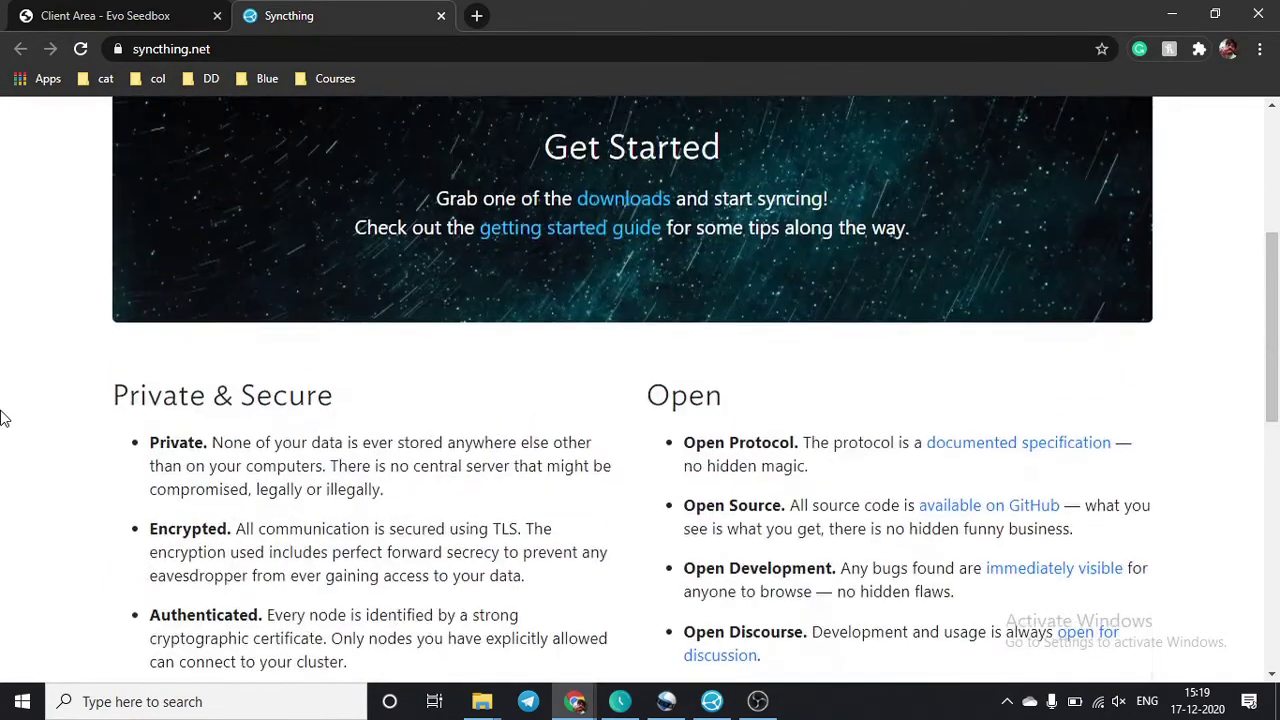
{"action": "scroll", "coordinate": [5, 418], "scroll_direction": "down", "scroll_amount": 2}
{"action": "scroll", "coordinate": [5, 418], "scroll_direction": "down", "scroll_amount": 5}
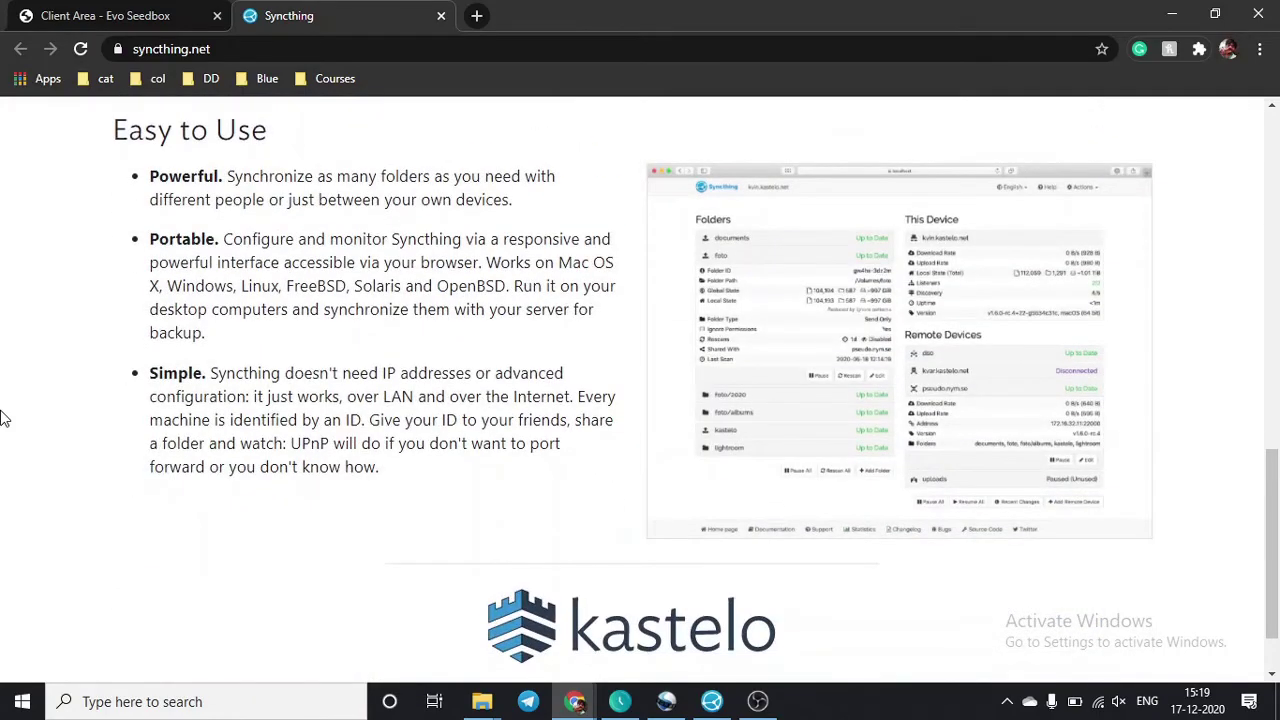
{"action": "scroll", "coordinate": [5, 418], "scroll_direction": "up", "scroll_amount": 5}
{"action": "scroll", "coordinate": [5, 418], "scroll_direction": "up", "scroll_amount": 8}
{"action": "scroll", "coordinate": [5, 418], "scroll_direction": "down", "scroll_amount": 2}
{"action": "scroll", "coordinate": [5, 418], "scroll_direction": "up", "scroll_amount": 2}
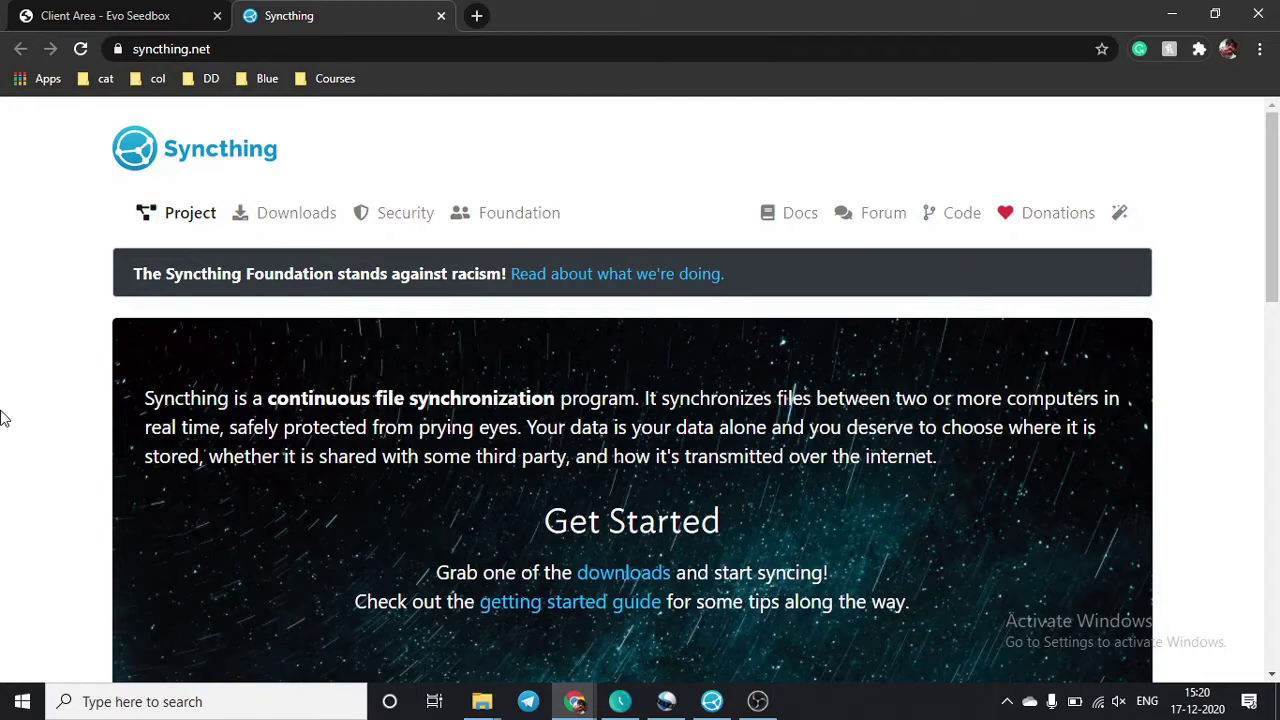
- Review the Syncthing v1.12.0 Downloads page, then minimise the browser to the desktop
{"action": "left_click", "coordinate": [284, 229]}
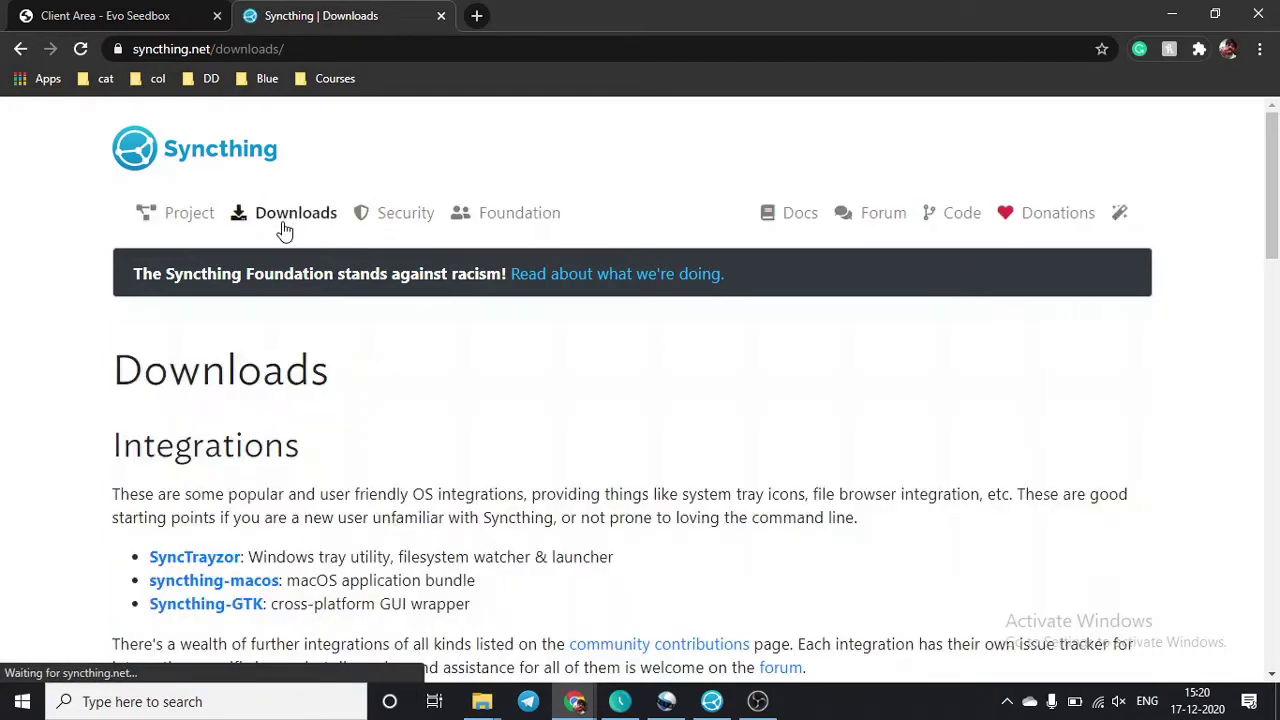
{"action": "scroll", "coordinate": [479, 430], "scroll_direction": "down", "scroll_amount": 3}
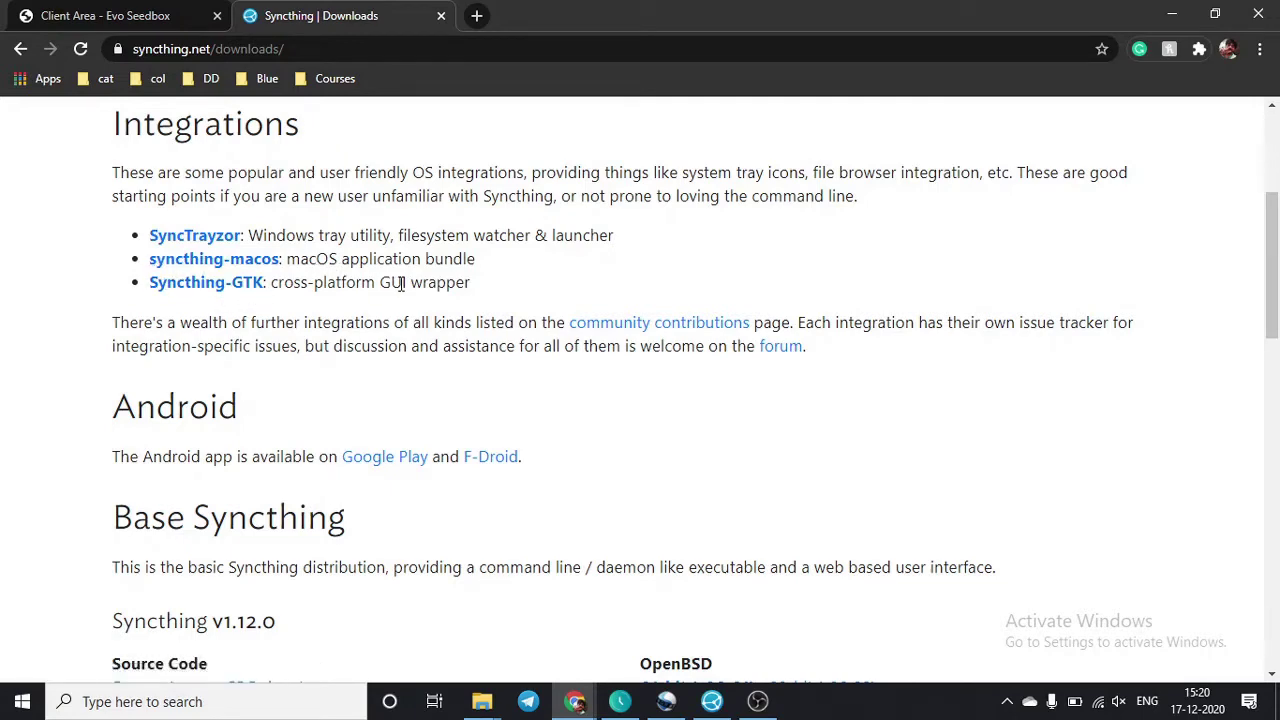
{"action": "scroll", "coordinate": [400, 284], "scroll_direction": "down", "scroll_amount": 3}
{"action": "scroll", "coordinate": [400, 291], "scroll_direction": "up", "scroll_amount": 1}
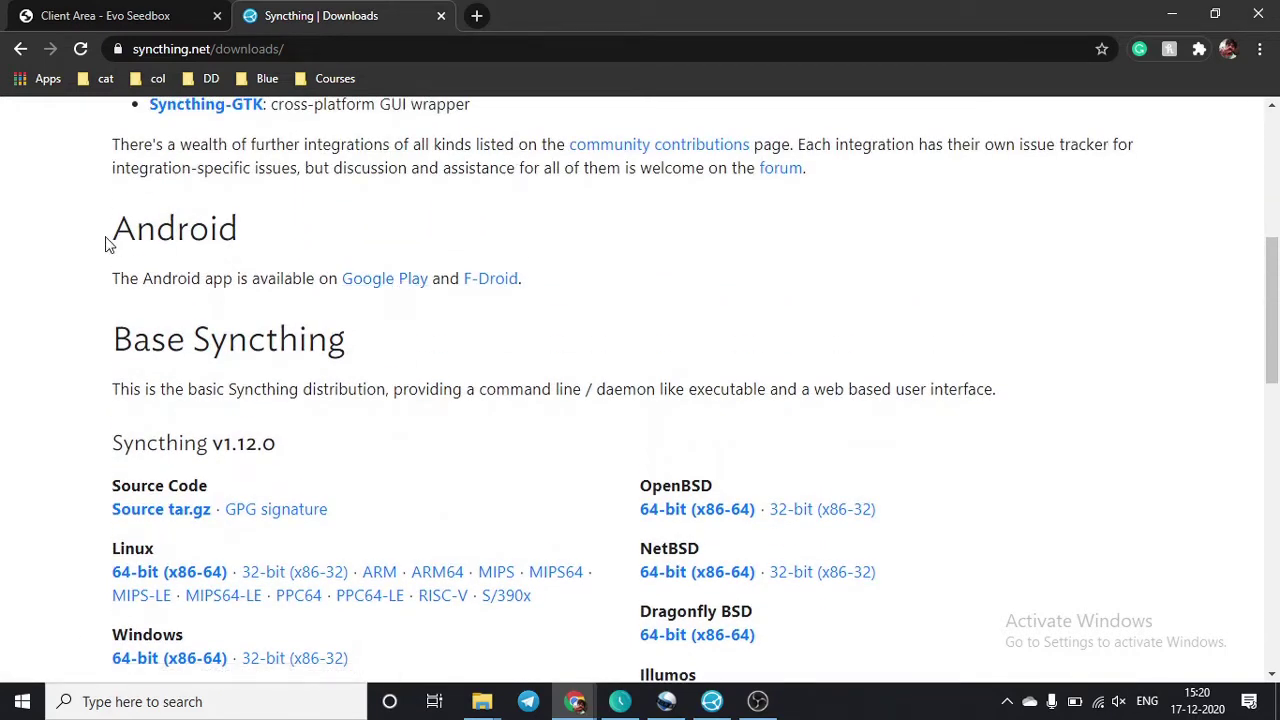
{"action": "left_click_drag", "start_coordinate": [129, 236], "coordinate": [314, 279]}
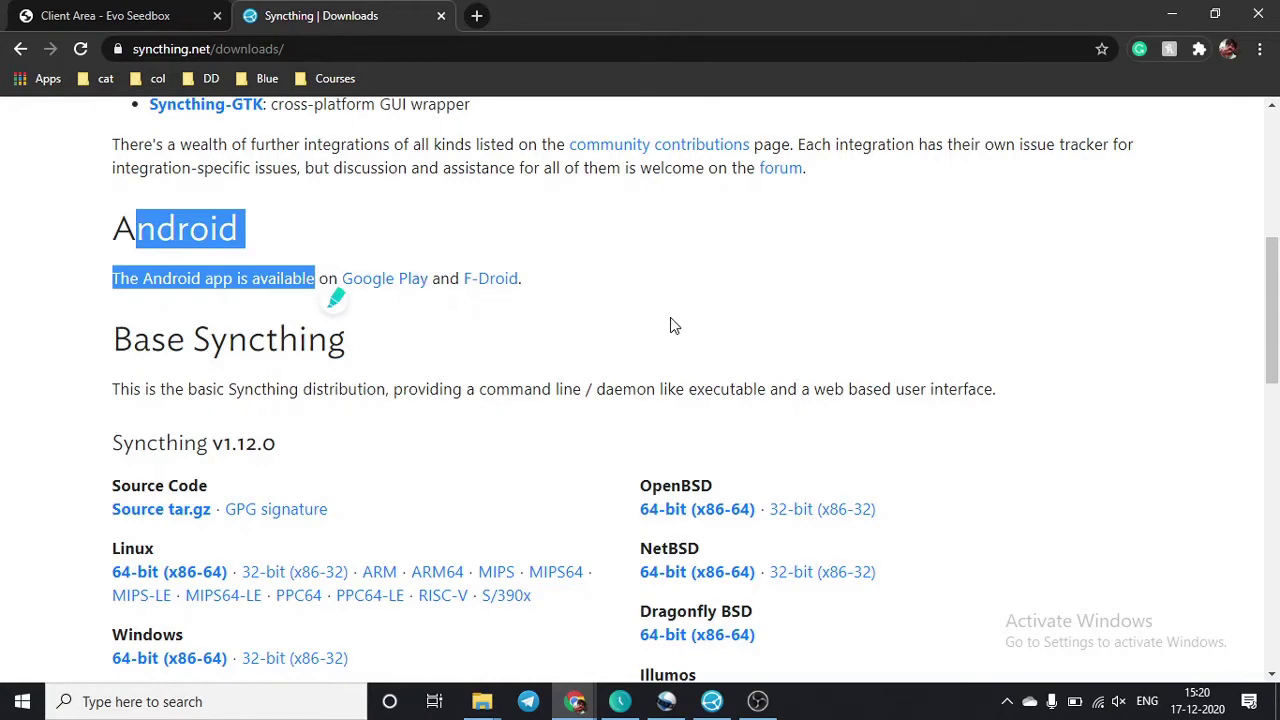
{"action": "scroll", "coordinate": [672, 325], "scroll_direction": "down", "scroll_amount": 4}
{"action": "scroll", "coordinate": [508, 337], "scroll_direction": "up", "scroll_amount": 1}
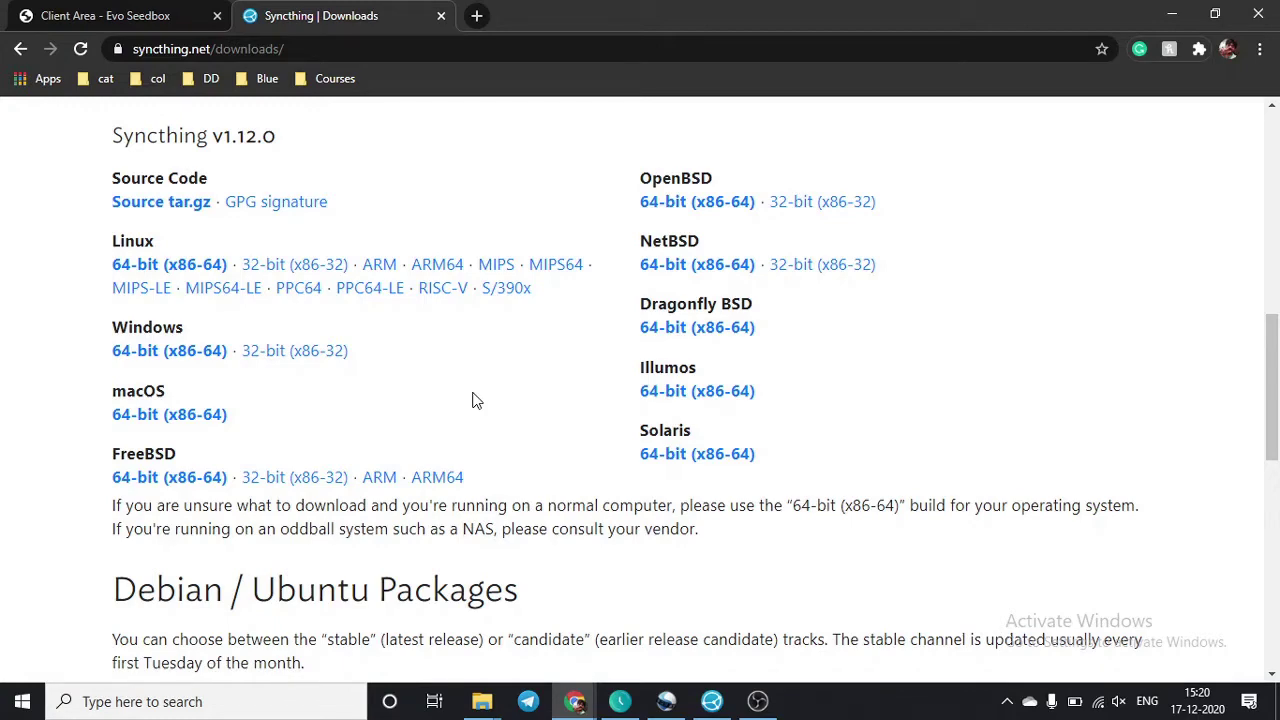
{"action": "left_click", "coordinate": [712, 701]}
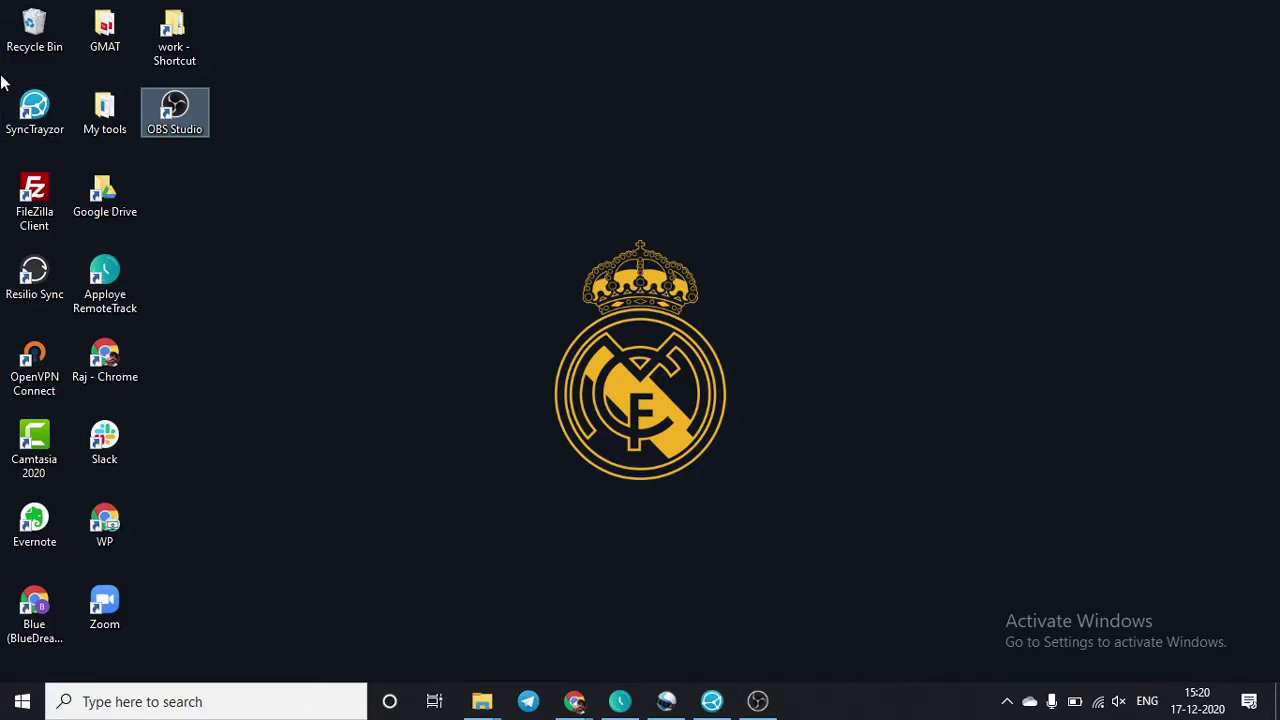
- Open SyncTrayzor and remove the seedbox remote device, confirming with Yes
{"action": "left_click", "coordinate": [32, 110]}
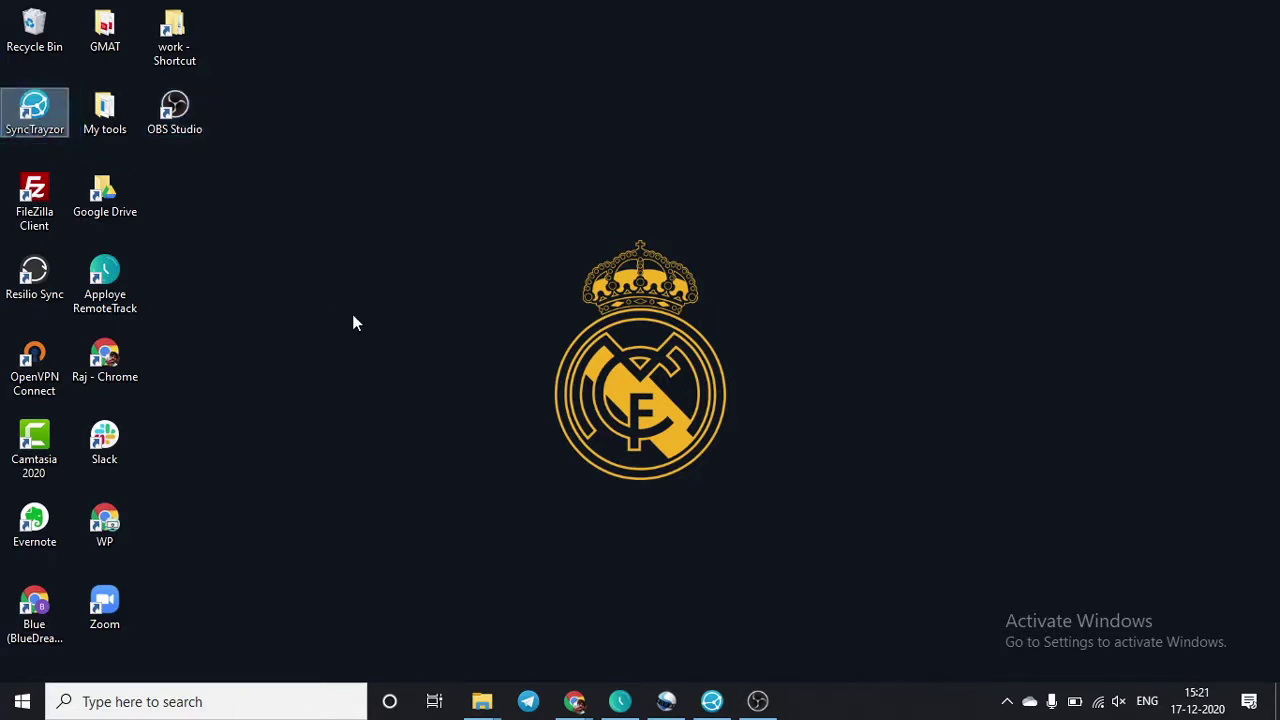
{"action": "left_click", "coordinate": [712, 701]}
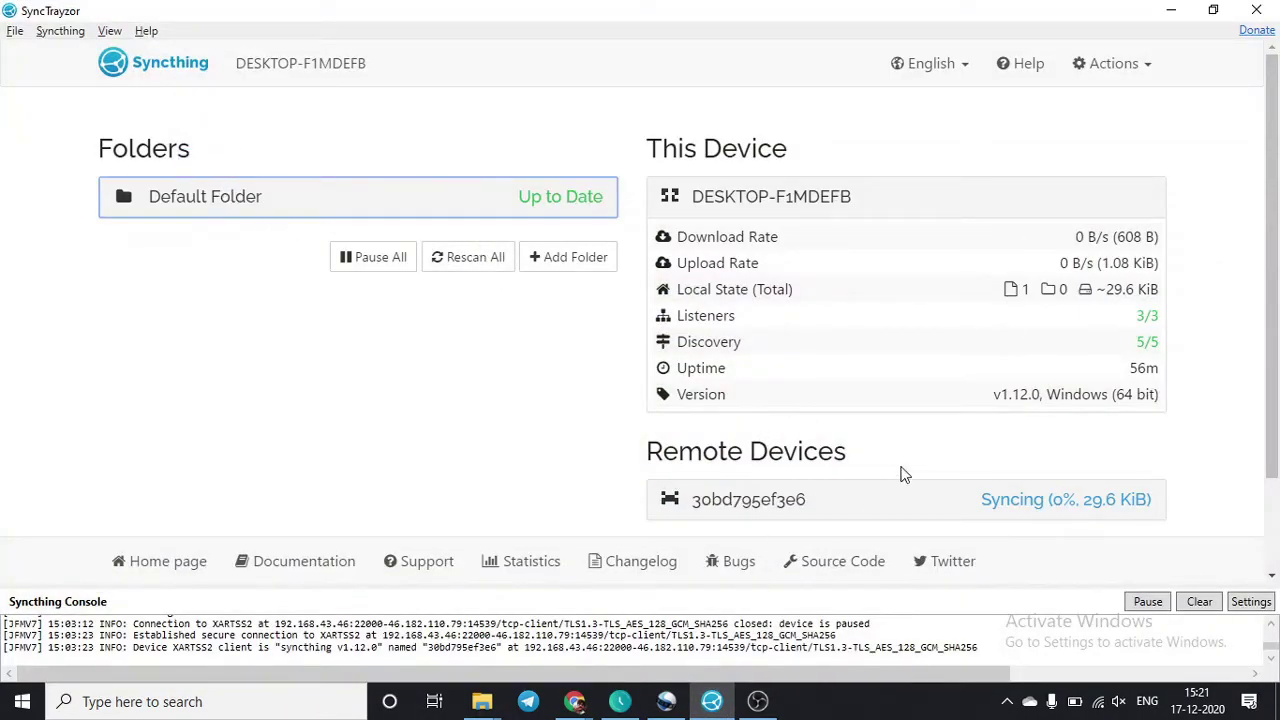
{"action": "left_click", "coordinate": [900, 500]}
{"action": "scroll", "coordinate": [900, 500], "scroll_direction": "down", "scroll_amount": 3}
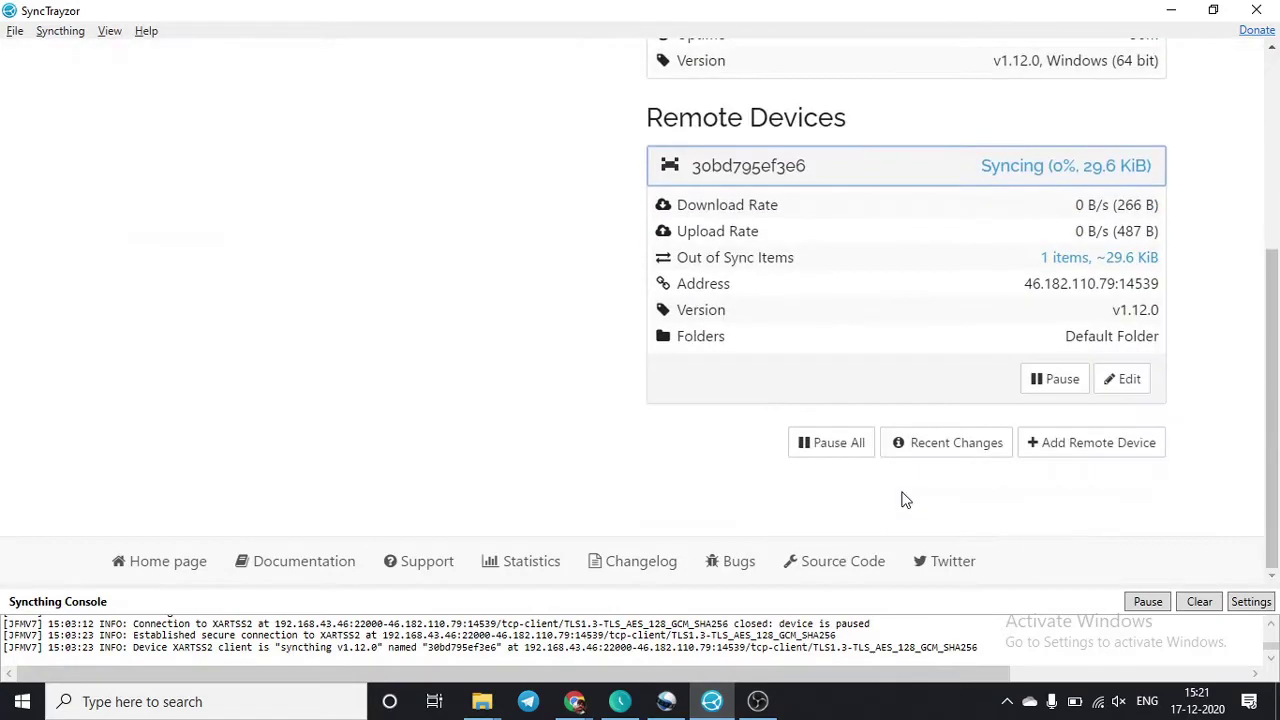
{"action": "left_click", "coordinate": [1131, 379]}
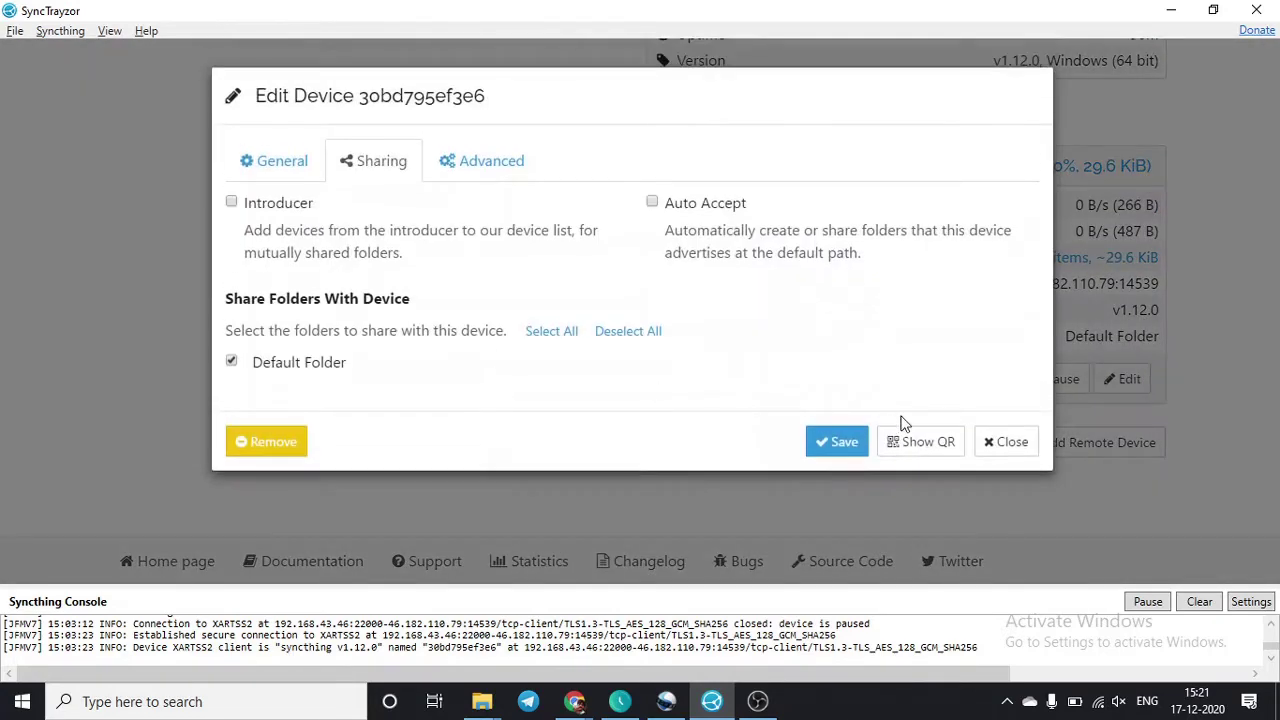
{"action": "left_click", "coordinate": [278, 452]}
{"action": "left_click", "coordinate": [402, 241]}
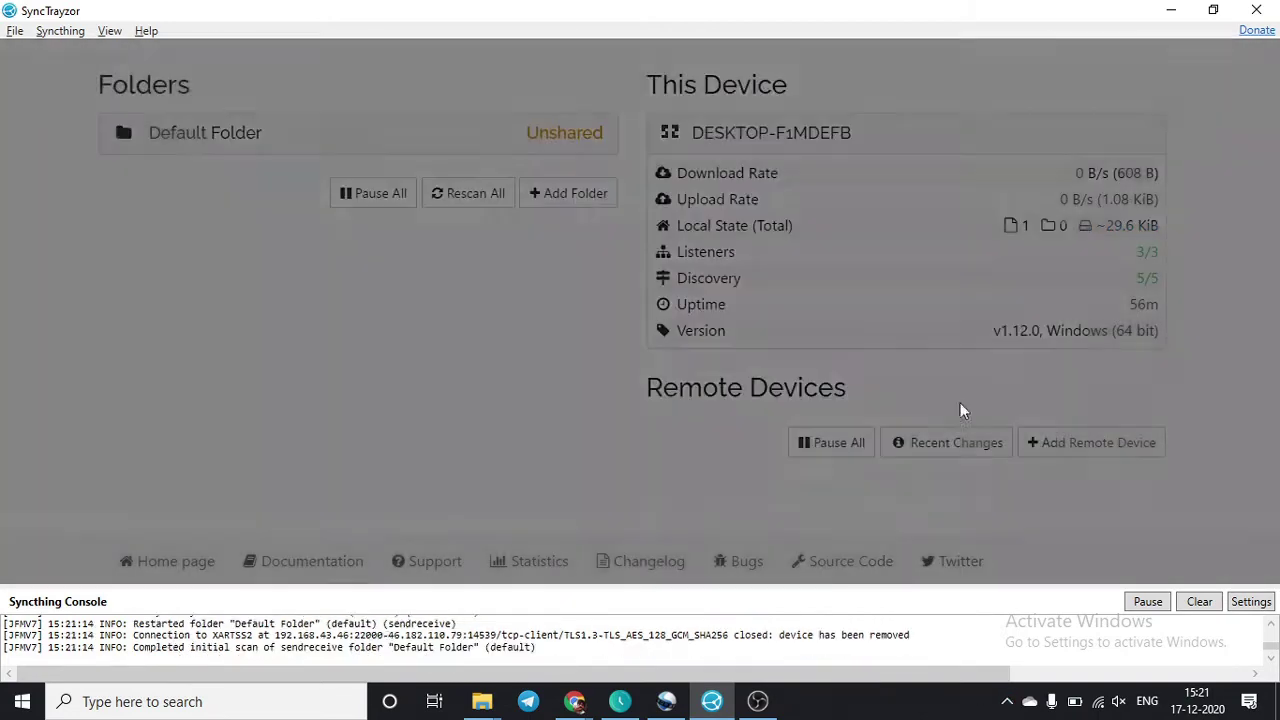
- Inspect the connection-closed line in the console log, then return to the browser
{"action": "scroll", "coordinate": [419, 354], "scroll_direction": "up", "scroll_amount": 1}
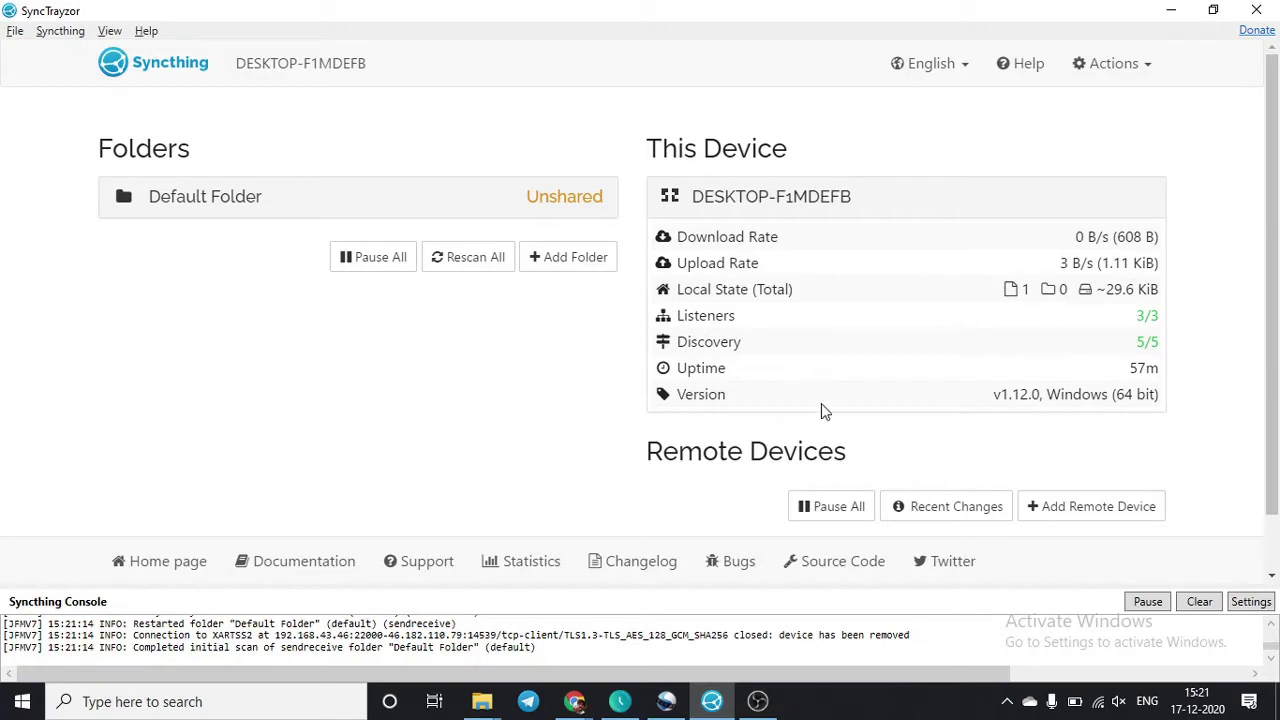
{"action": "scroll", "coordinate": [849, 345], "scroll_direction": "down", "scroll_amount": 1}
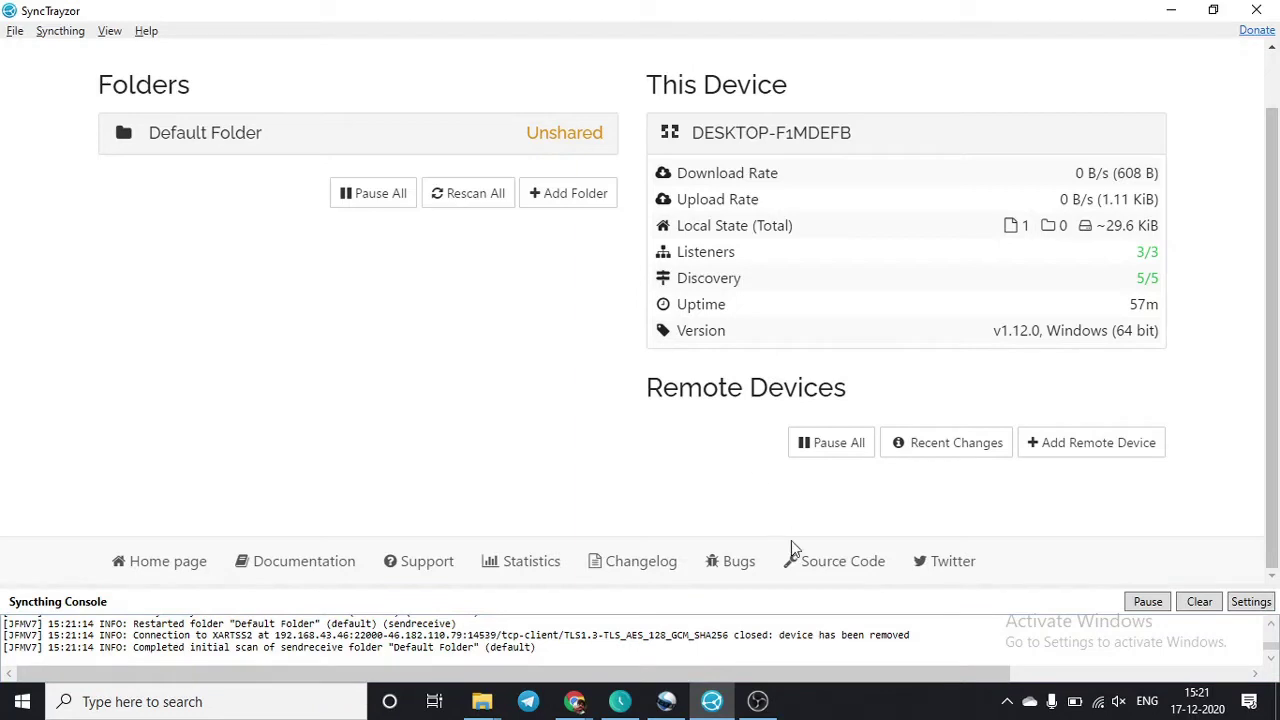
{"action": "left_click_drag", "start_coordinate": [915, 630], "coordinate": [785, 635]}
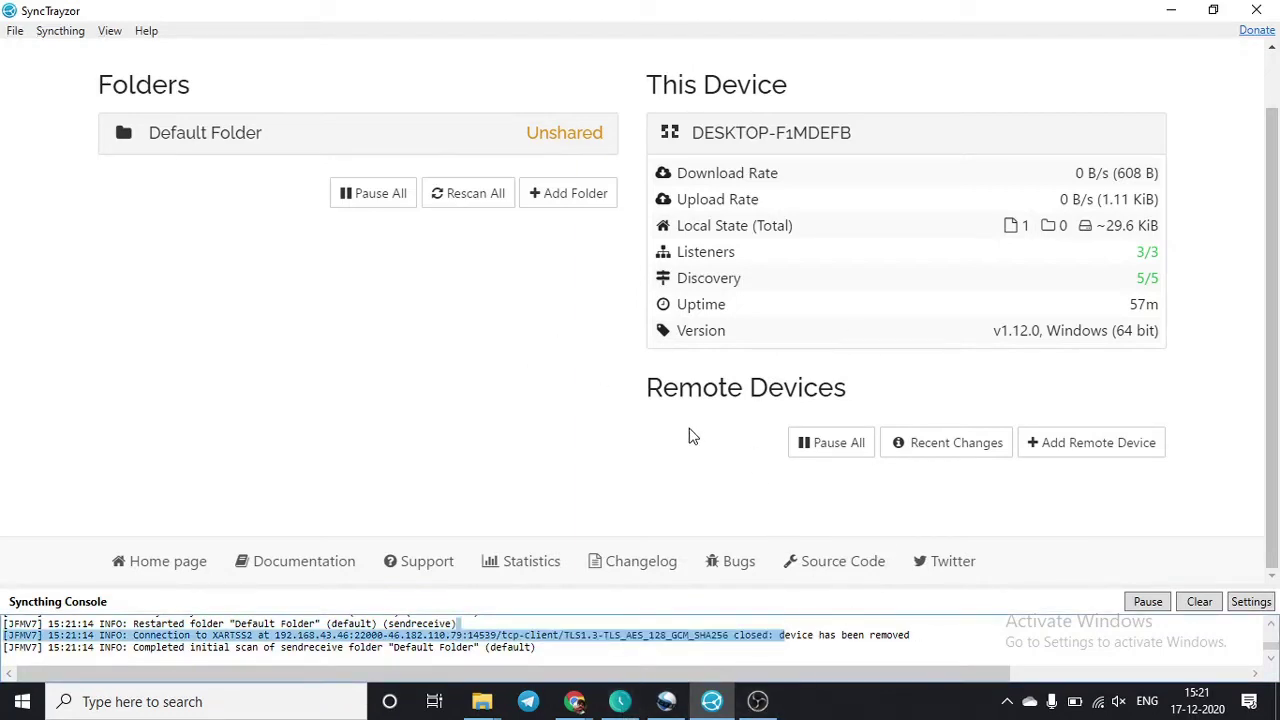
{"action": "scroll", "coordinate": [689, 434], "scroll_direction": "up", "scroll_amount": 1}
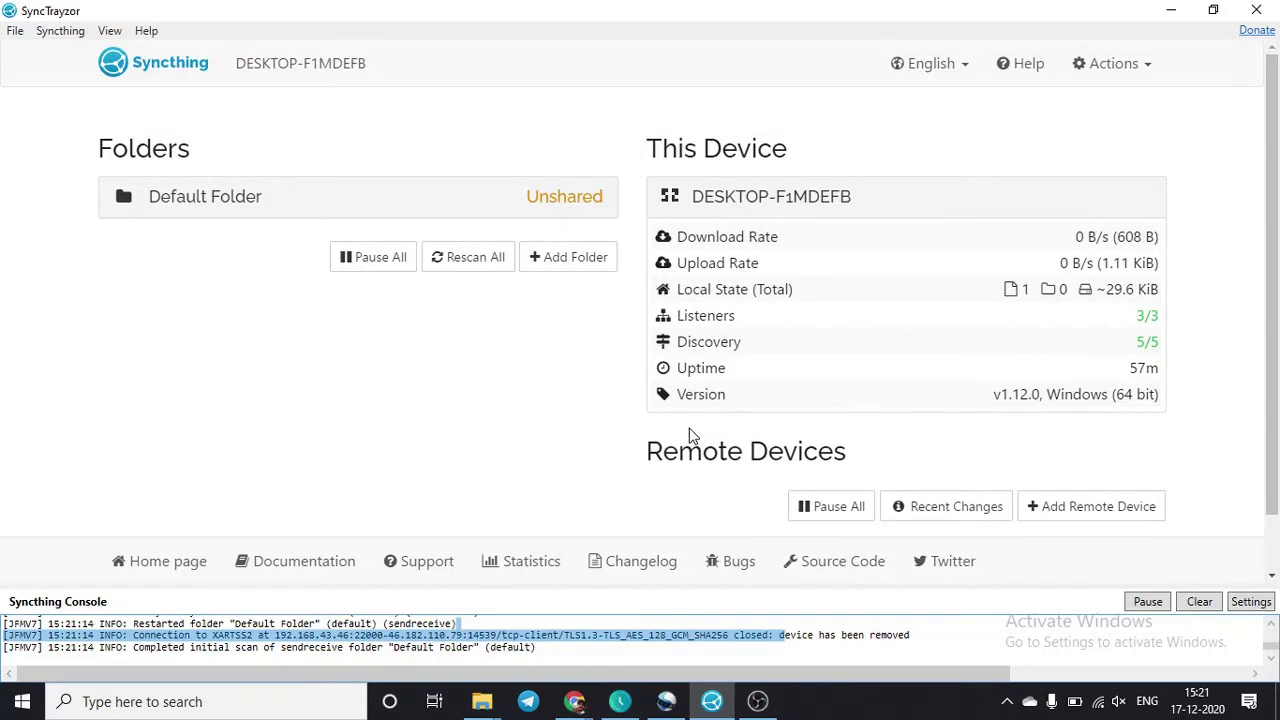
{"action": "left_click", "coordinate": [575, 701]}
- Open the seedbox's Syncthing web interface and select the FTP login details in the client area
{"action": "left_click", "coordinate": [749, 616]}
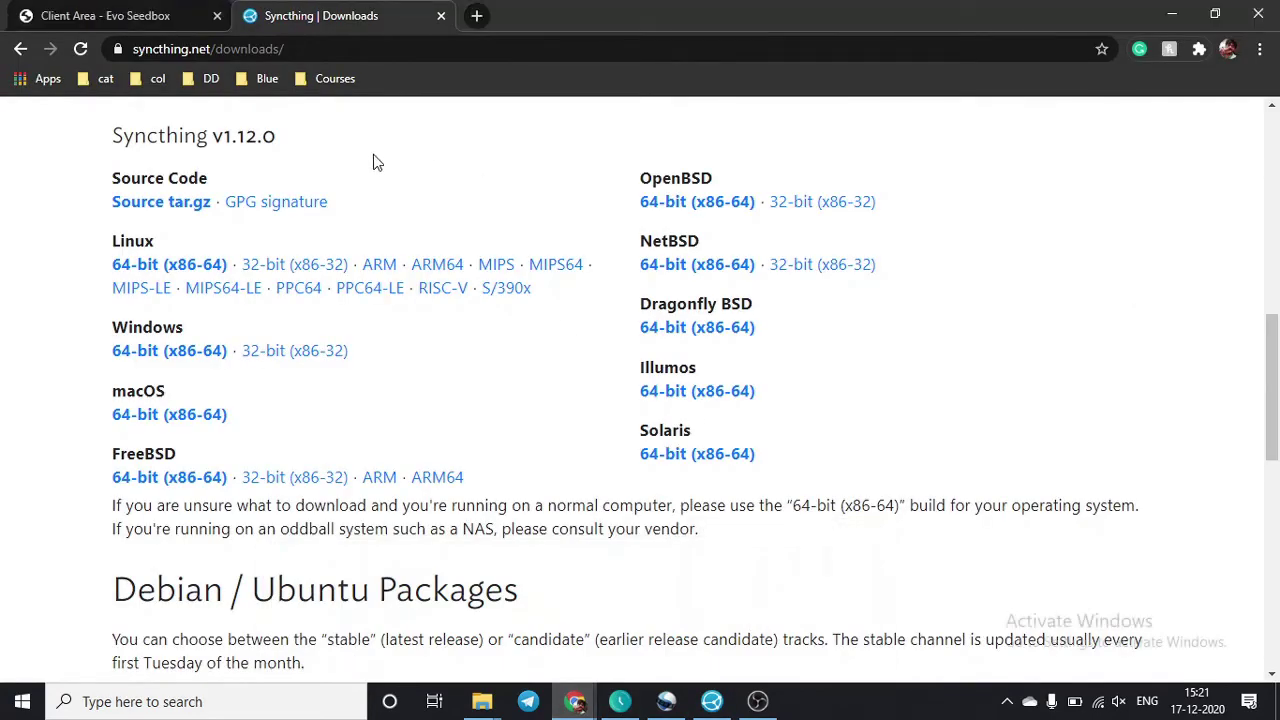
{"action": "left_click", "coordinate": [105, 15]}
{"action": "scroll", "coordinate": [1071, 394], "scroll_direction": "up", "scroll_amount": 5}
{"action": "left_click", "coordinate": [1051, 398]}
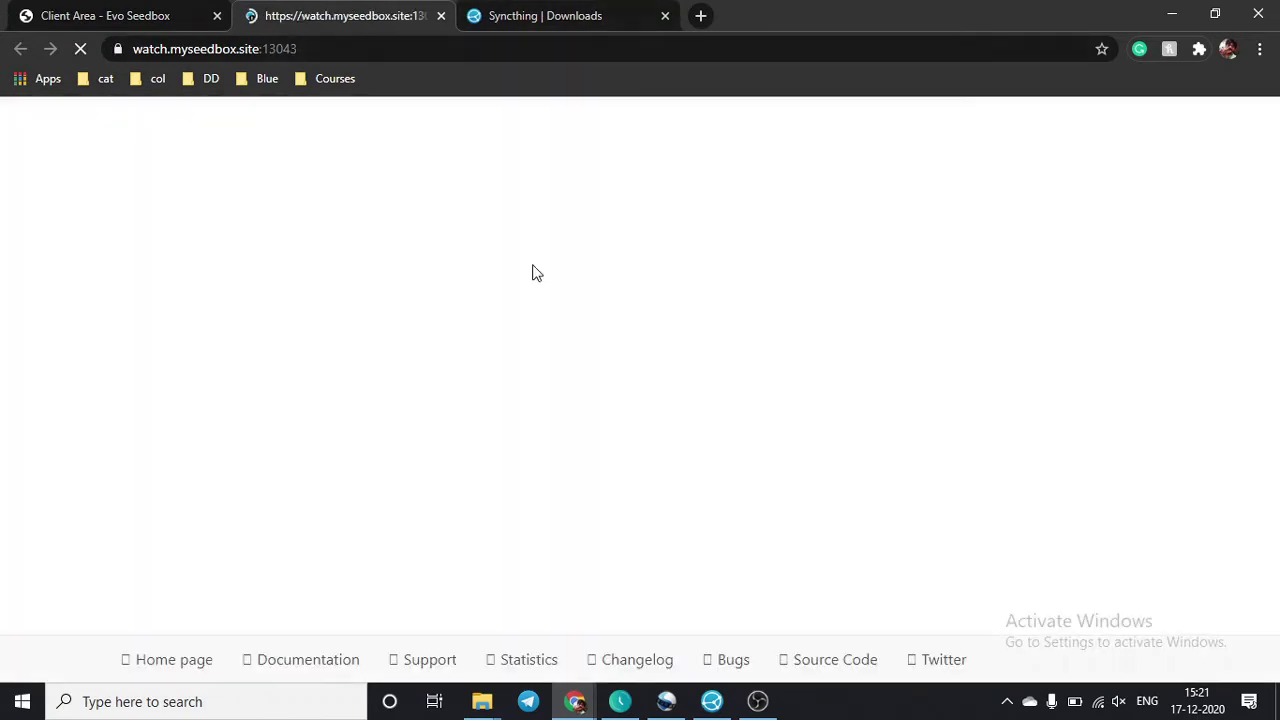
{"action": "left_click", "coordinate": [105, 12]}
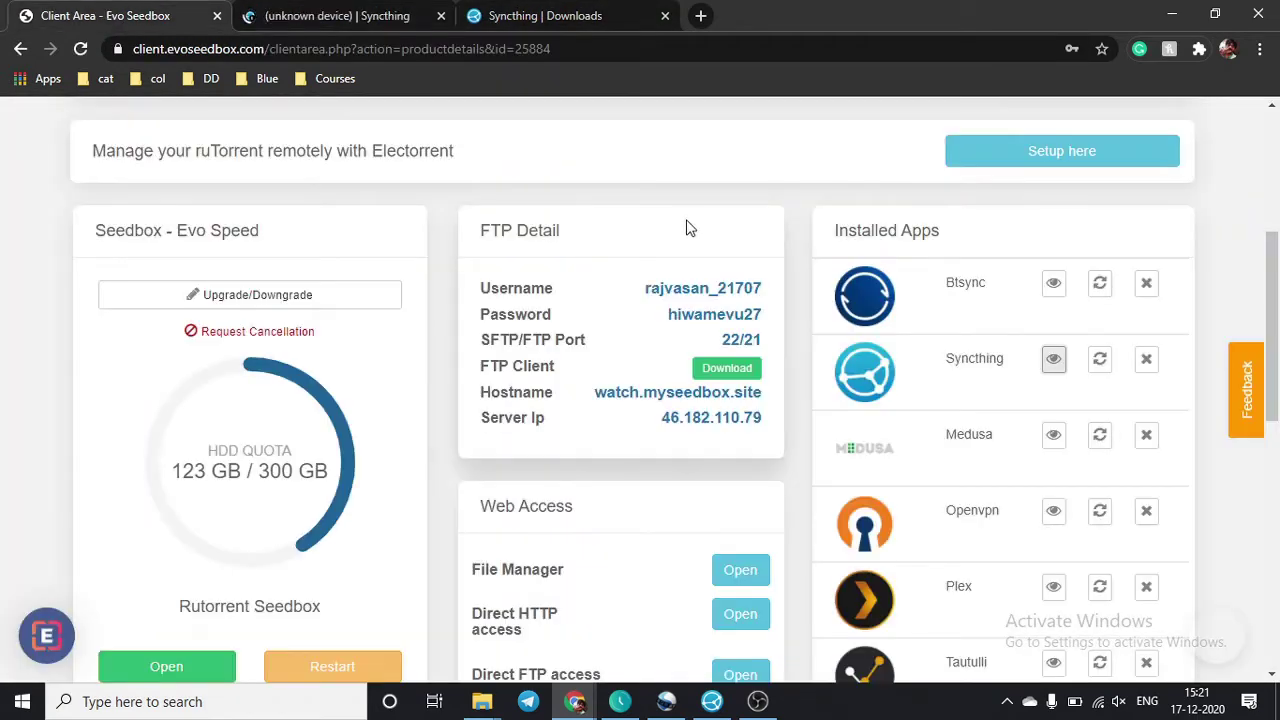
{"action": "left_click_drag", "start_coordinate": [620, 282], "coordinate": [778, 332]}
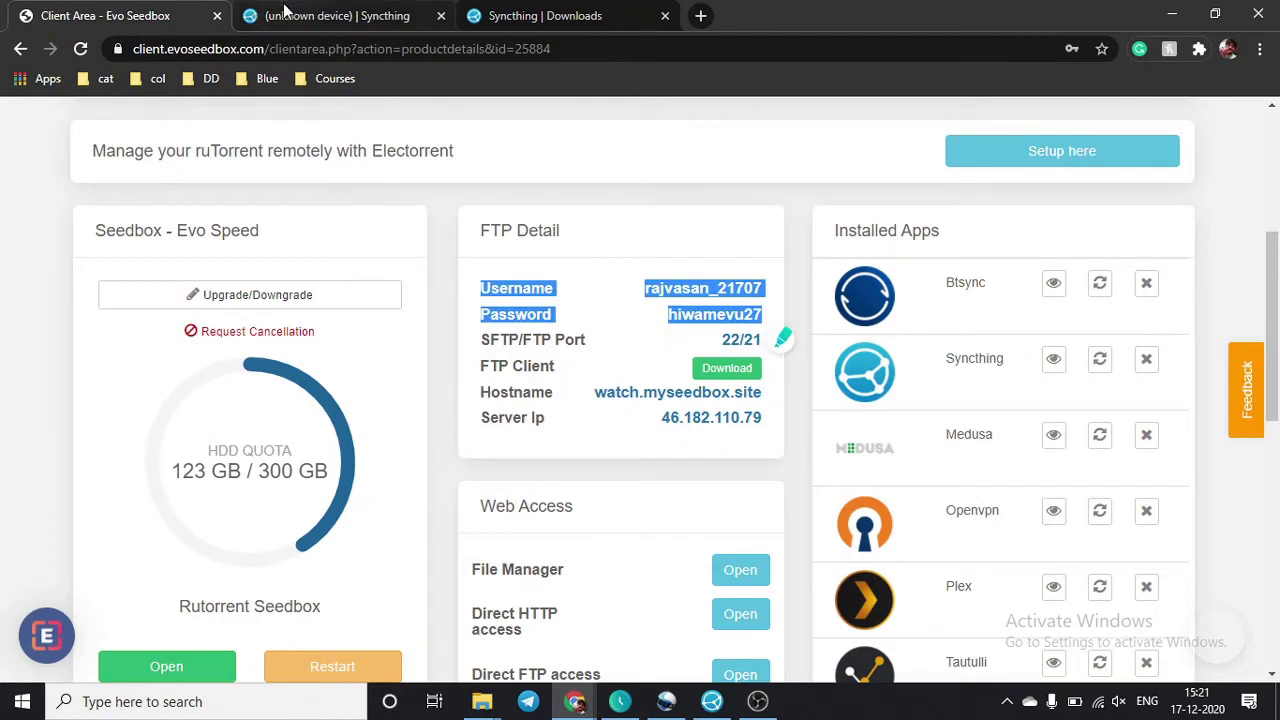
- Expand the unused DESKTOP-F1MDEFB remote device's details on the seedbox Syncthing page
{"action": "left_click", "coordinate": [286, 14]}
{"action": "scroll", "coordinate": [403, 468], "scroll_direction": "down", "scroll_amount": 3}
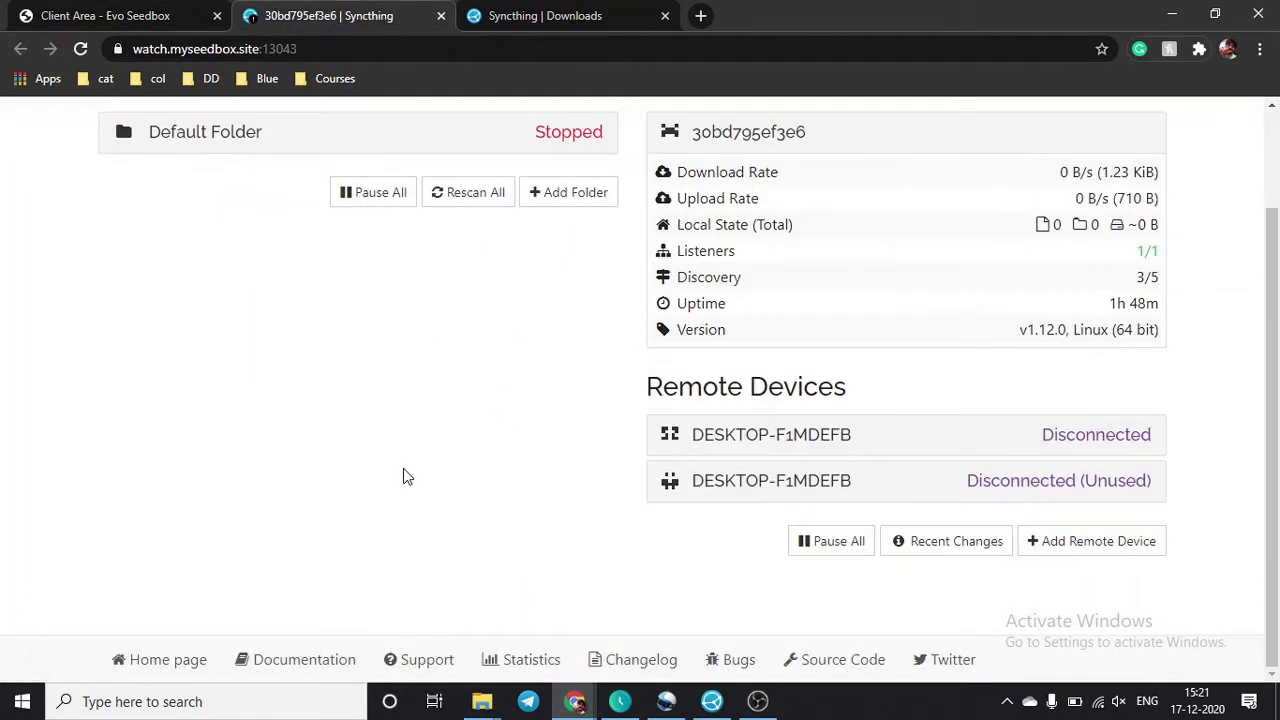
{"action": "left_click", "coordinate": [1048, 495]}
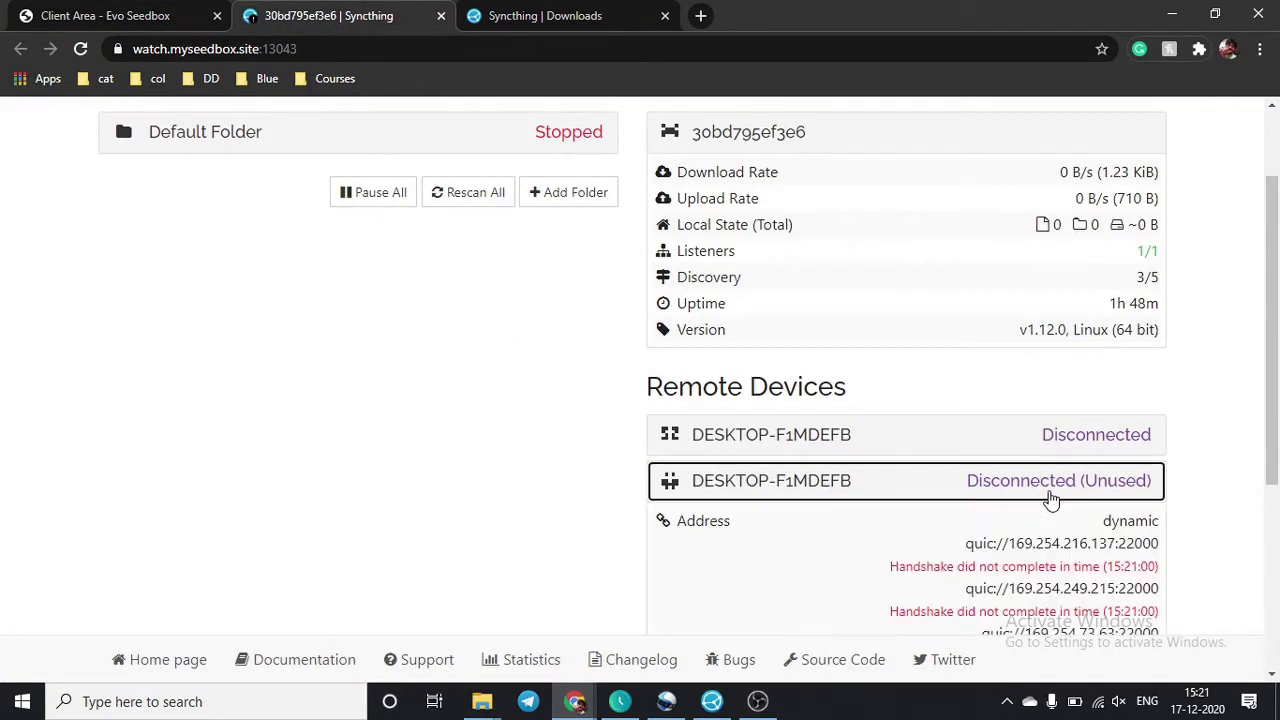
{"action": "scroll", "coordinate": [706, 517], "scroll_direction": "down", "scroll_amount": 5}
{"action": "scroll", "coordinate": [706, 517], "scroll_direction": "down", "scroll_amount": 3}
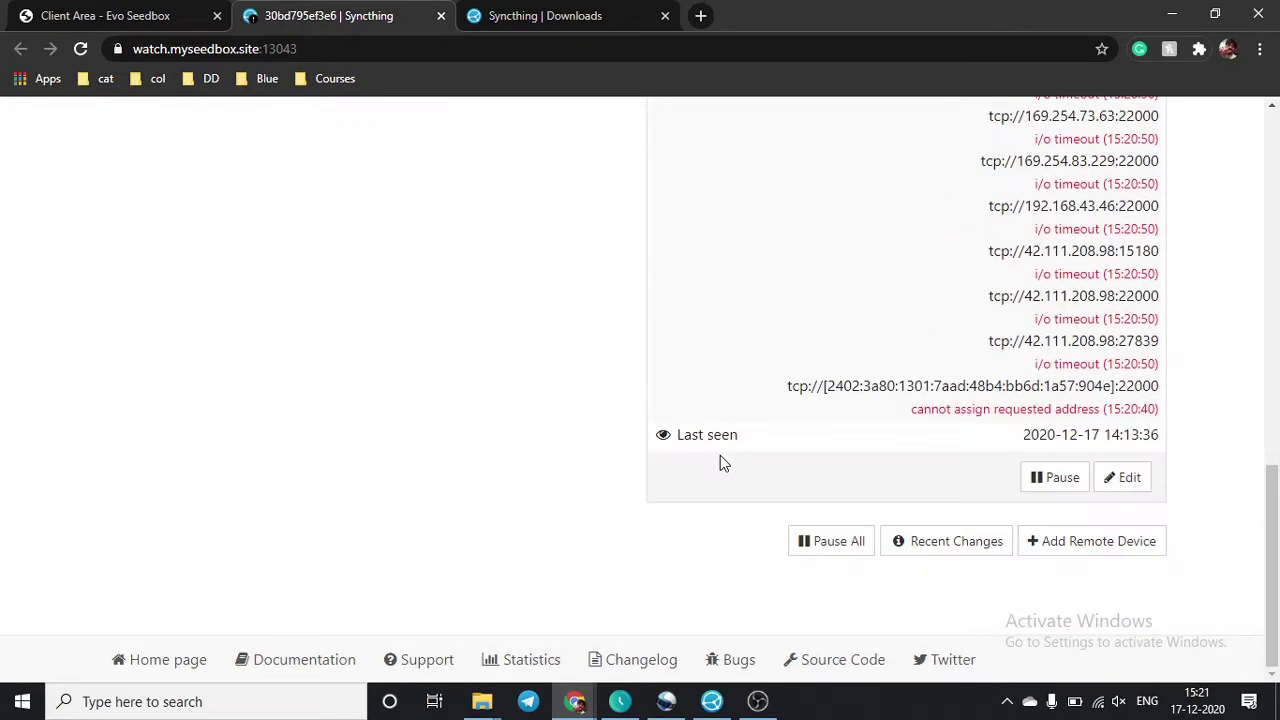
- Remove the first DESKTOP-F1MDEFB device from the seedbox's Syncthing
{"action": "left_click", "coordinate": [1122, 477]}
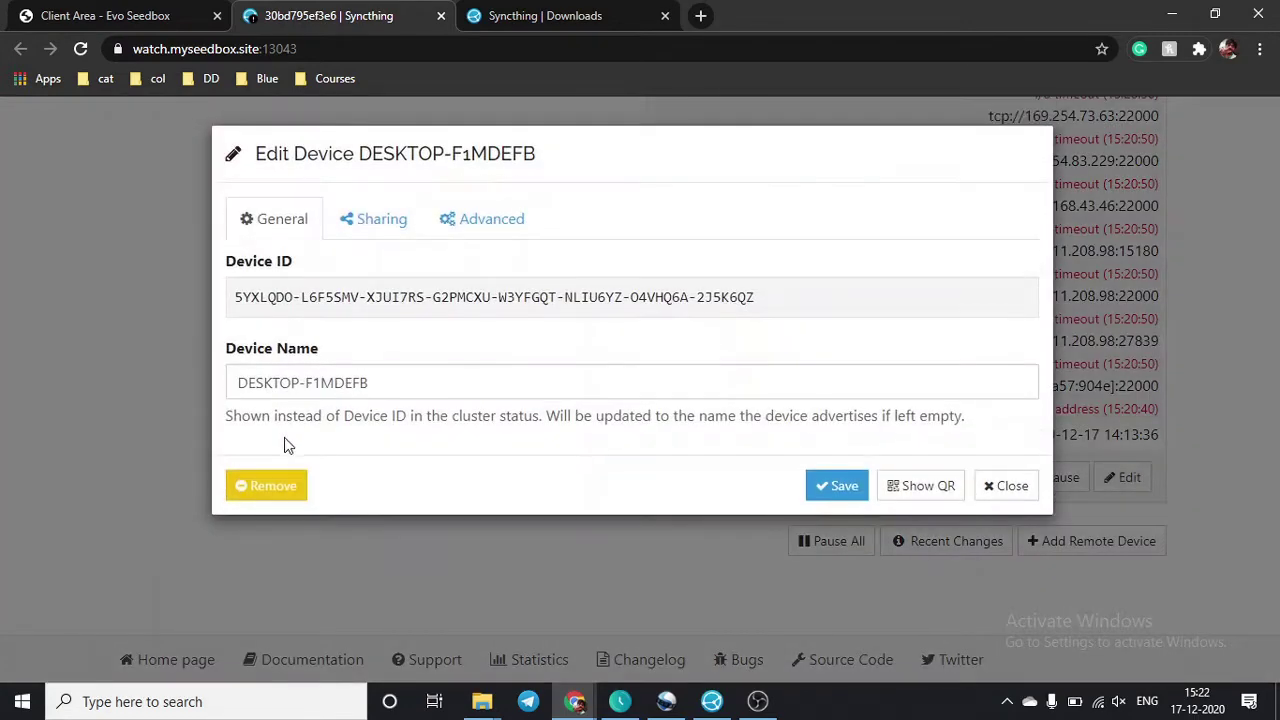
{"action": "left_click", "coordinate": [280, 486]}
{"action": "left_click", "coordinate": [400, 300]}
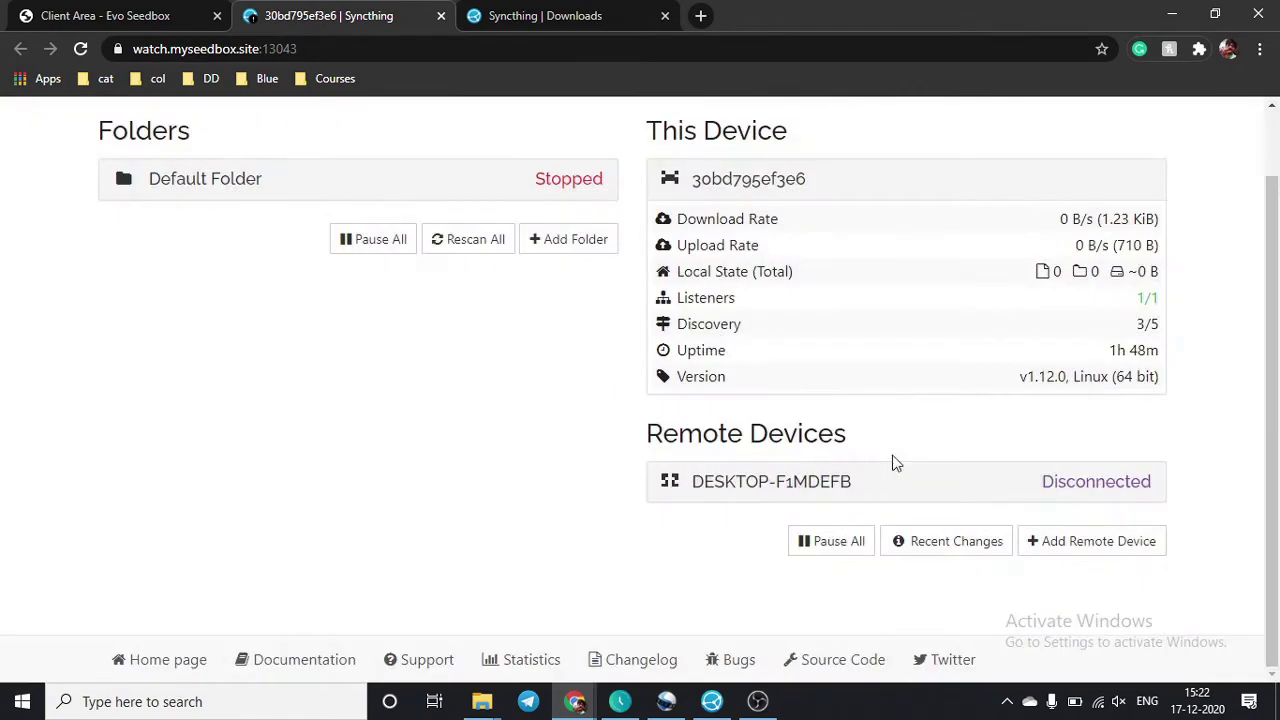
- Remove the remaining DESKTOP-F1MDEFB device, leaving the seedbox with no remote devices
{"action": "left_click", "coordinate": [957, 481]}
{"action": "scroll", "coordinate": [689, 237], "scroll_direction": "down", "scroll_amount": 5}
{"action": "left_click", "coordinate": [1122, 477]}
{"action": "left_click", "coordinate": [232, 488]}
{"action": "left_click", "coordinate": [400, 302]}
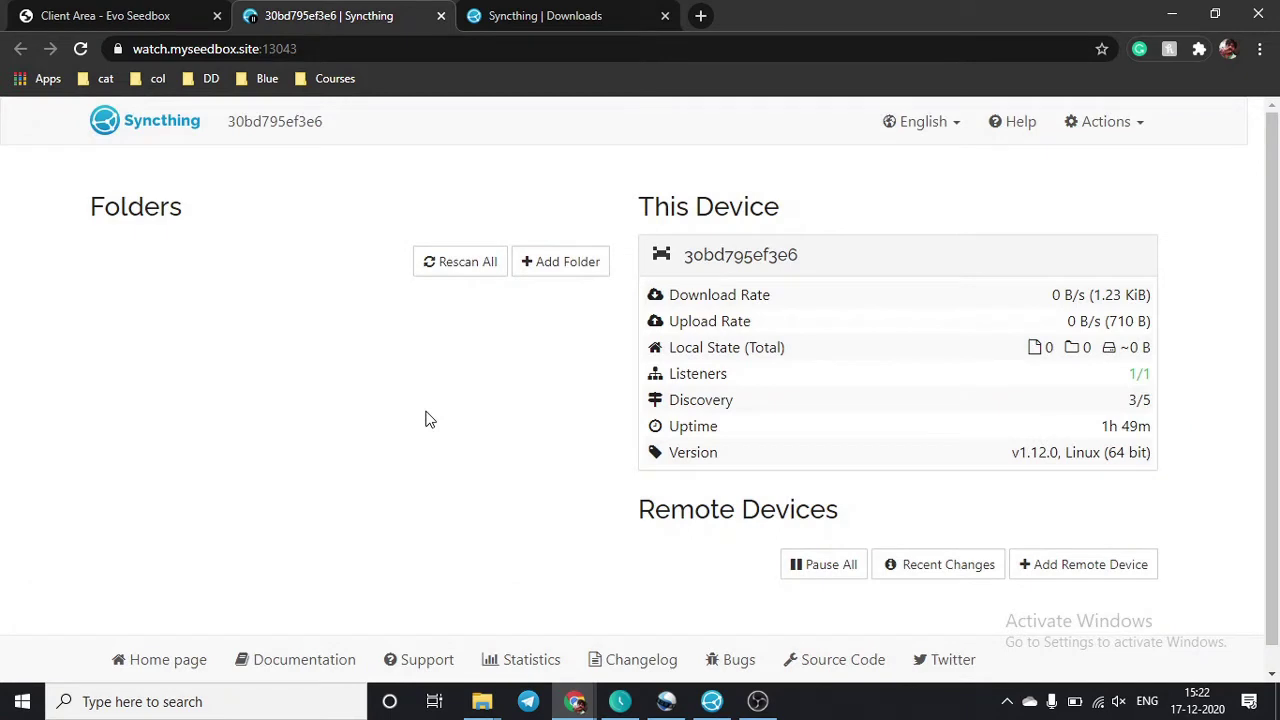
{"action": "scroll", "coordinate": [425, 420], "scroll_direction": "down", "scroll_amount": 1}
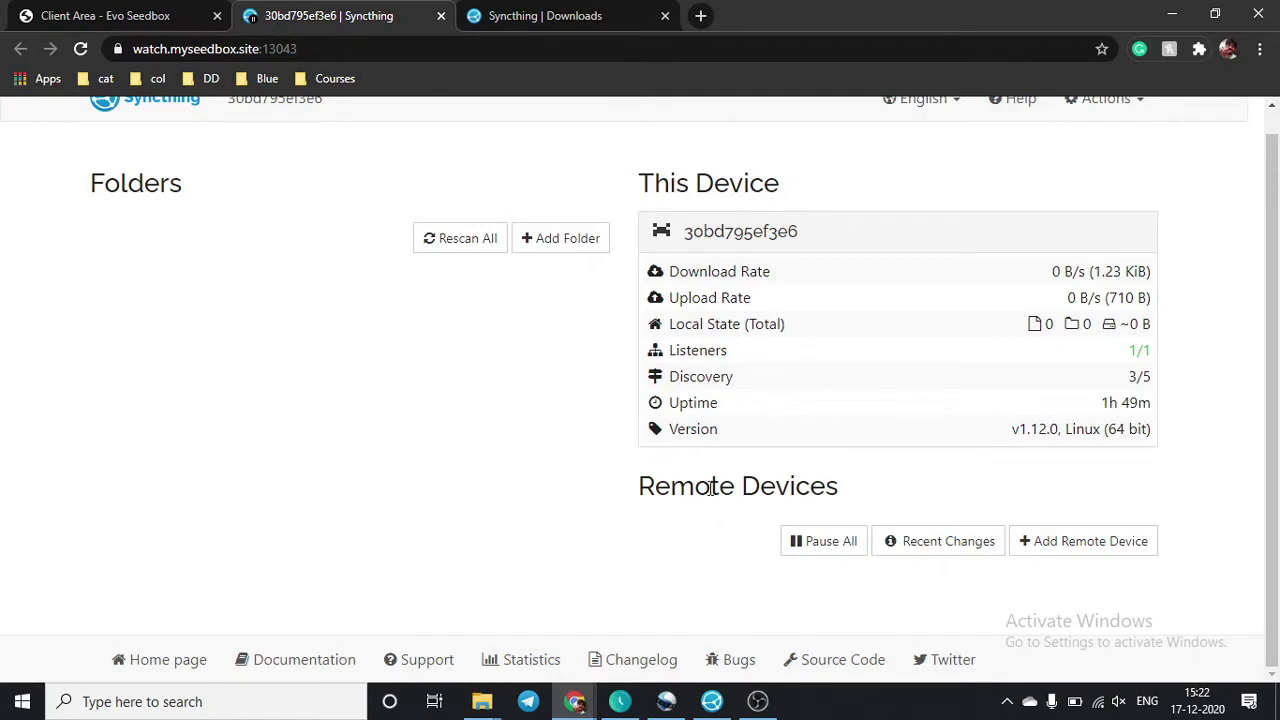
{"action": "left_click", "coordinate": [712, 701]}
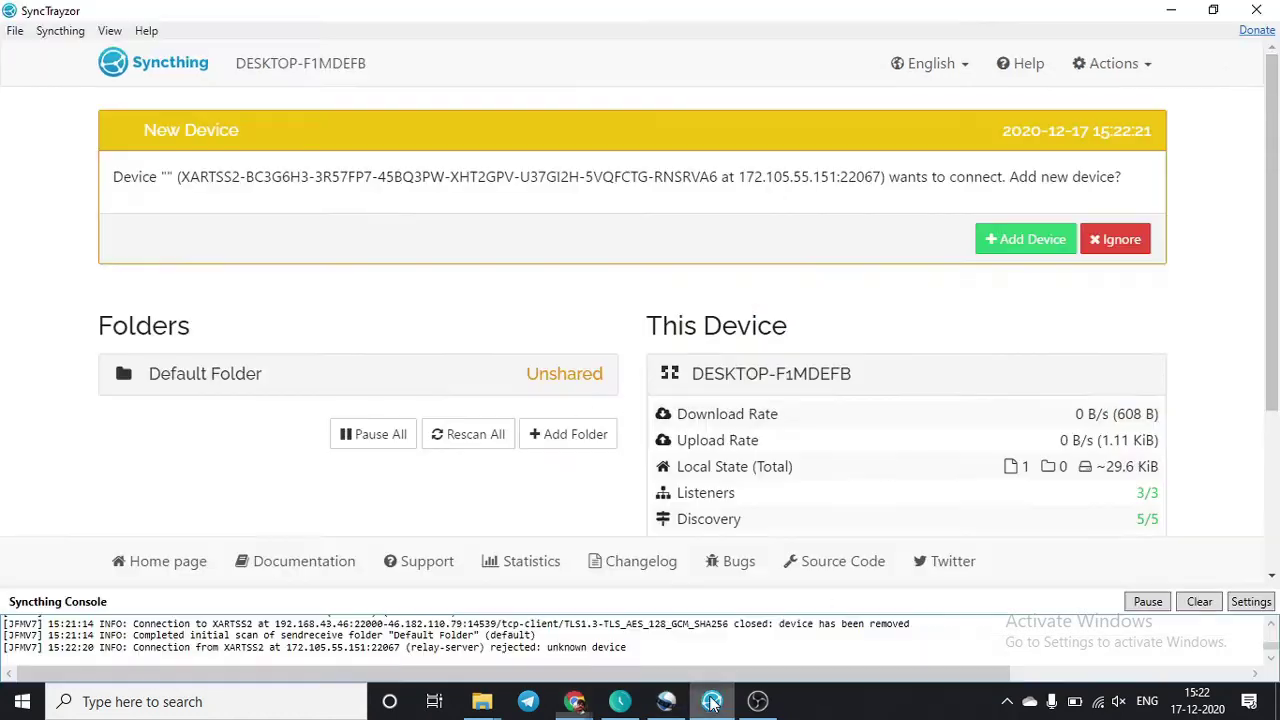
- Ignore the New Device request and check the Default Folder's Sync directory holds one Annotation image
{"action": "left_click", "coordinate": [1143, 255]}
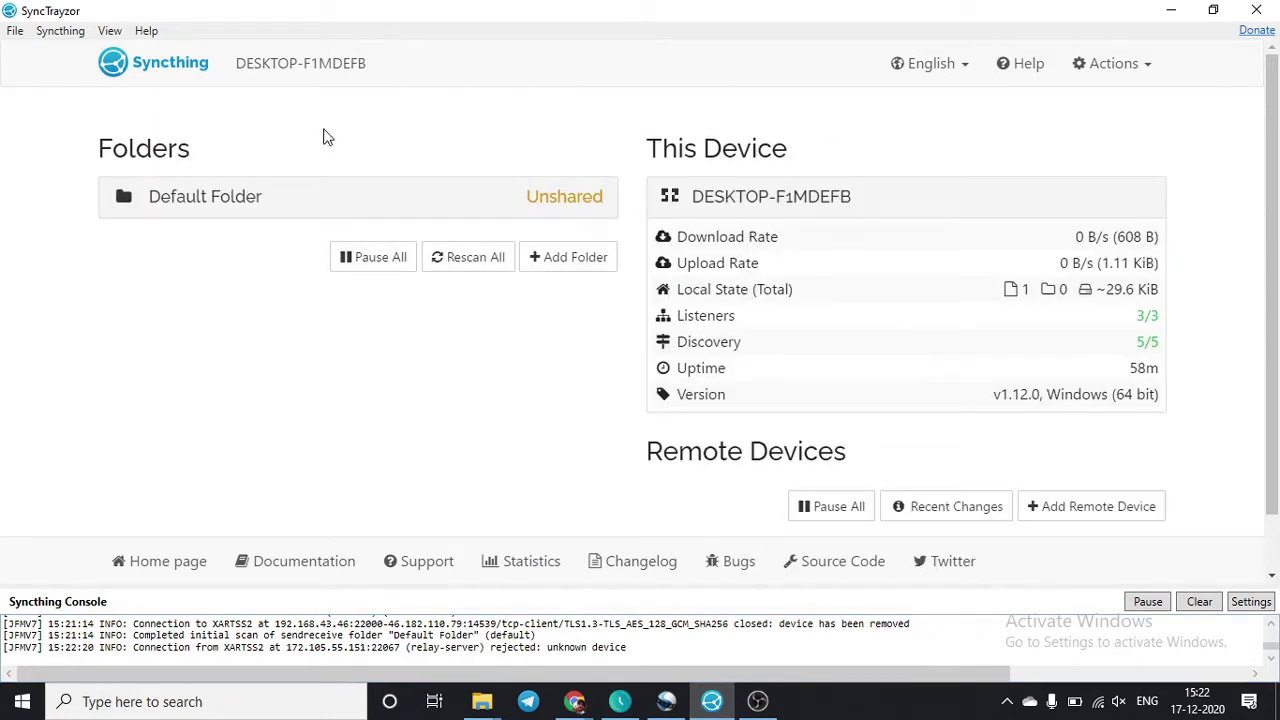
{"action": "left_click", "coordinate": [283, 216]}
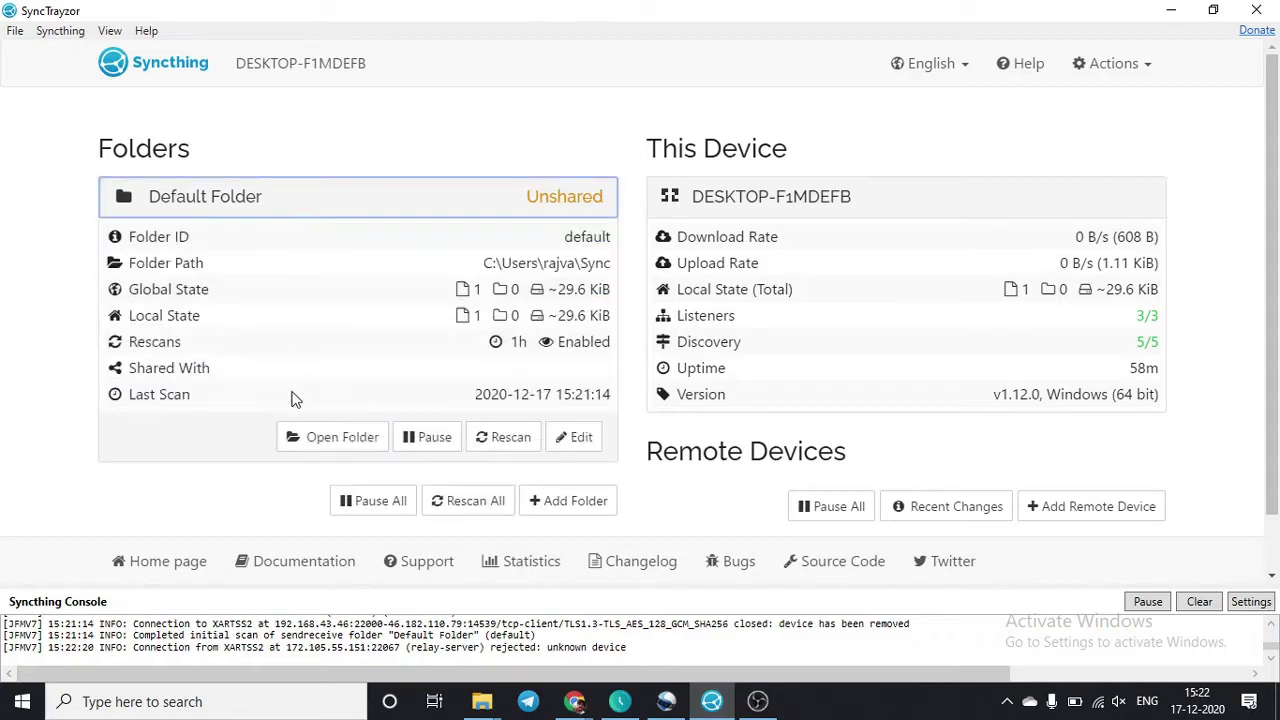
{"action": "left_click", "coordinate": [340, 437]}
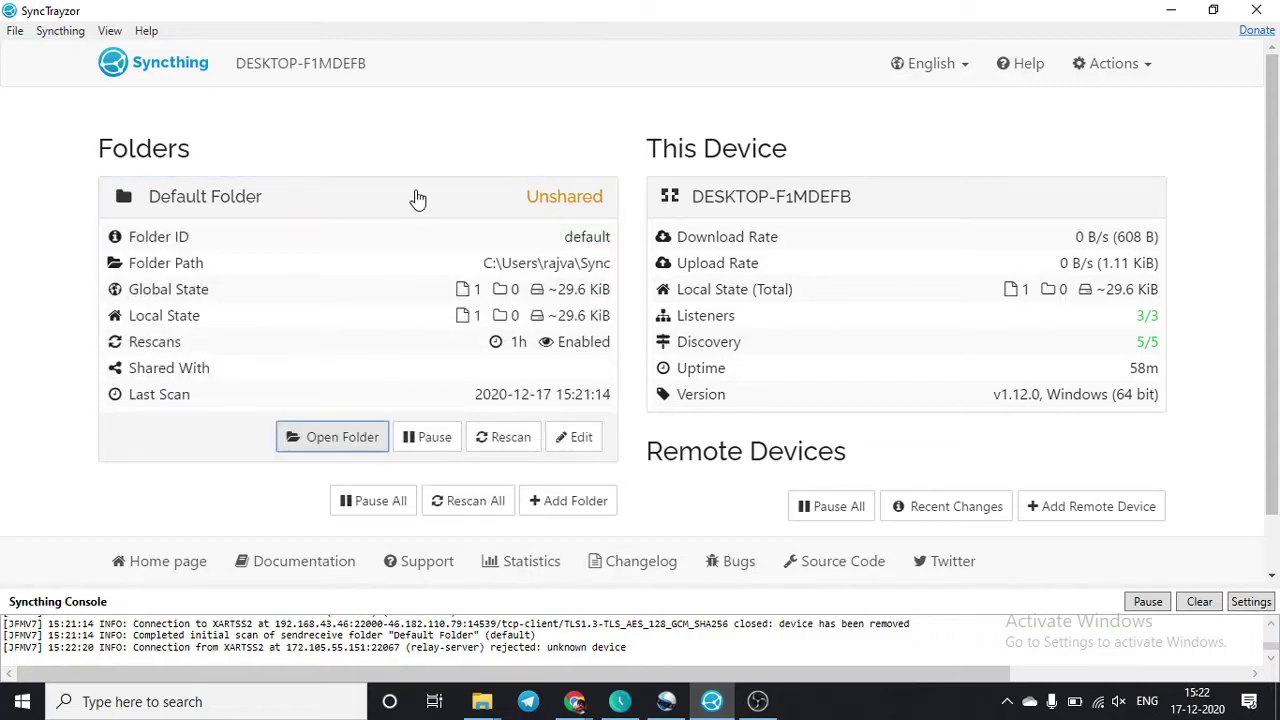
{"action": "left_click", "coordinate": [370, 440]}
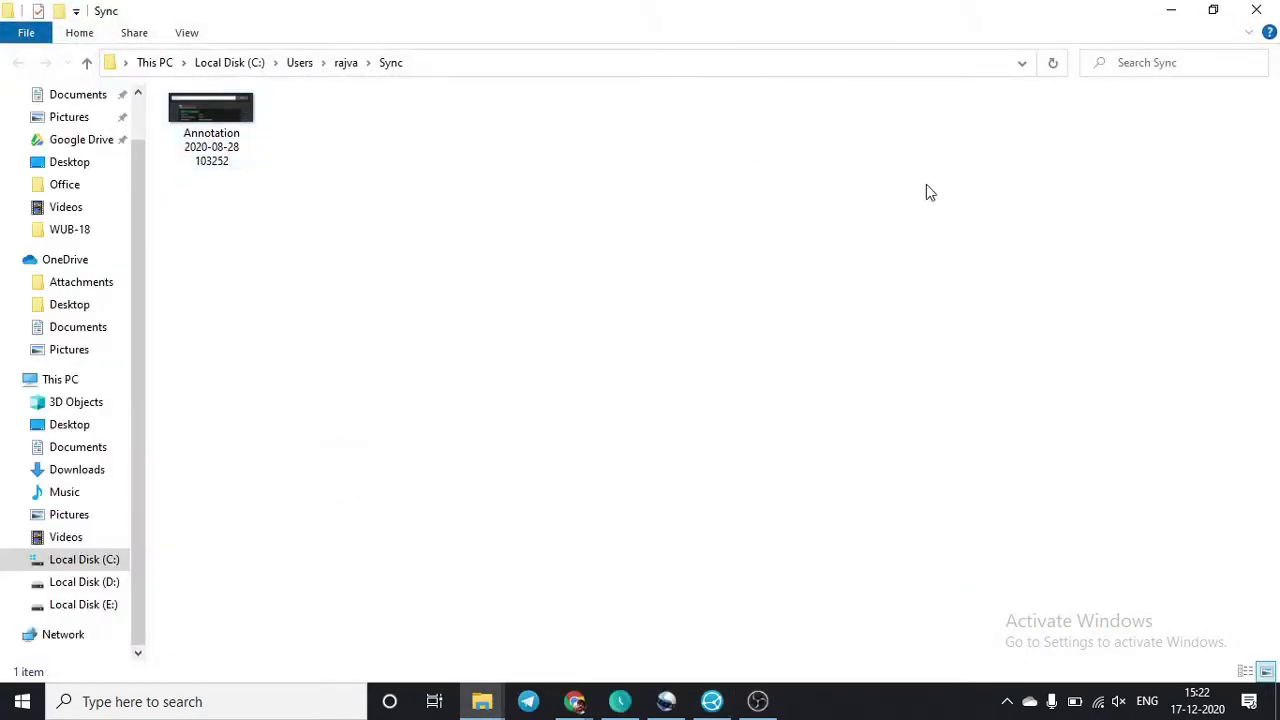
{"action": "left_click", "coordinate": [1258, 10]}
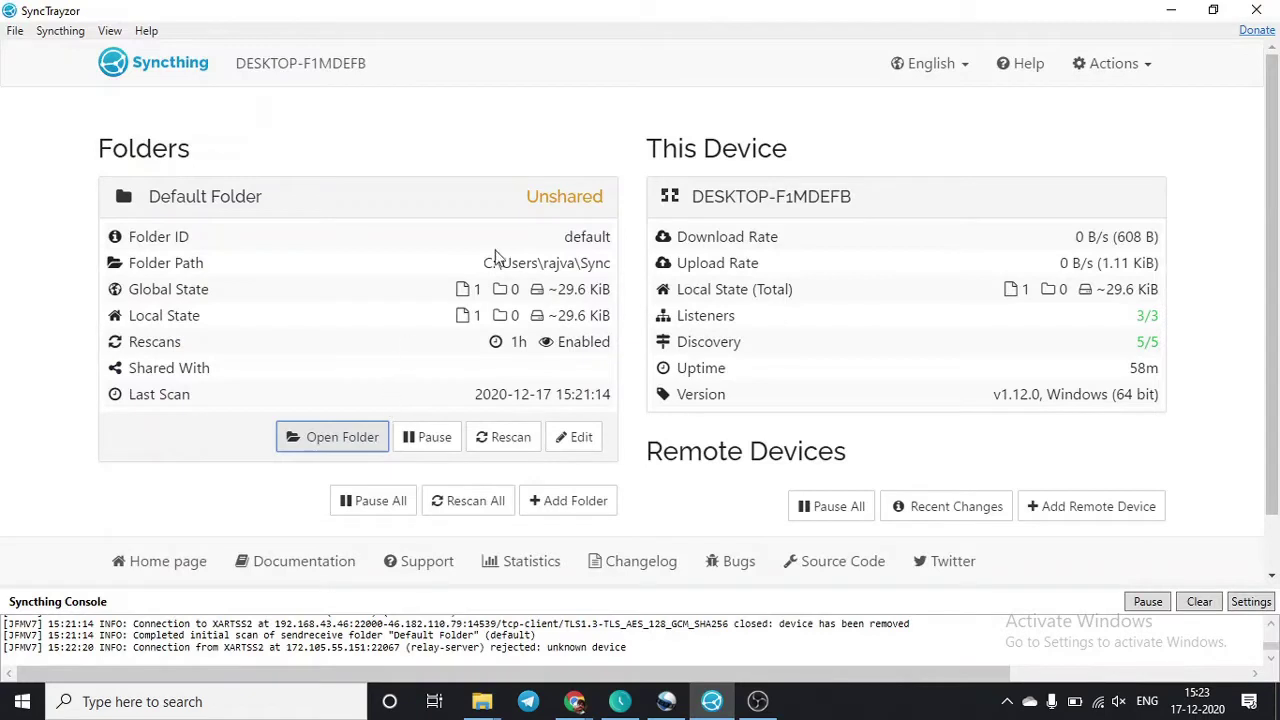
- Collapse the Default Folder's details in SyncTrayzor
{"action": "left_click_drag", "start_coordinate": [580, 263], "coordinate": [476, 272]}
{"action": "left_click", "coordinate": [553, 140]}
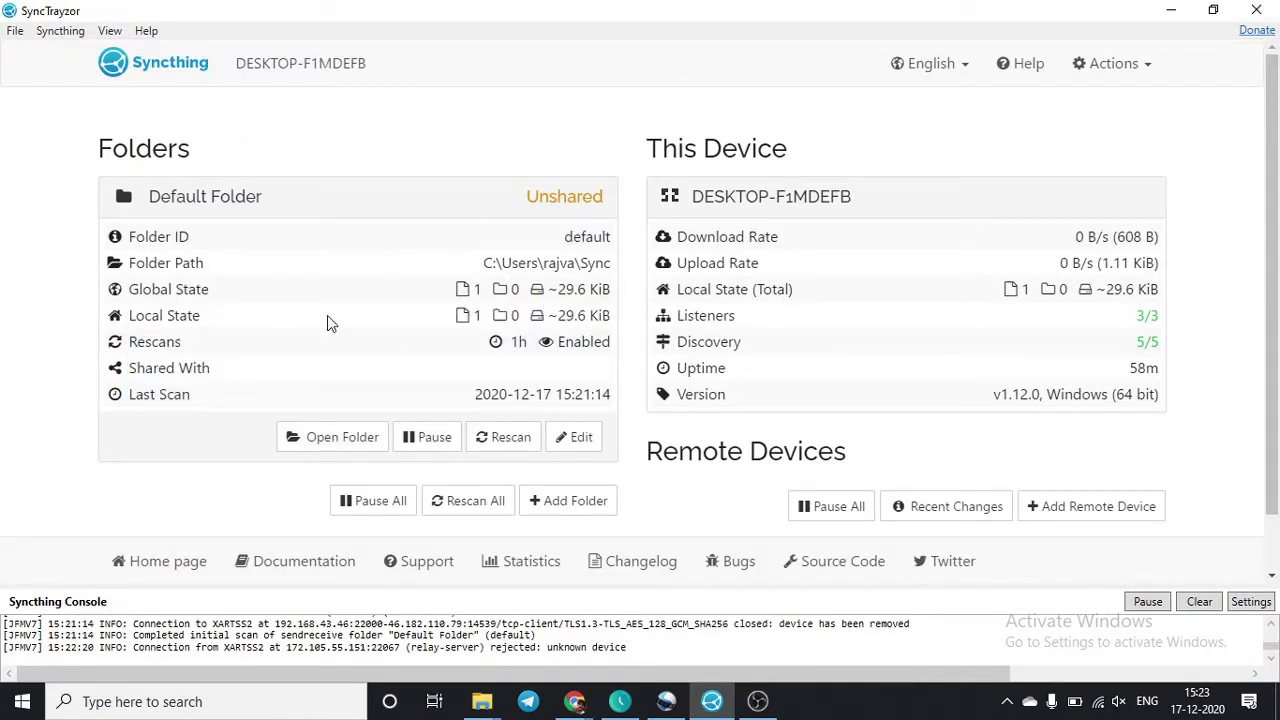
{"action": "left_click", "coordinate": [234, 205]}
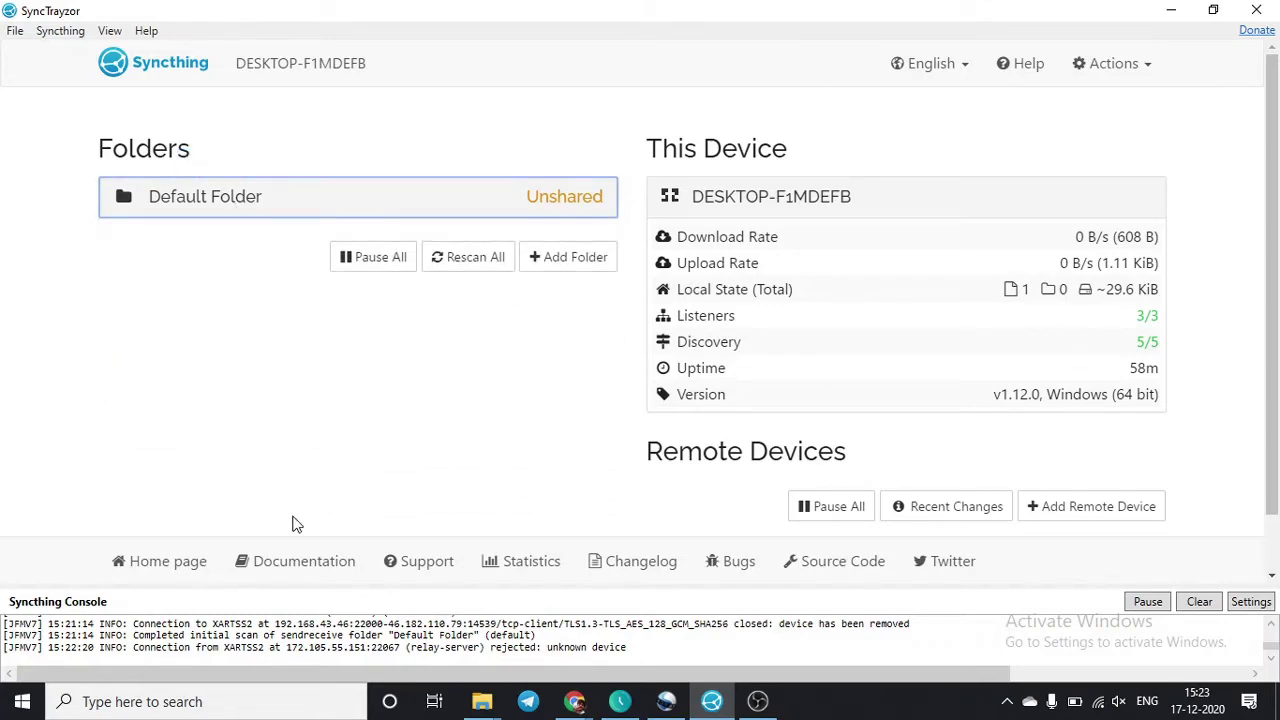
- Show the seedbox's device ID via Actions > Show ID, select it for copying, and close
{"action": "left_click", "coordinate": [574, 701]}
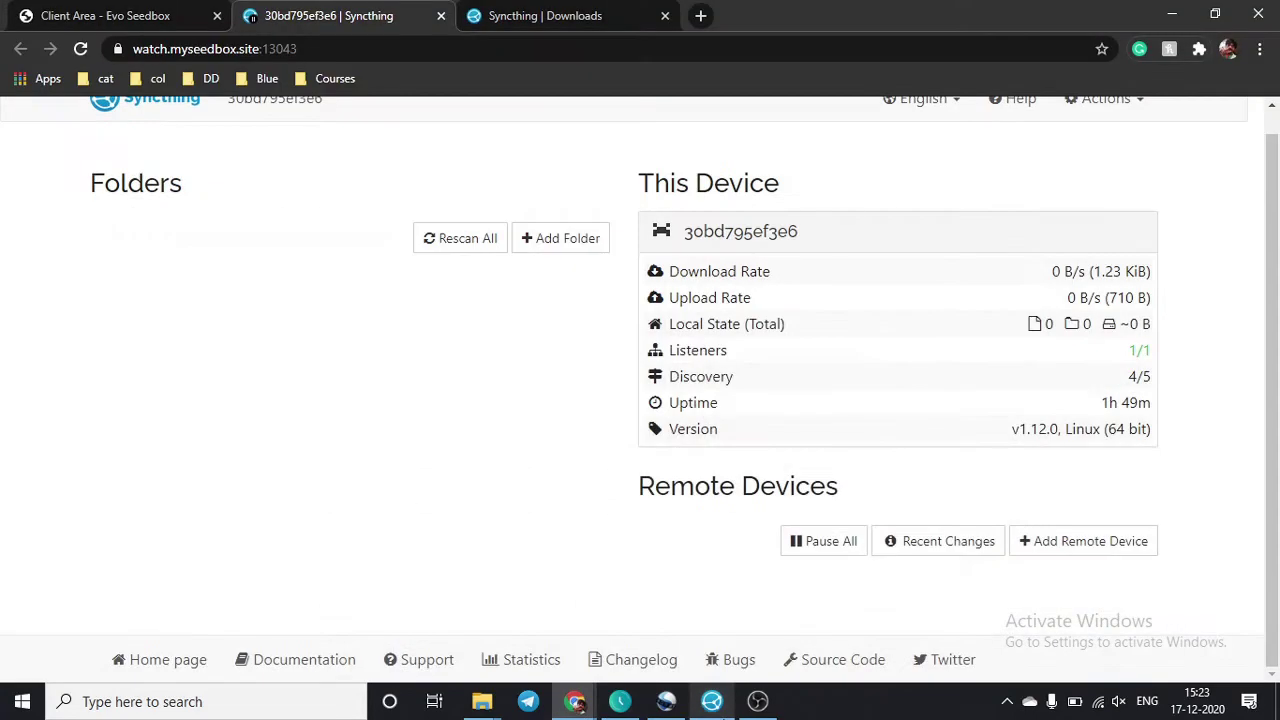
{"action": "scroll", "coordinate": [284, 271], "scroll_direction": "up", "scroll_amount": 1}
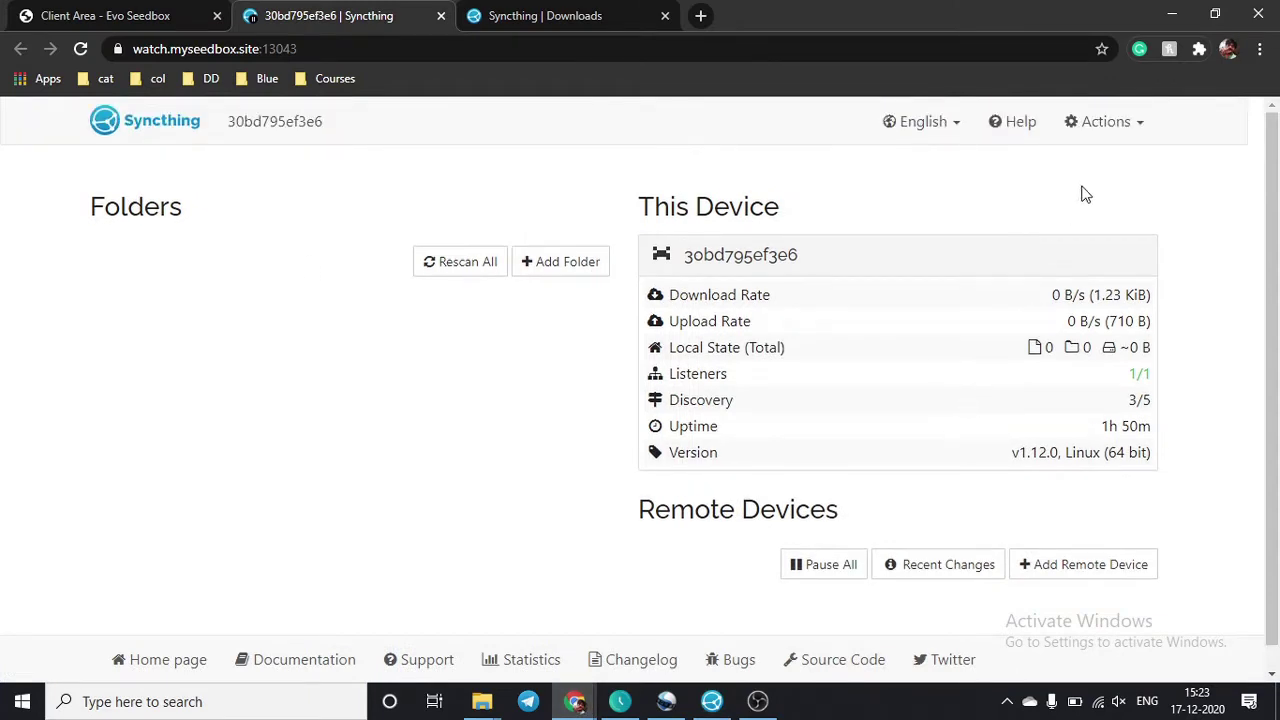
{"action": "left_click", "coordinate": [1108, 123]}
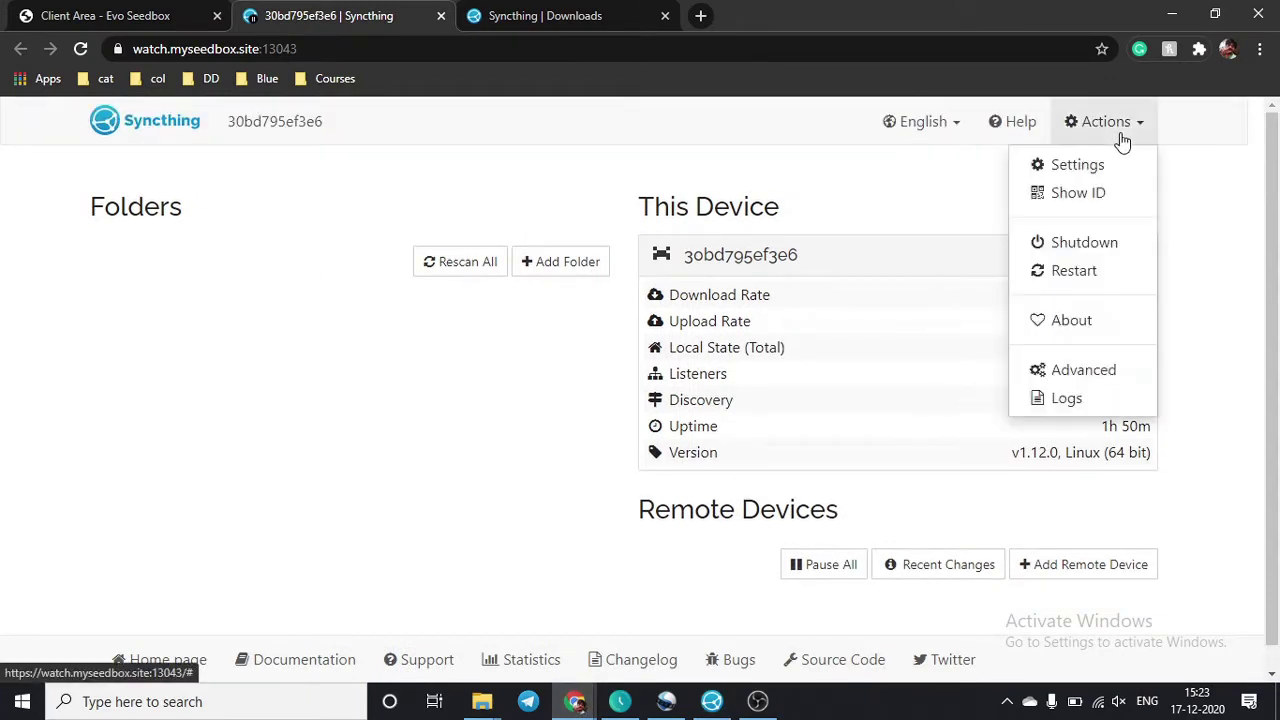
{"action": "left_click", "coordinate": [1095, 194]}
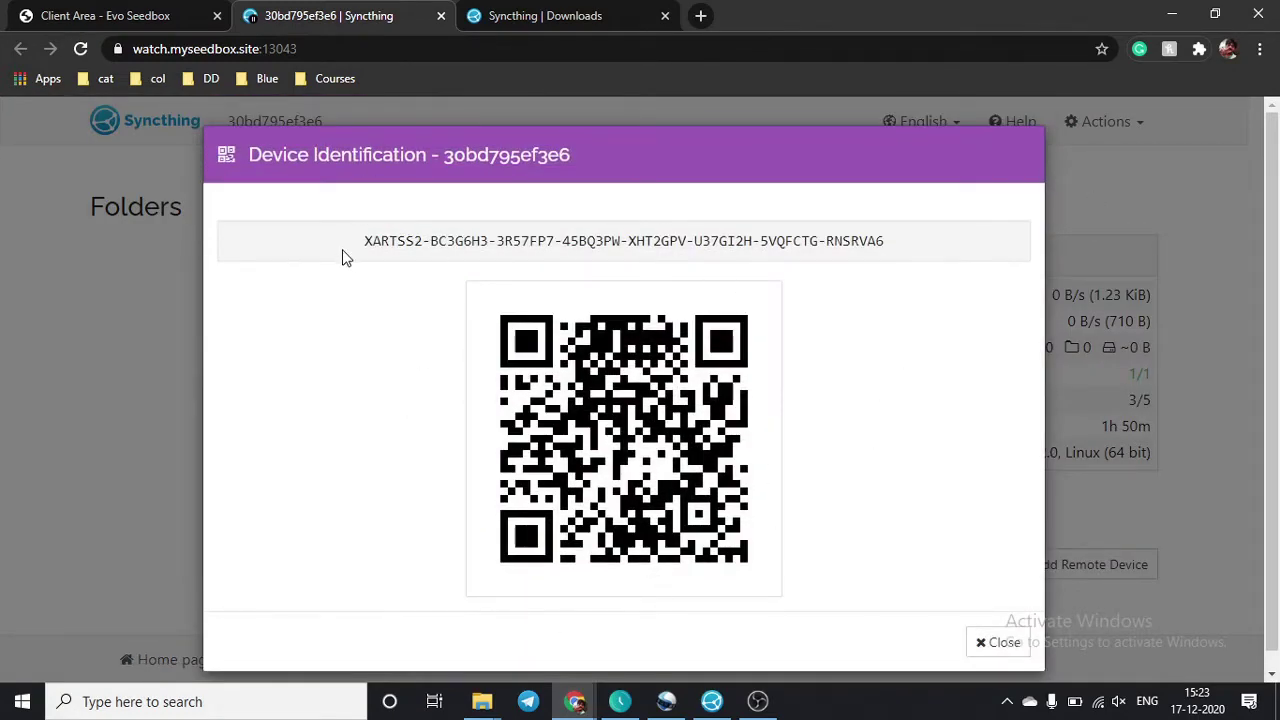
{"action": "triple_click", "coordinate": [908, 252]}
{"action": "key", "text": "ctrl+c"}
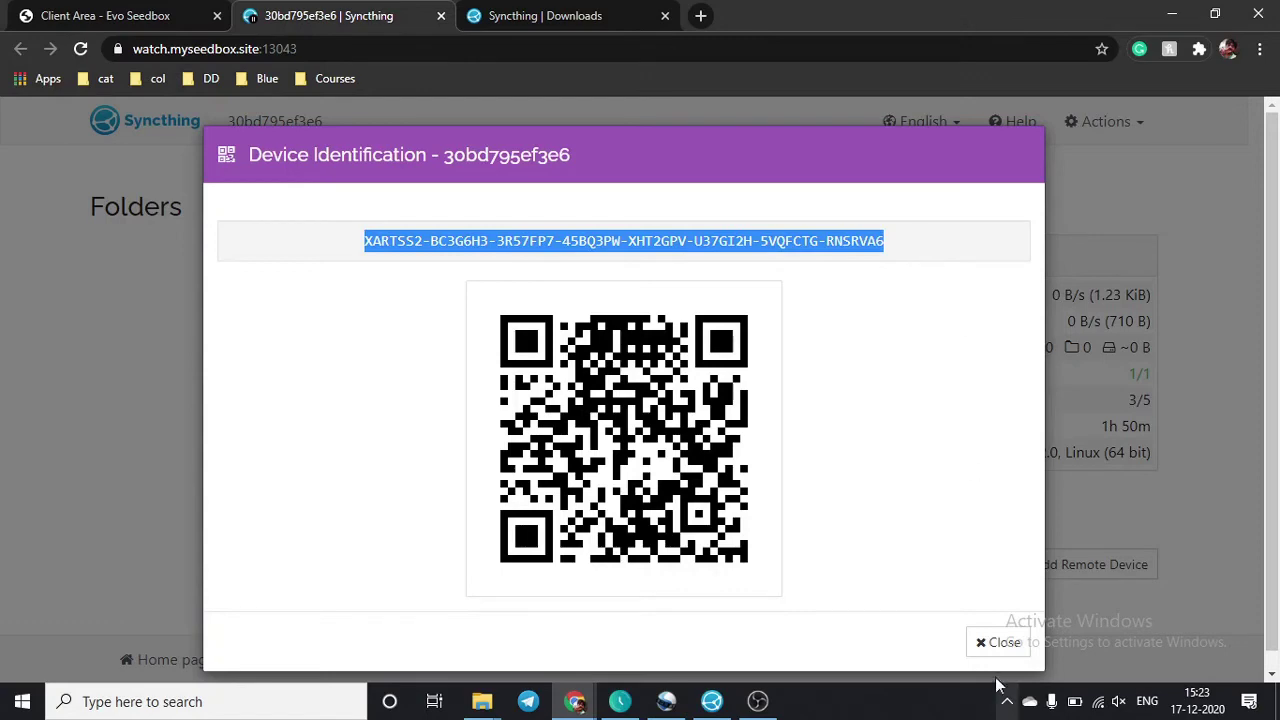
{"action": "left_click", "coordinate": [998, 642]}
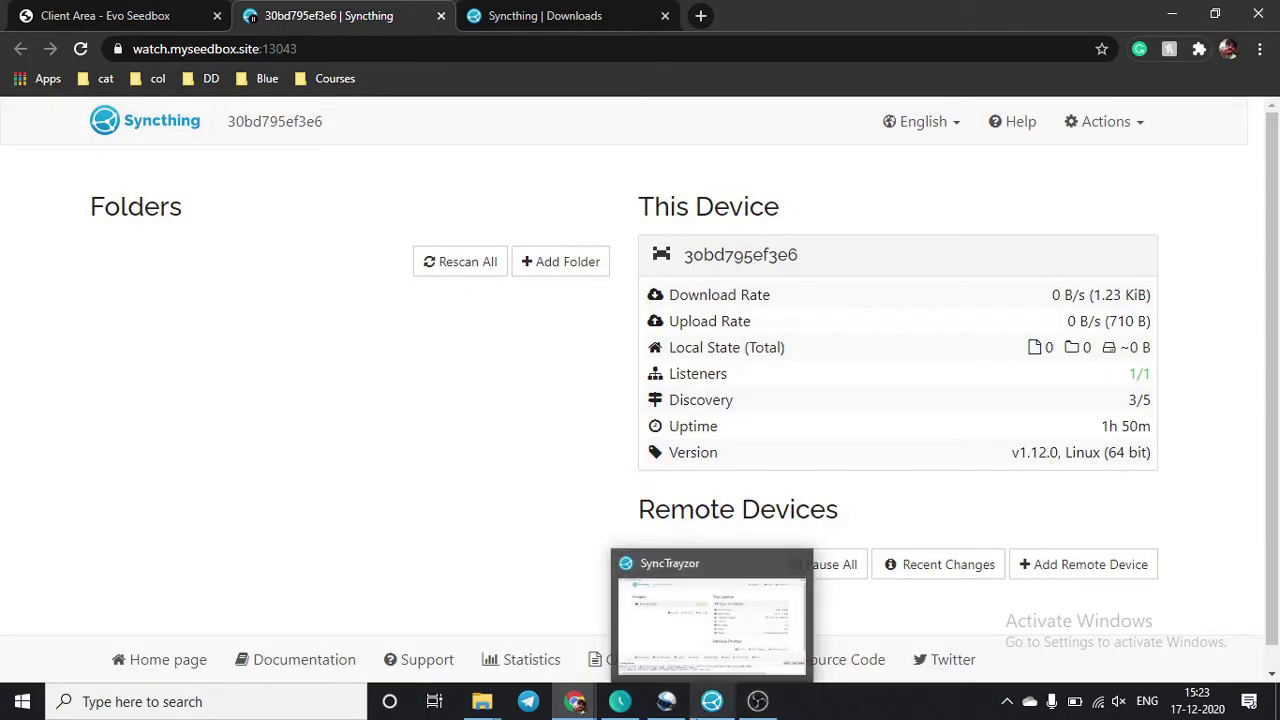
- Add the seedbox as remote device 'Myseedbox' with the pasted ID, then select this PC's ID
{"action": "left_click", "coordinate": [712, 701]}
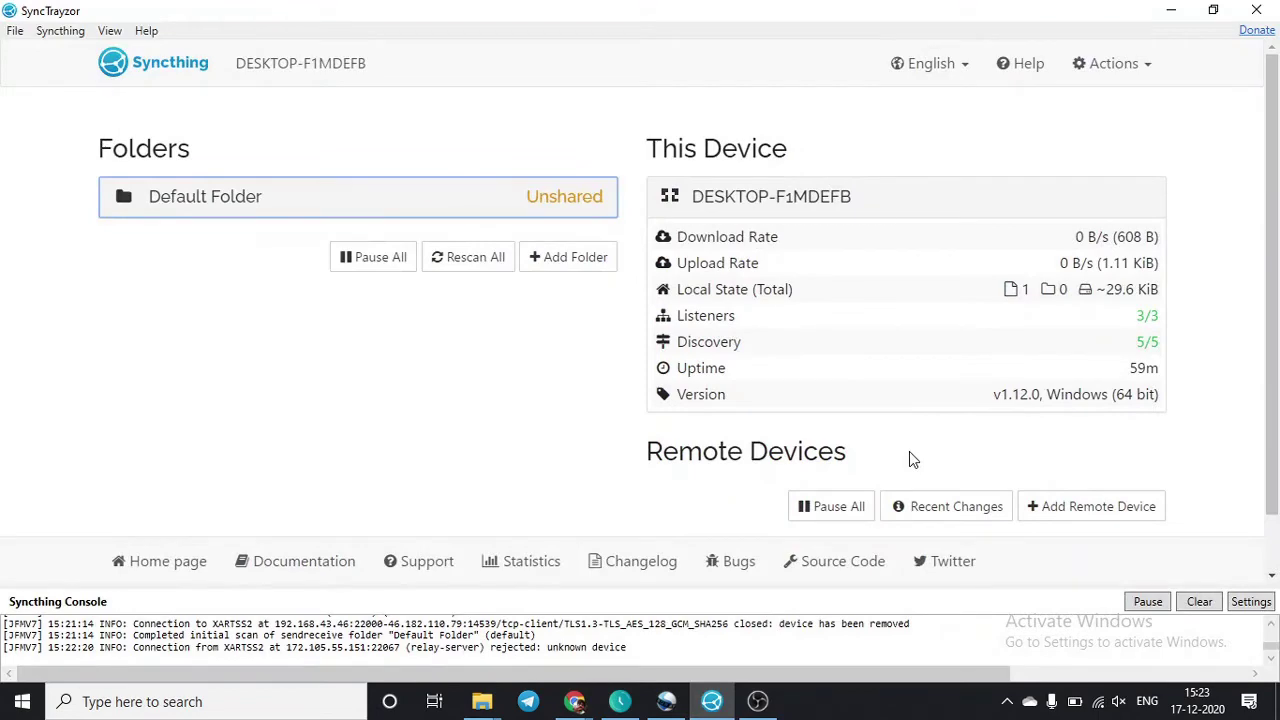
{"action": "left_click", "coordinate": [1097, 506]}
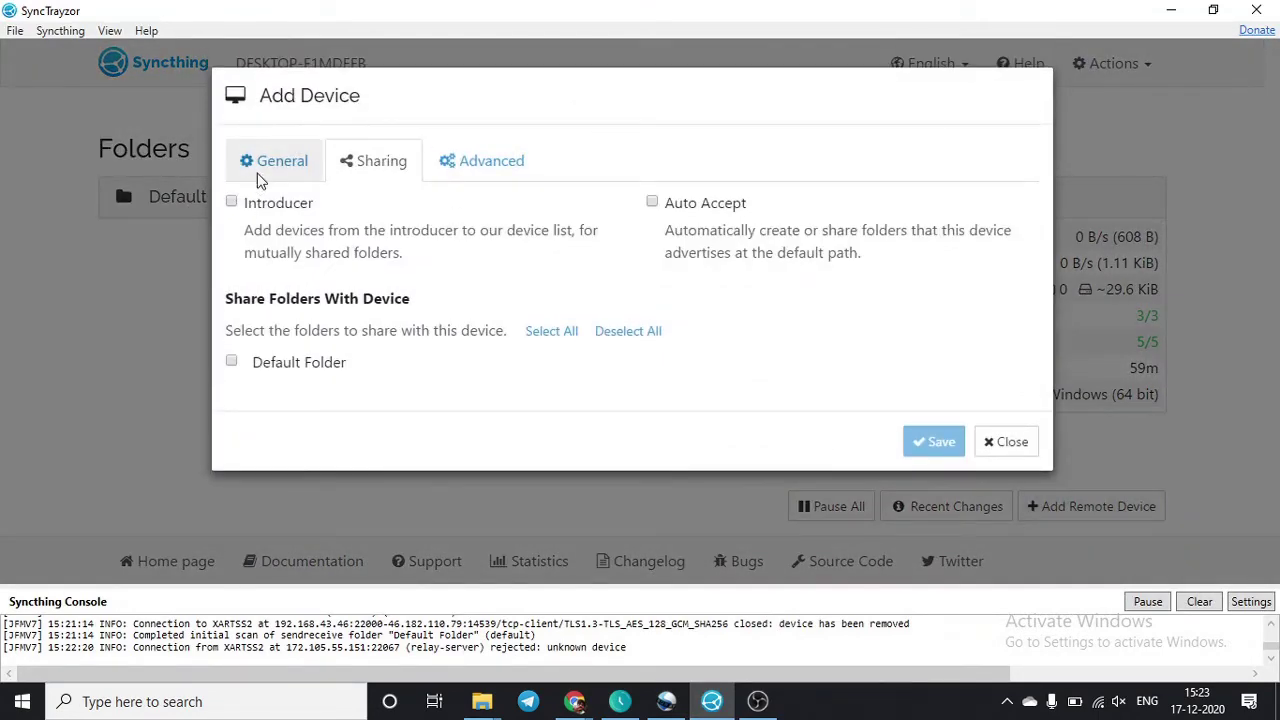
{"action": "left_click", "coordinate": [262, 175]}
{"action": "left_click", "coordinate": [408, 222]}
{"action": "key", "text": "ctrl+v"}
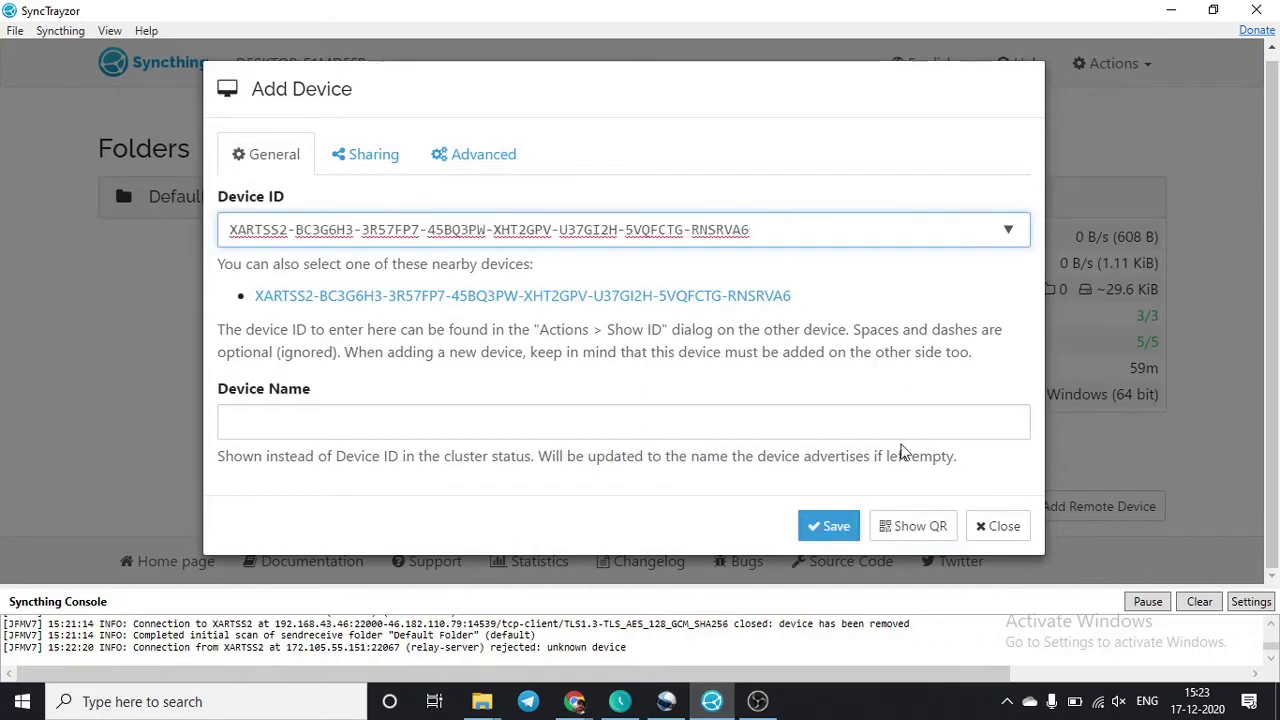
{"action": "left_click", "coordinate": [745, 433]}
{"action": "type", "text": "Myseedbox"}
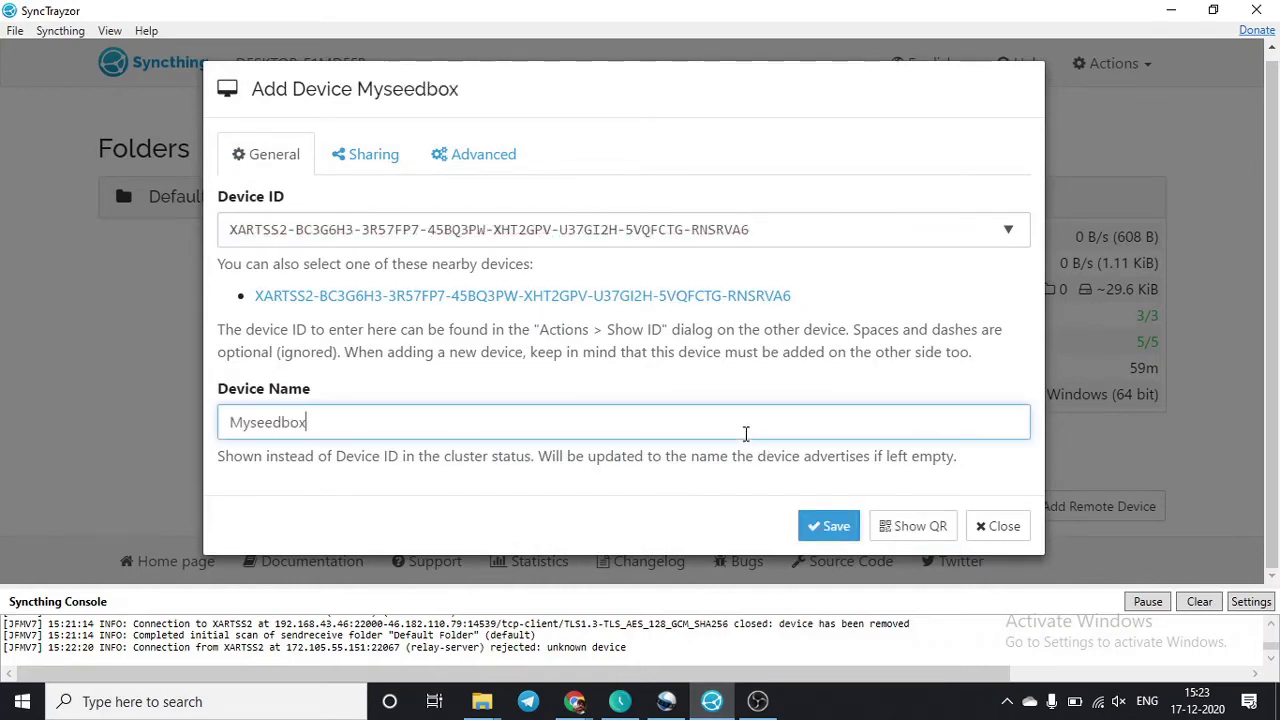
{"action": "left_click", "coordinate": [825, 524]}
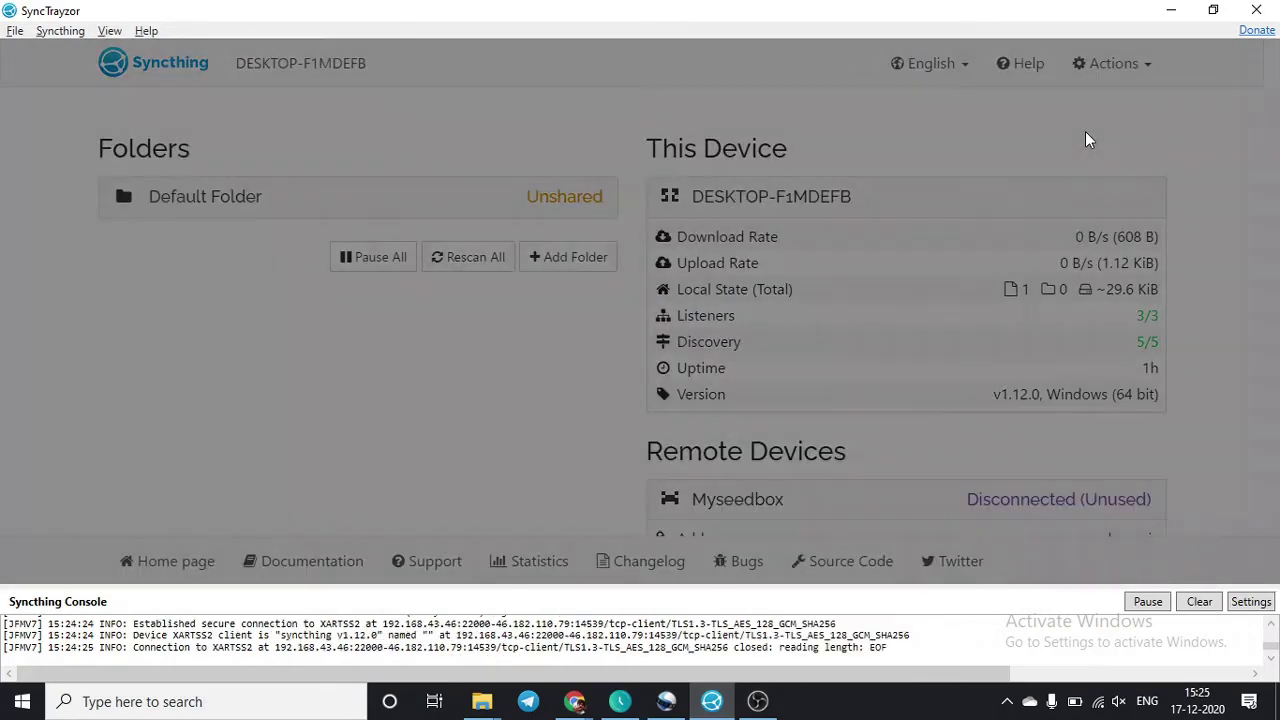
{"action": "left_click", "coordinate": [1085, 131]}
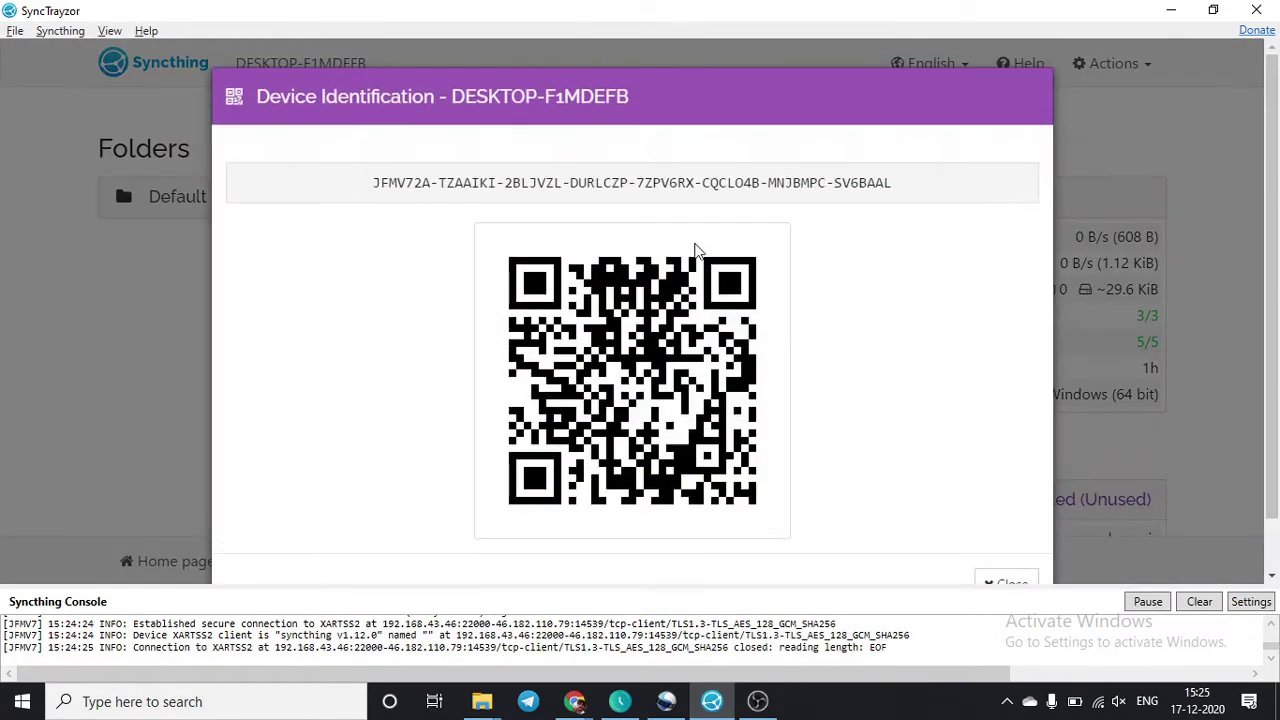
{"action": "left_click", "coordinate": [911, 186]}
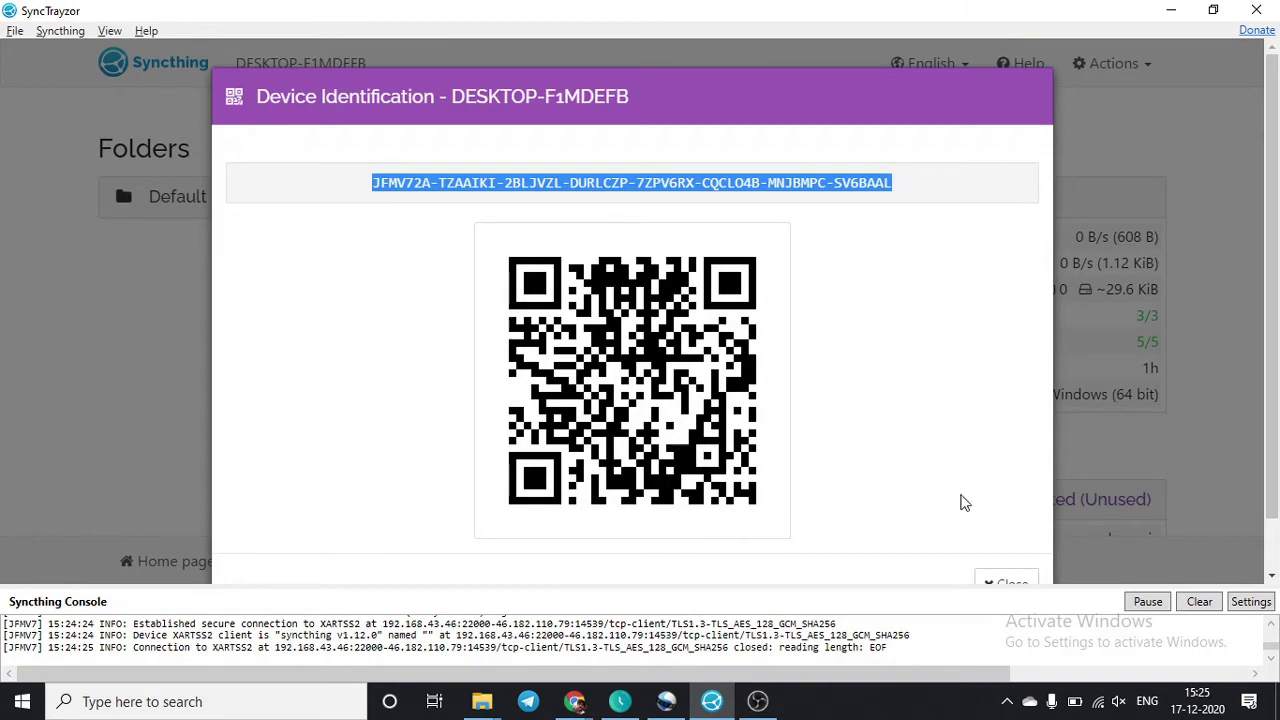
- Add the desktop as a remote device on the seedbox by pasting its device ID
{"action": "left_click", "coordinate": [1000, 580]}
{"action": "key", "text": "alt+Tab"}
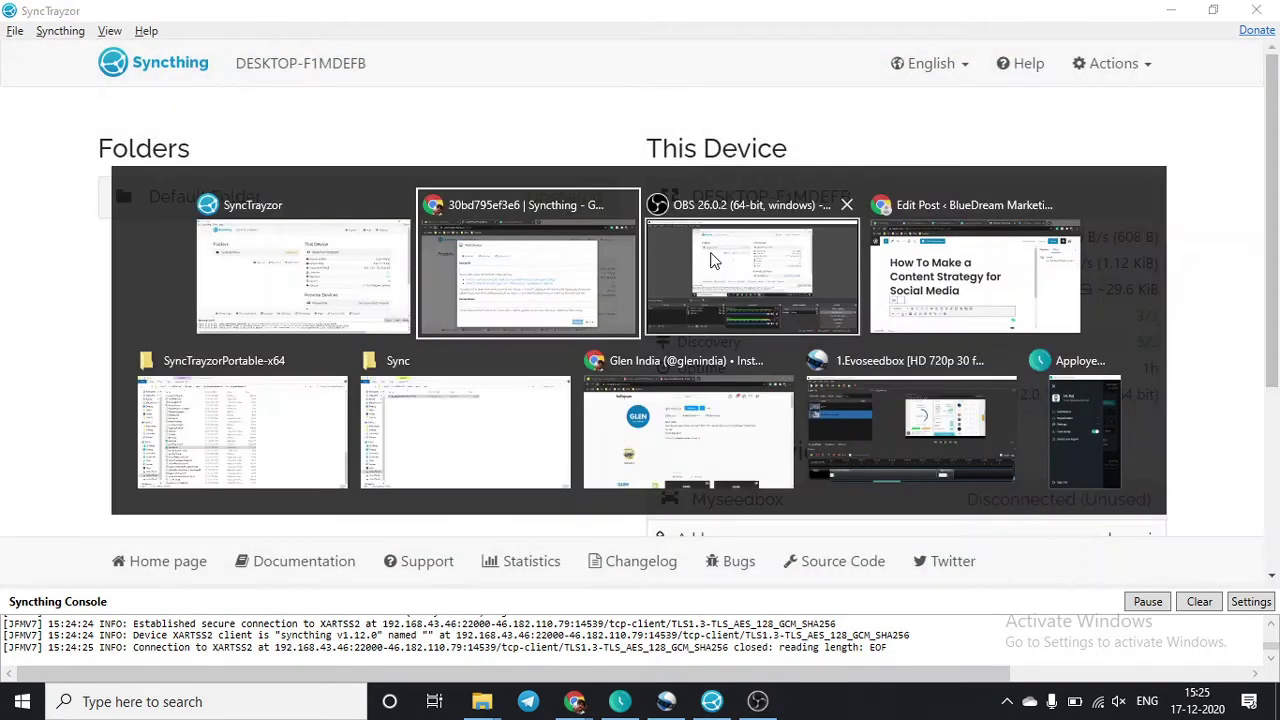
{"action": "left_click", "coordinate": [521, 293]}
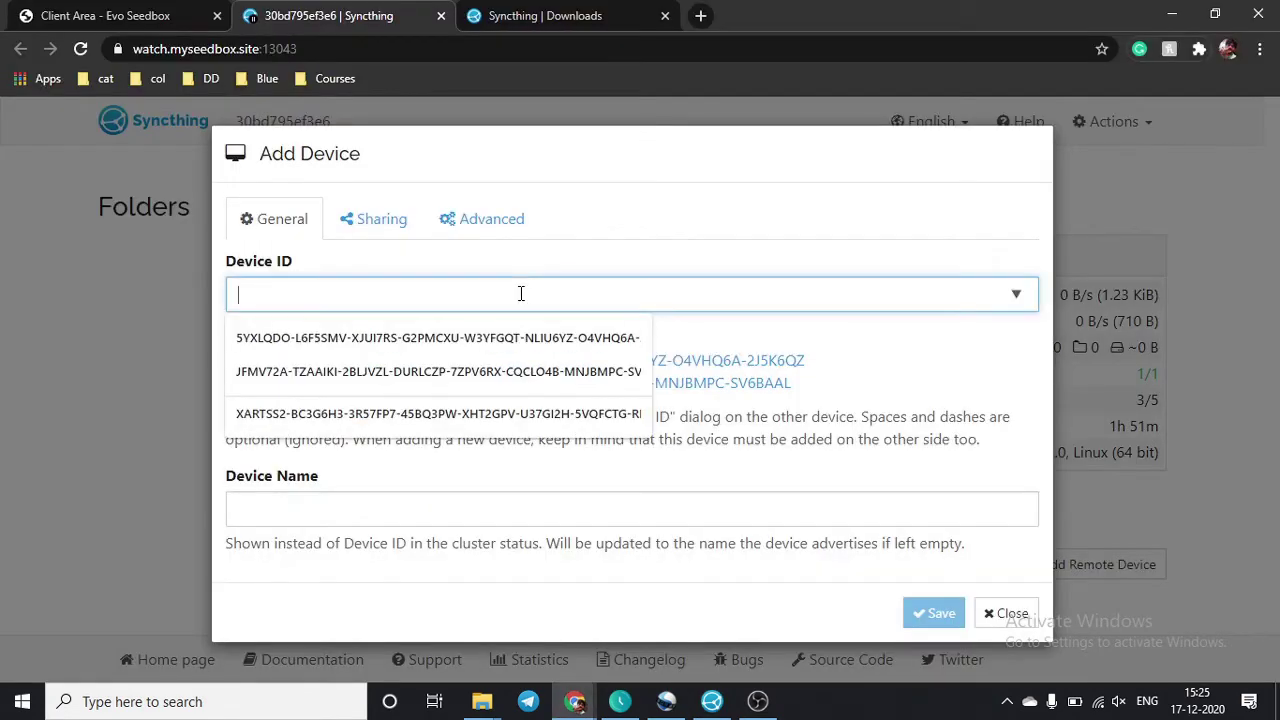
{"action": "type", "text": "JFMV72A-TZAAIKI-2BLJVZL-DURLCZP-7ZPV6RX-CQCLO4B-MNJBMPC-SV6BAAL"}
{"action": "left_click", "coordinate": [830, 617]}
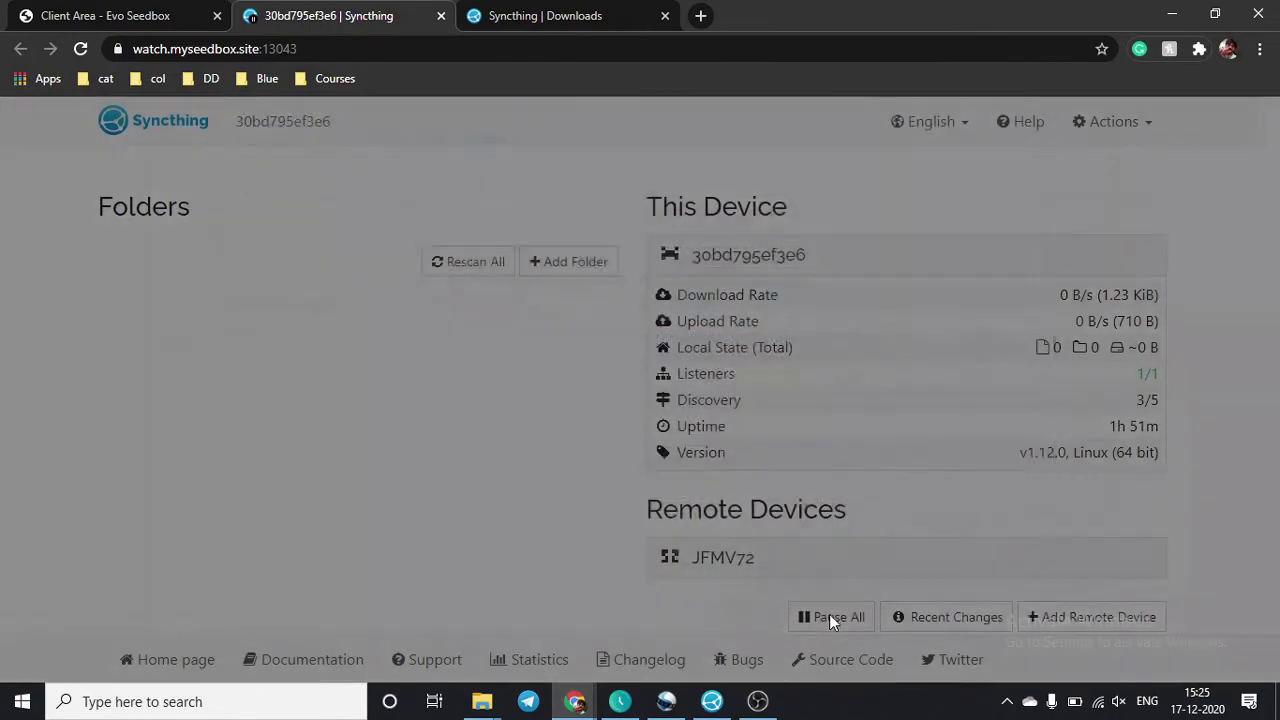
- Inspect the new DESKTOP-F1MDEFB device's details on the seedbox, then return to SyncTrayzor
{"action": "scroll", "coordinate": [512, 353], "scroll_direction": "down", "scroll_amount": 1}
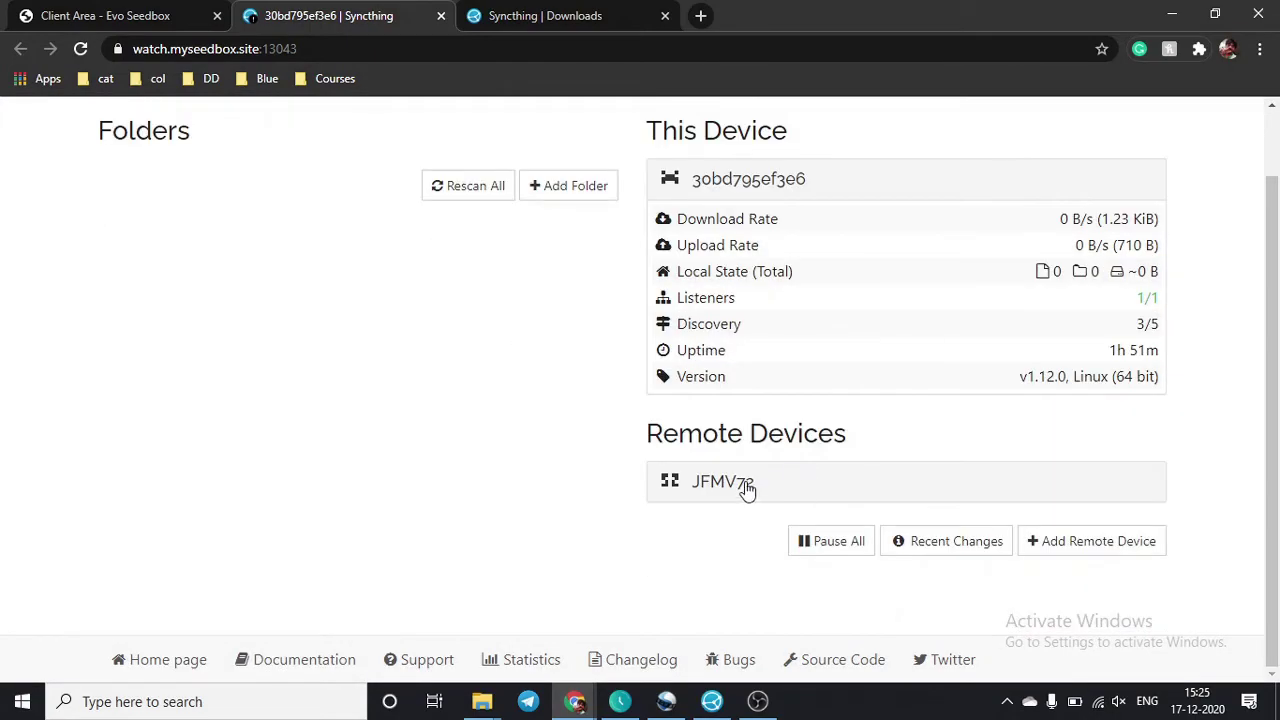
{"action": "left_click", "coordinate": [748, 488]}
{"action": "scroll", "coordinate": [750, 460], "scroll_direction": "down", "scroll_amount": 4}
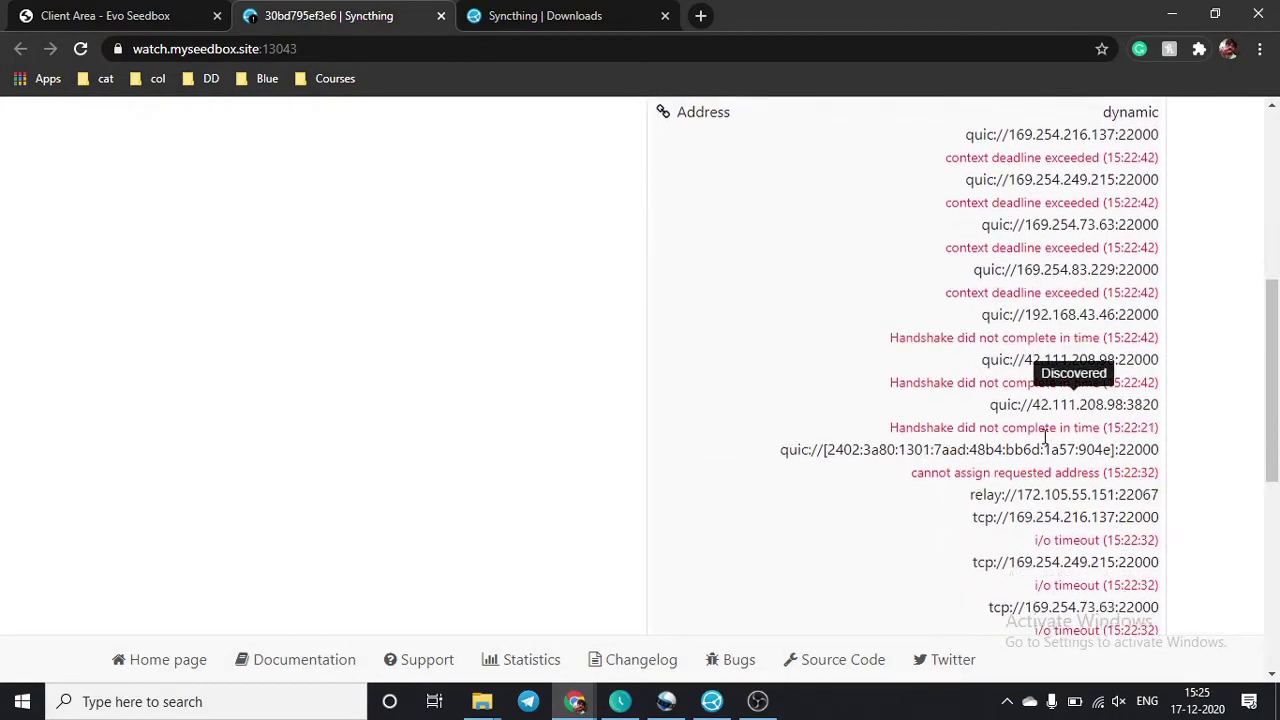
{"action": "scroll", "coordinate": [1044, 437], "scroll_direction": "down", "scroll_amount": 5}
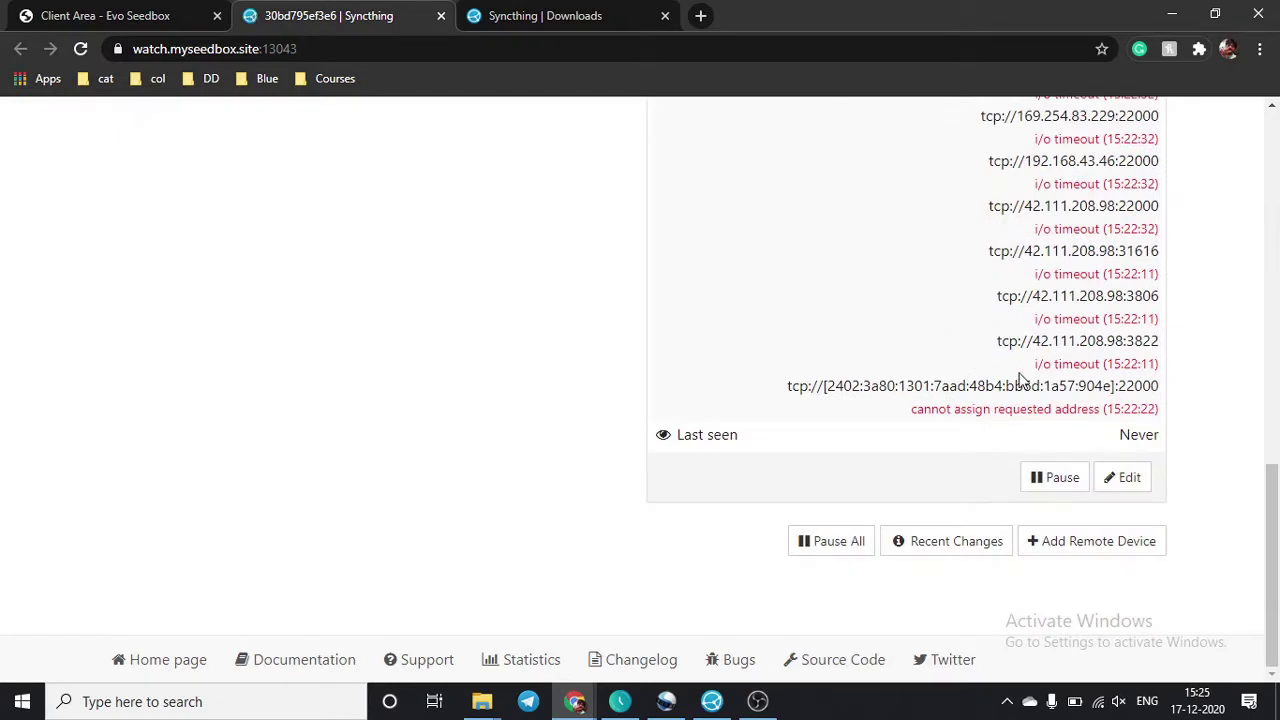
{"action": "left_click_drag", "start_coordinate": [1014, 434], "coordinate": [1172, 440]}
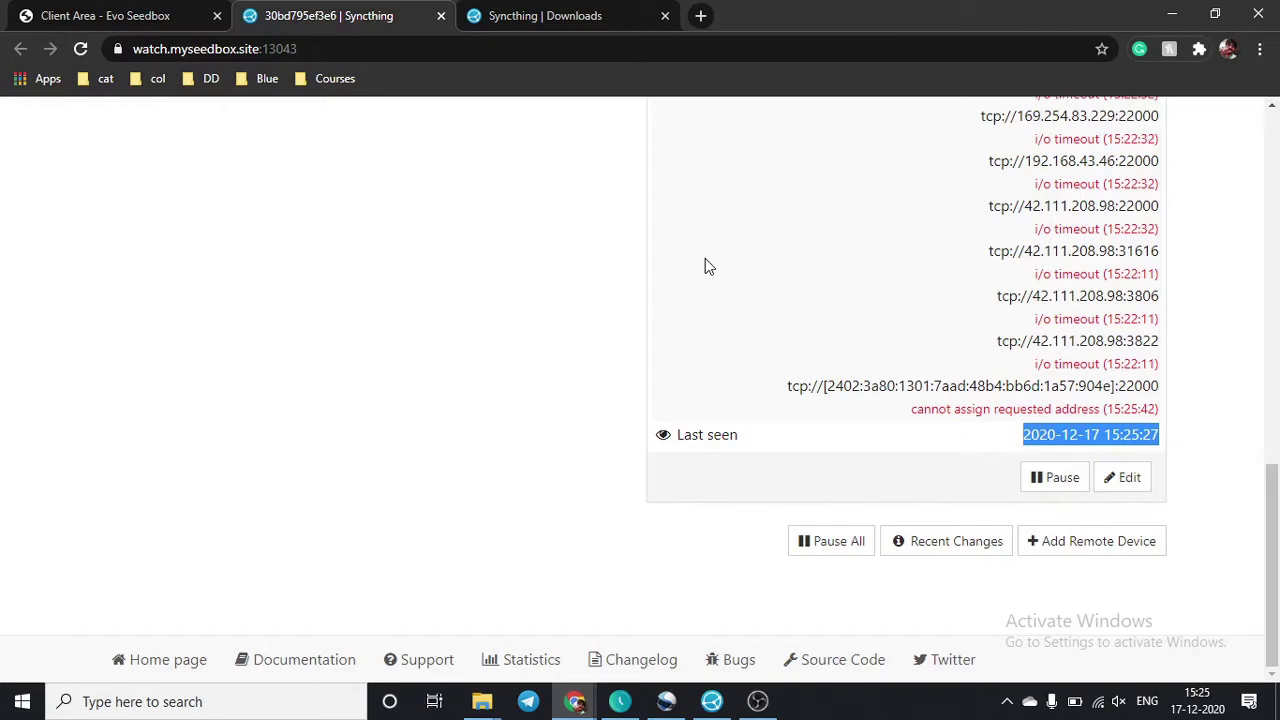
{"action": "key", "text": "Home"}
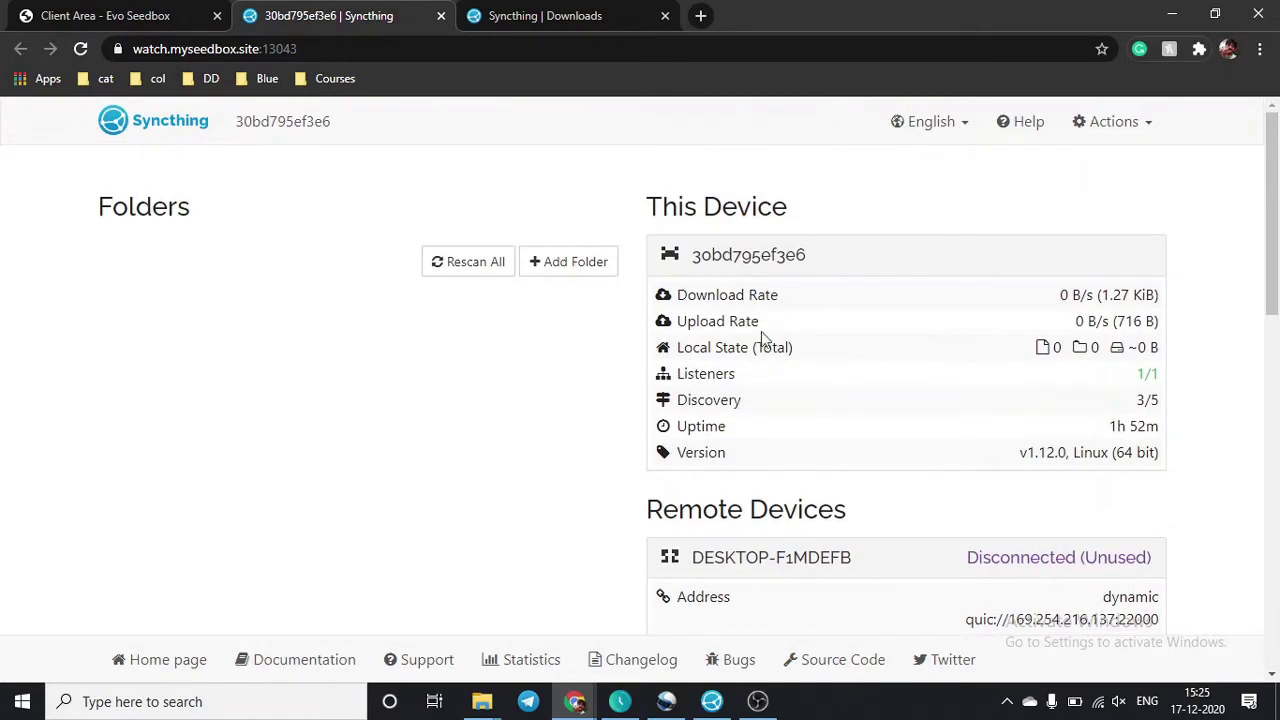
{"action": "left_click", "coordinate": [818, 557]}
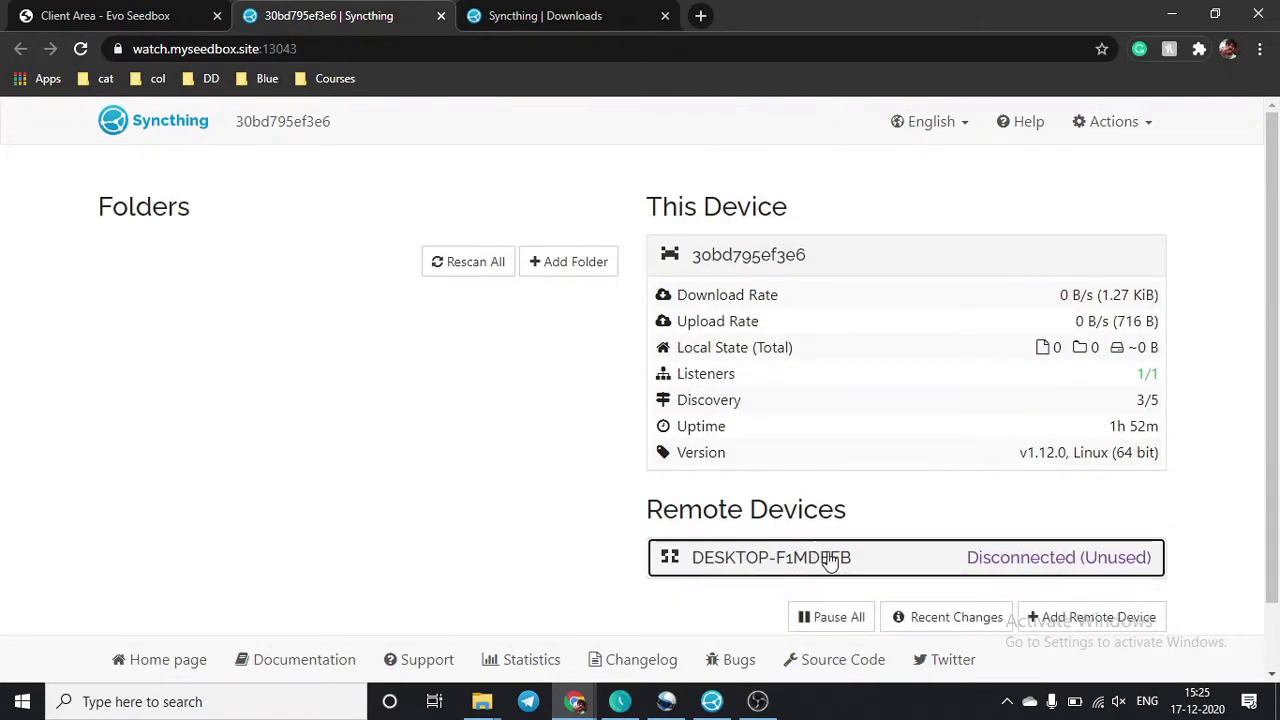
{"action": "key", "text": "alt+Tab"}
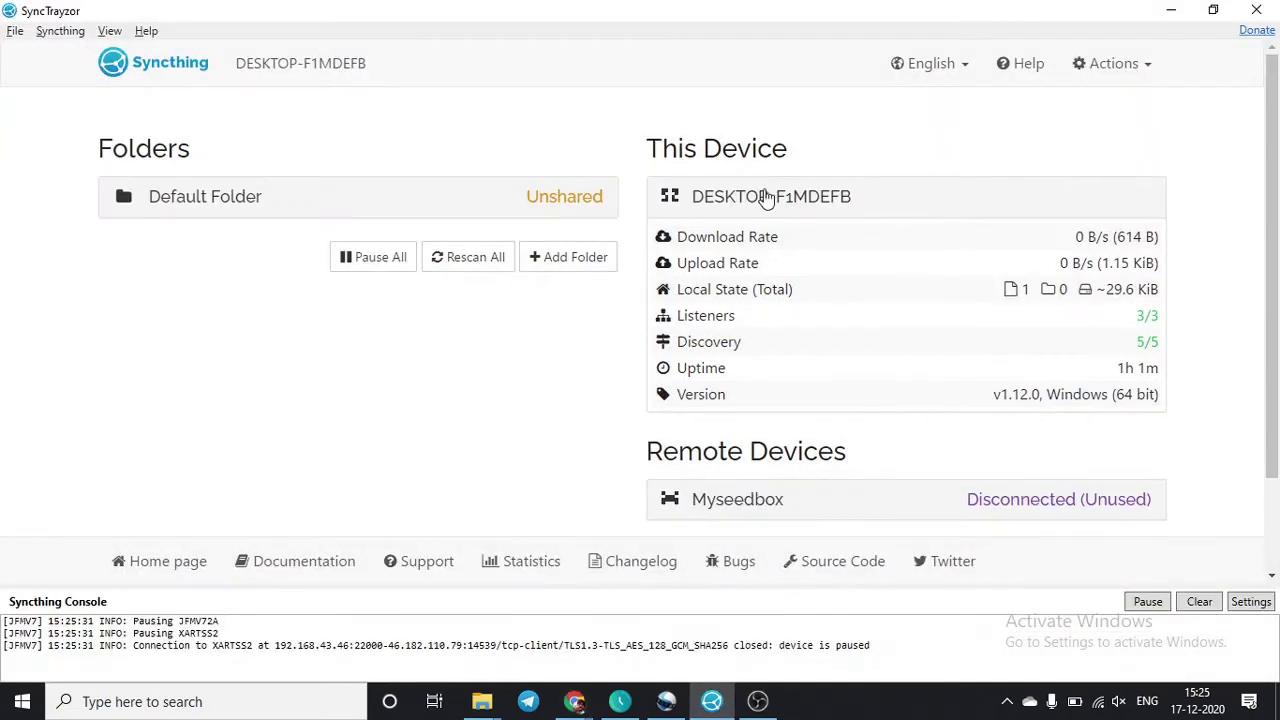
{"action": "key", "text": "alt+Tab"}
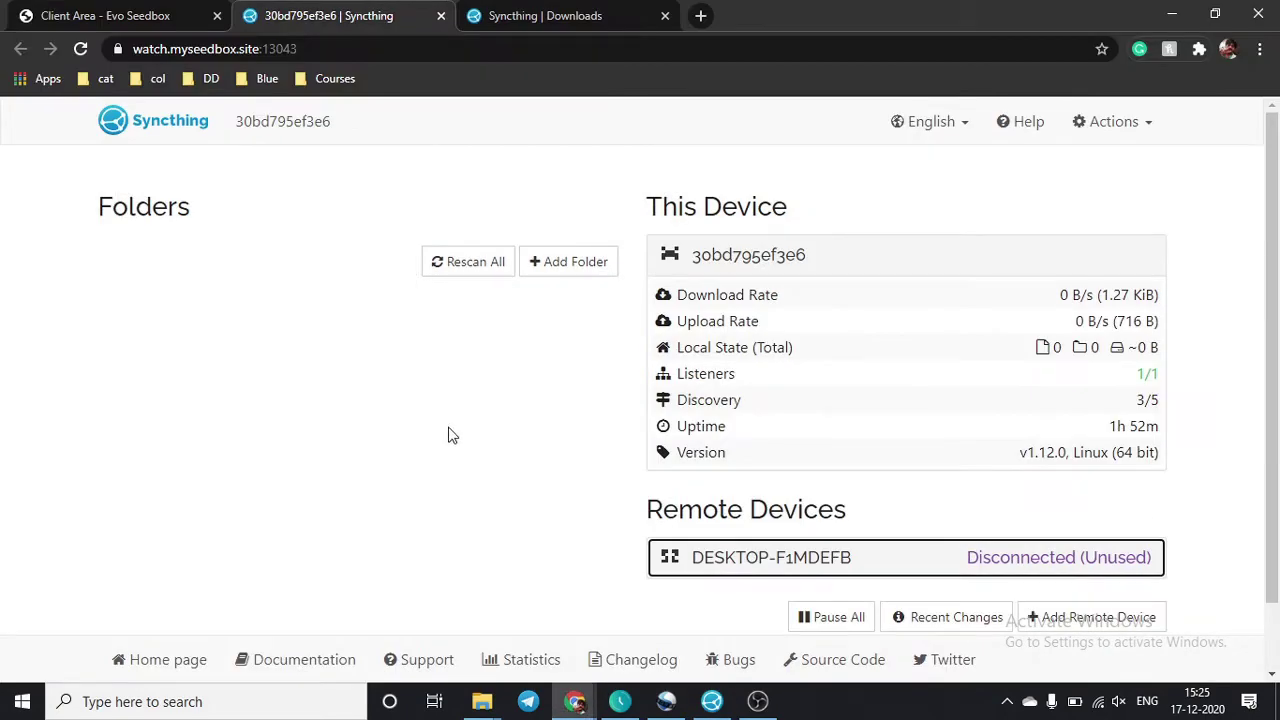
{"action": "key", "text": "alt+Tab"}
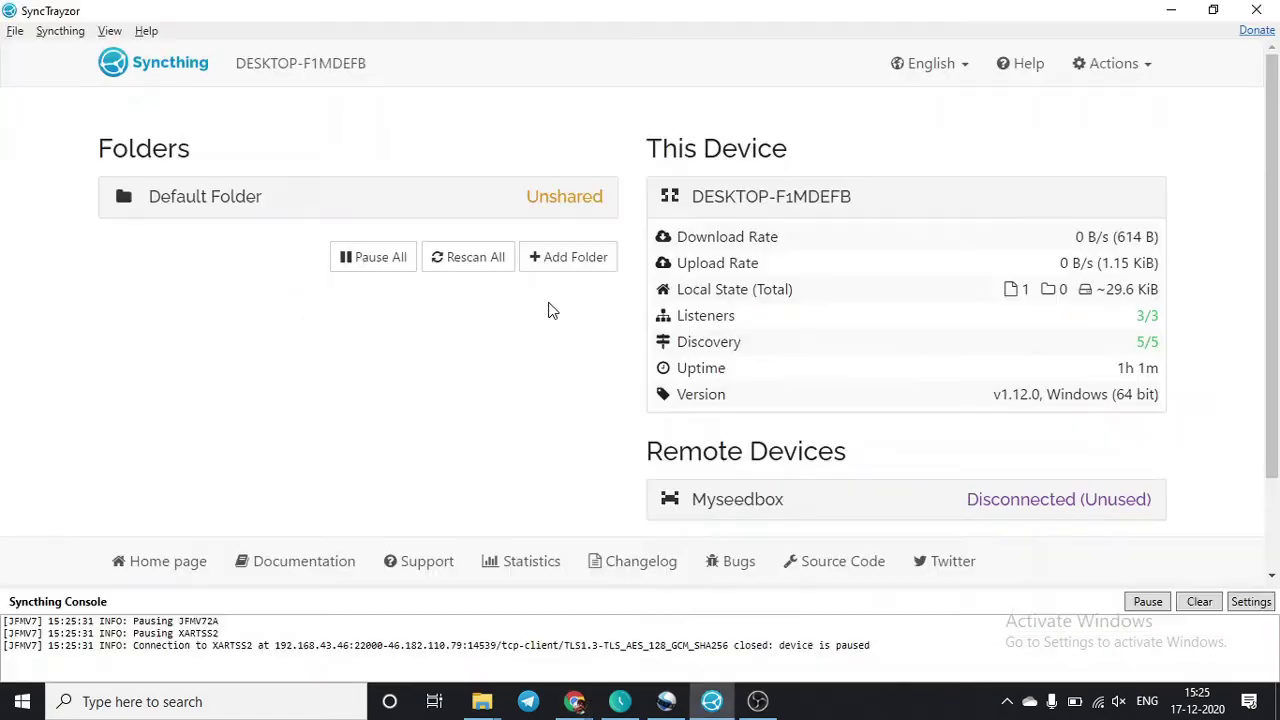
- Expand Default Folder and Myseedbox in SyncTrayzor to check the connection status
{"action": "left_click", "coordinate": [220, 208]}
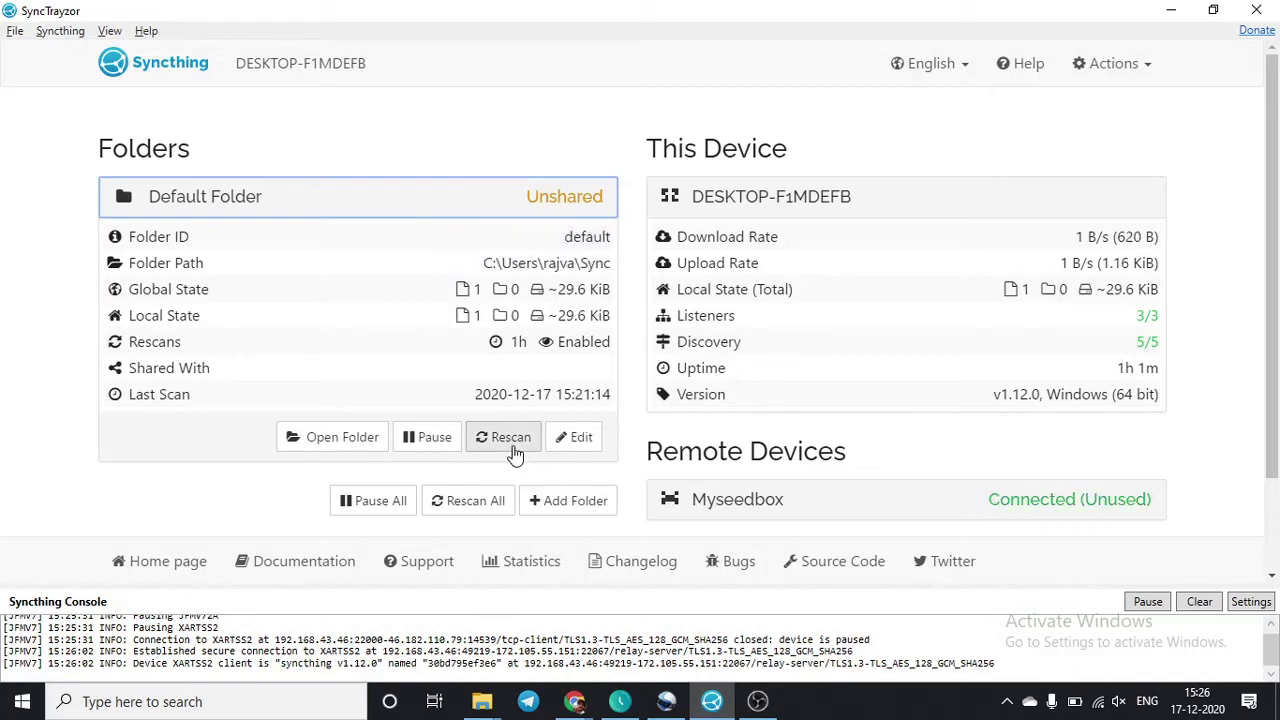
{"action": "scroll", "coordinate": [465, 454], "scroll_direction": "down", "scroll_amount": 2}
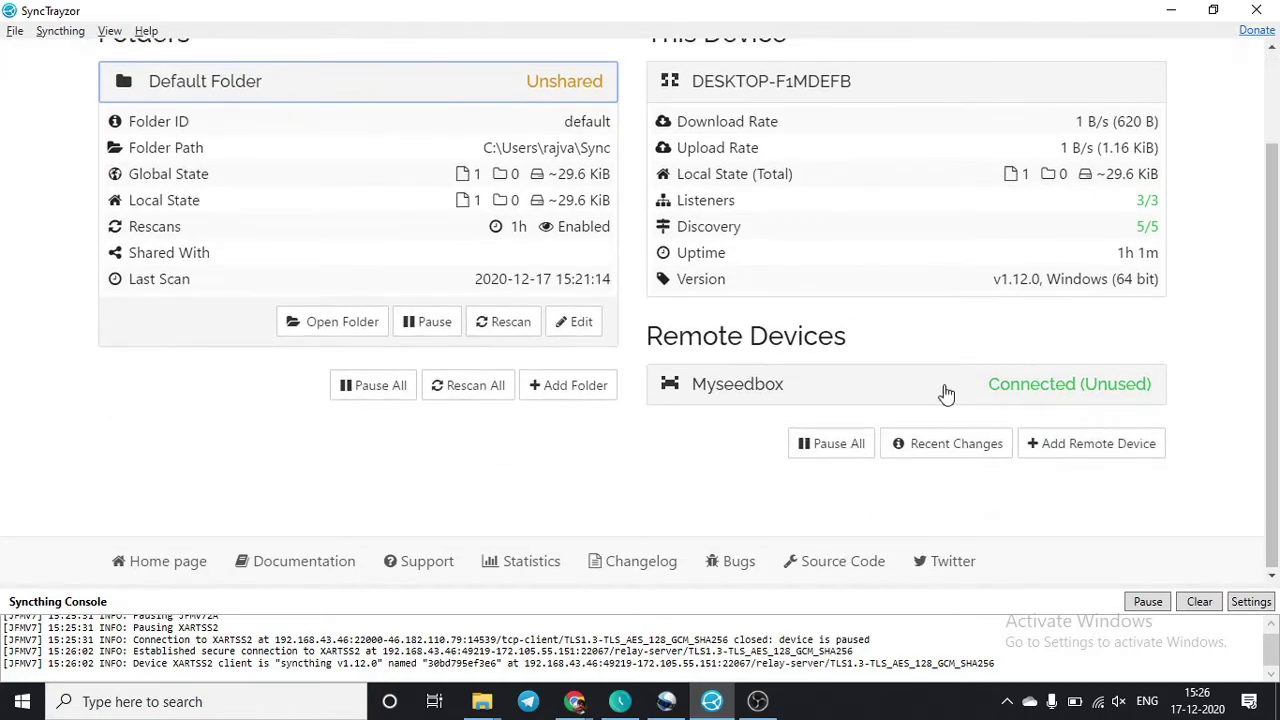
{"action": "left_click", "coordinate": [1066, 382]}
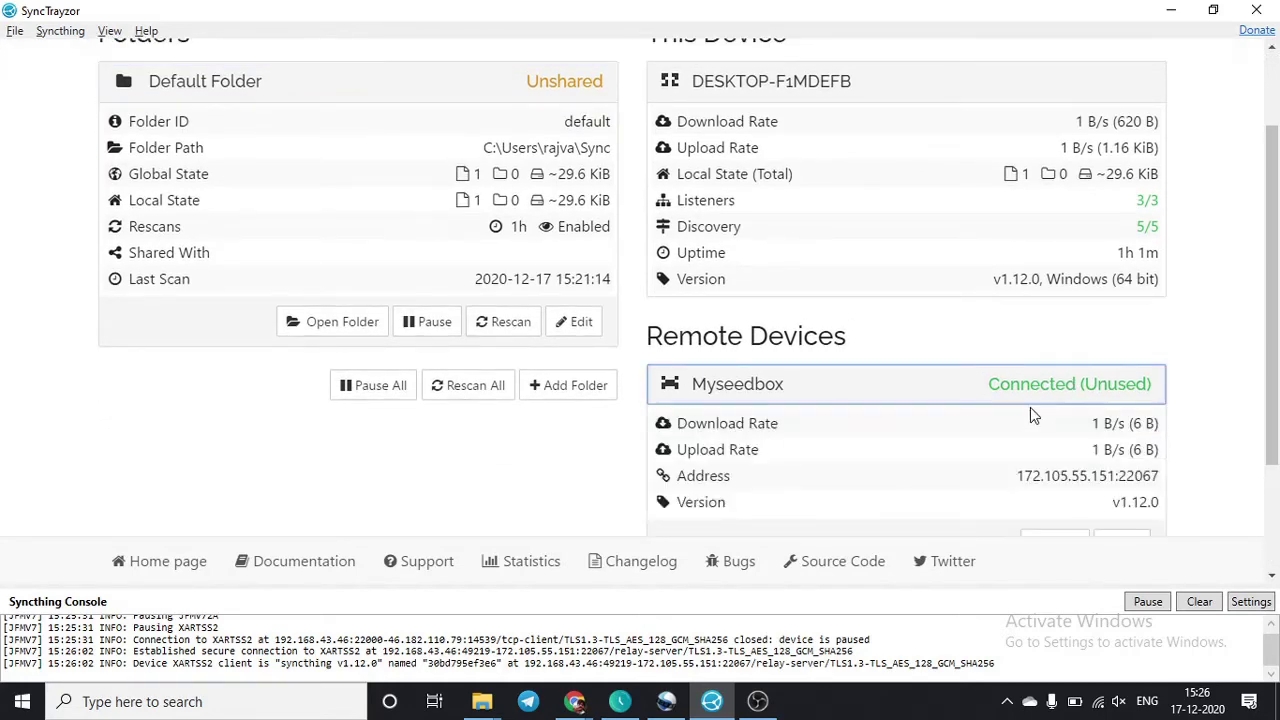
{"action": "left_click", "coordinate": [994, 392]}
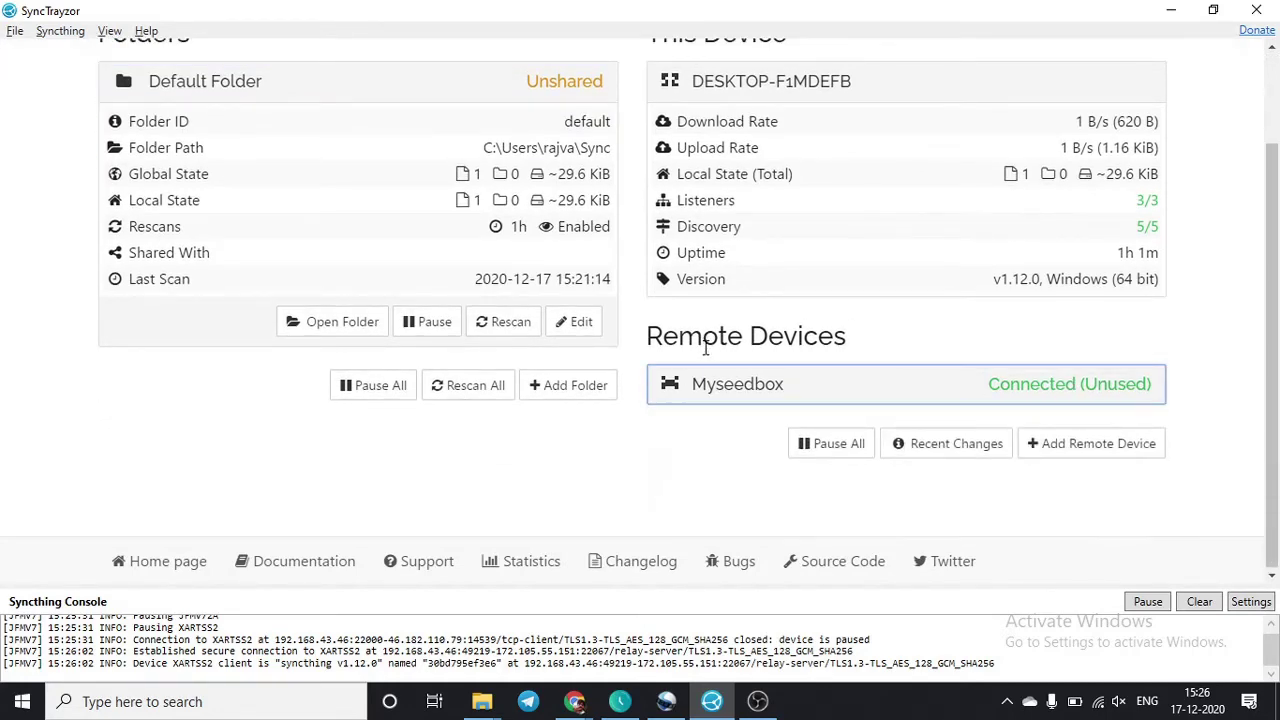
{"action": "key", "text": "alt+Tab"}
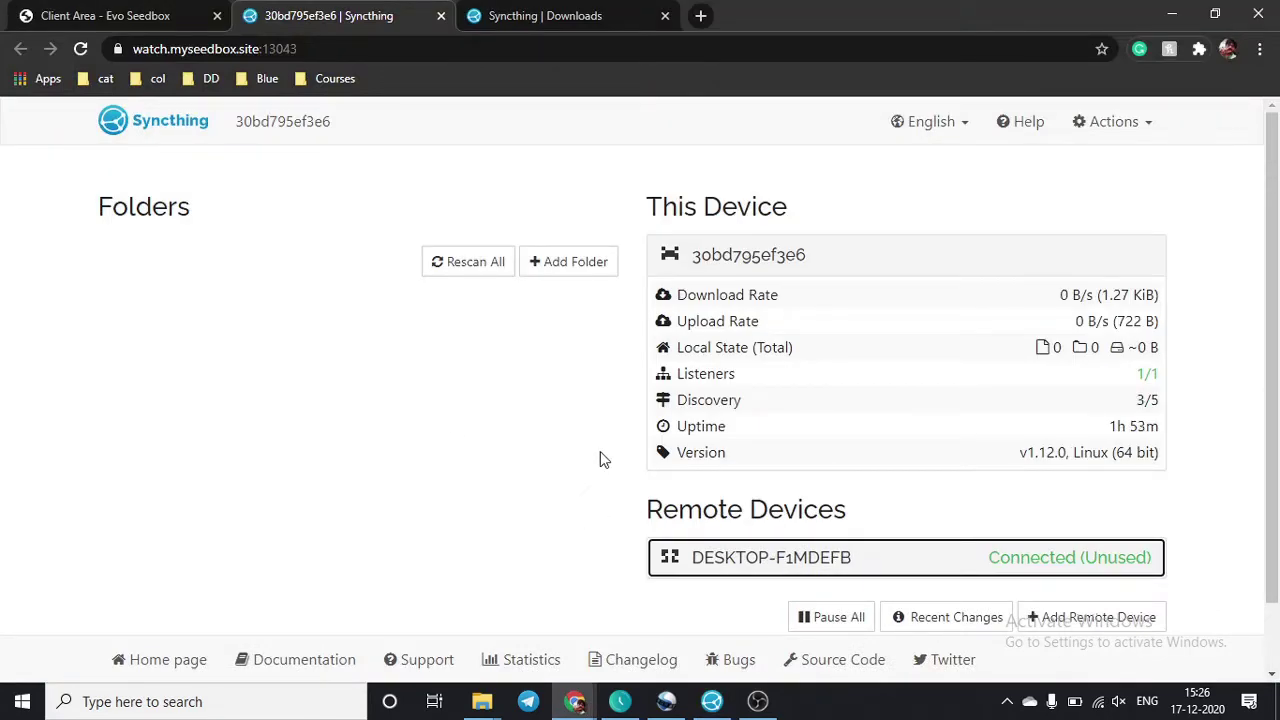
{"action": "key", "text": "alt+Tab"}
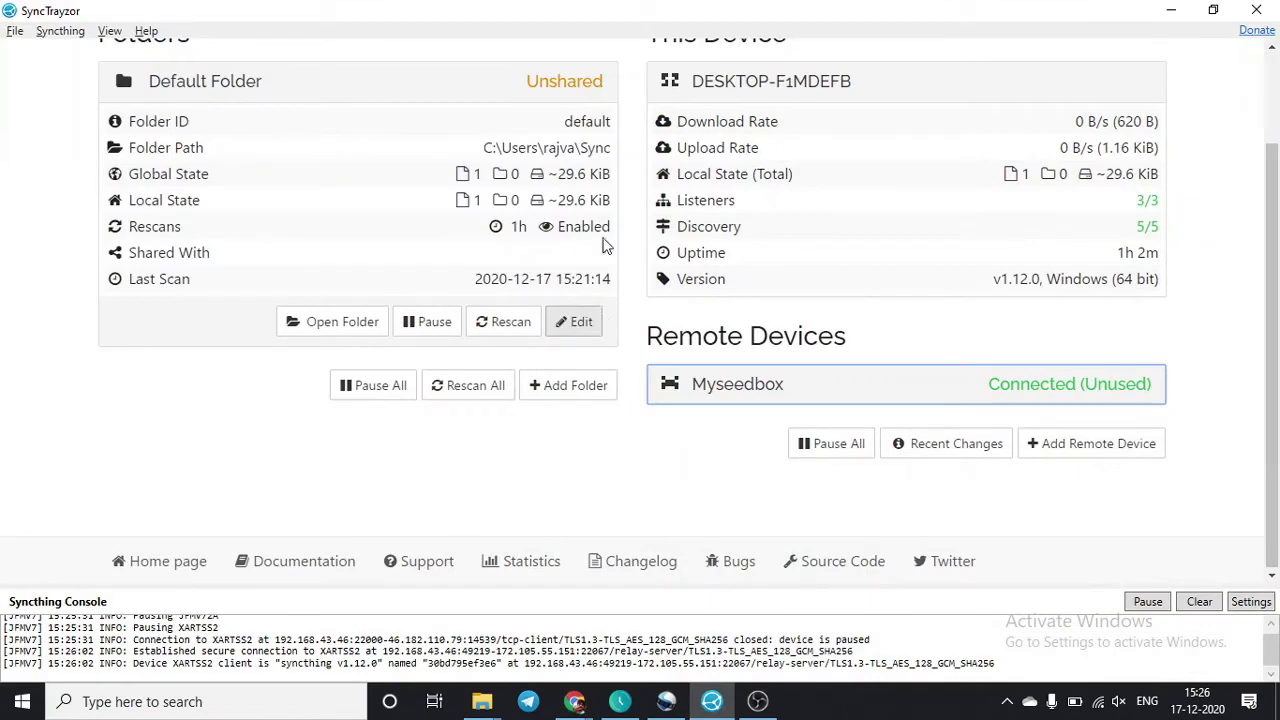
- Collapse Default Folder and compare with the seedbox page until Myseedbox shows Connected (Unused)
{"action": "left_click", "coordinate": [200, 90]}
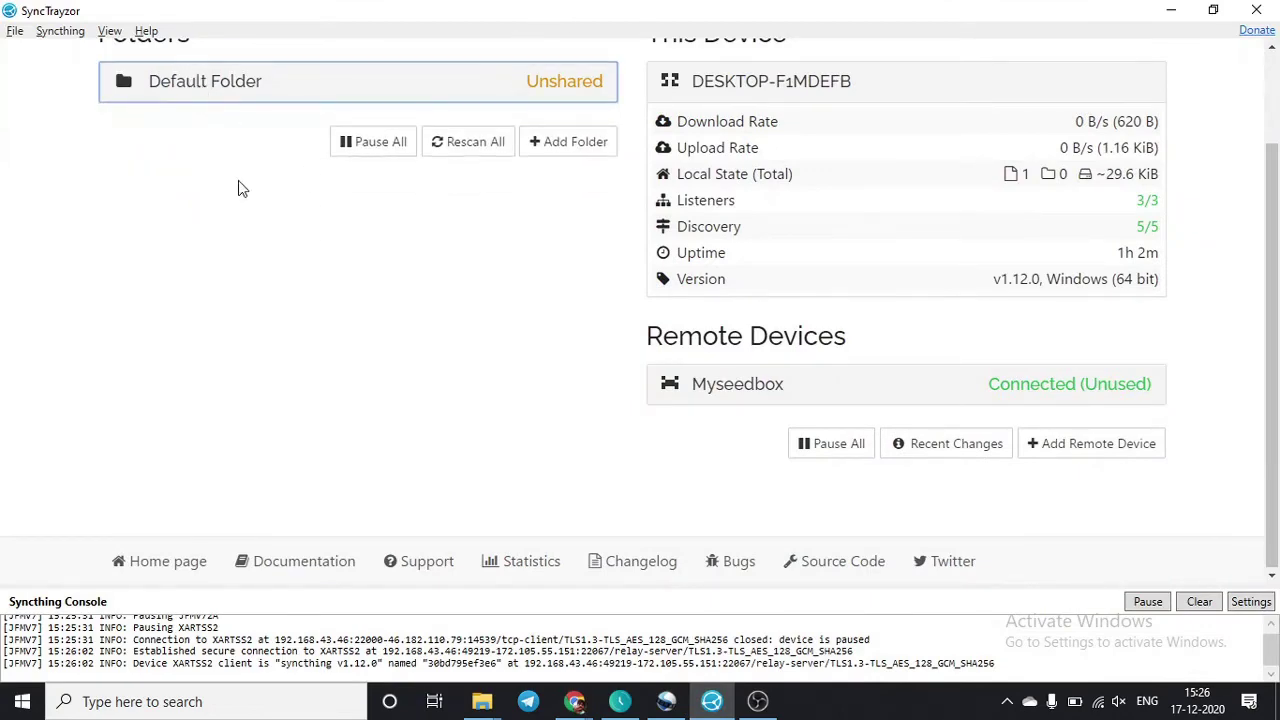
{"action": "scroll", "coordinate": [240, 190], "scroll_direction": "up", "scroll_amount": 2}
{"action": "key", "text": "alt+Tab"}
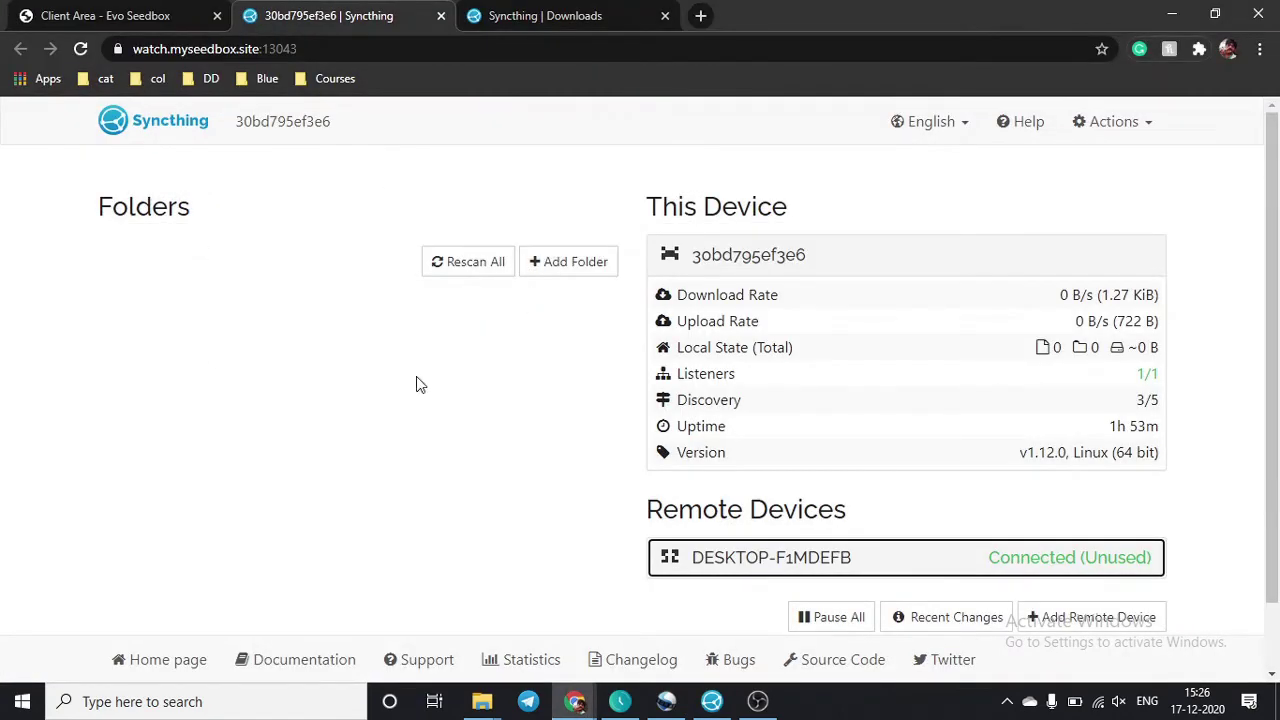
{"action": "key", "text": "alt+Tab"}
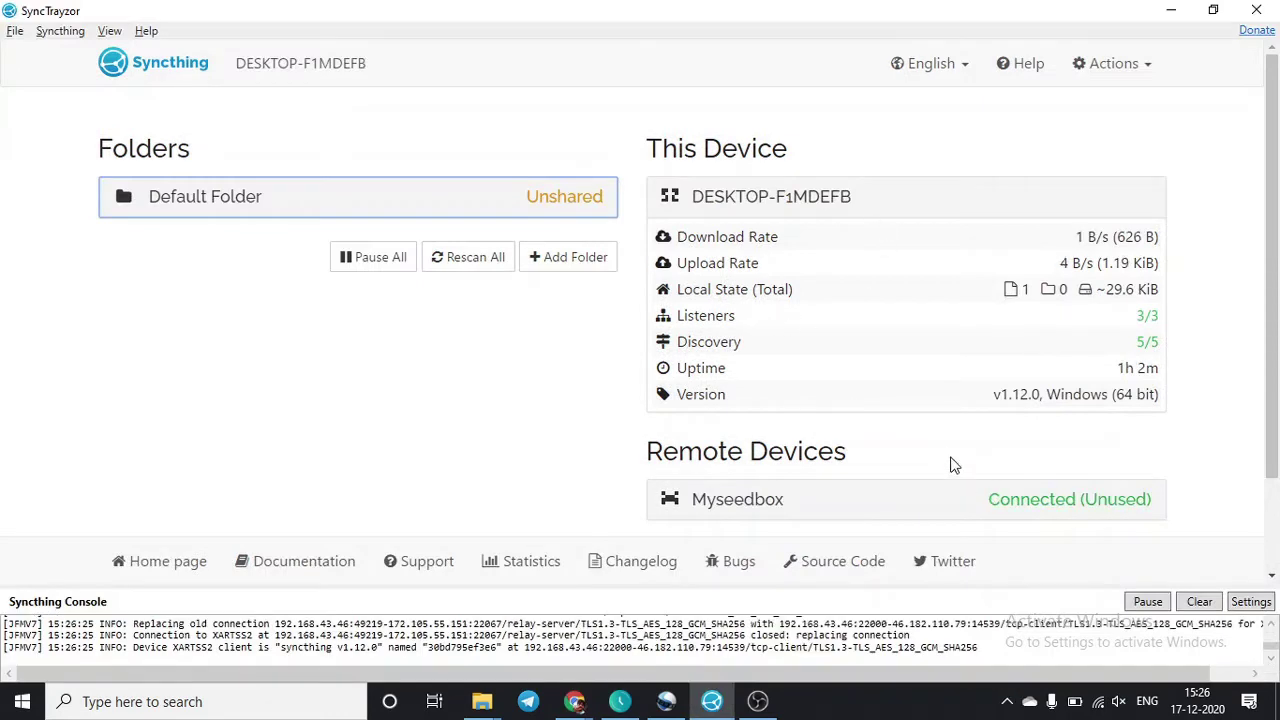
{"action": "scroll", "coordinate": [951, 463], "scroll_direction": "down", "scroll_amount": 2}
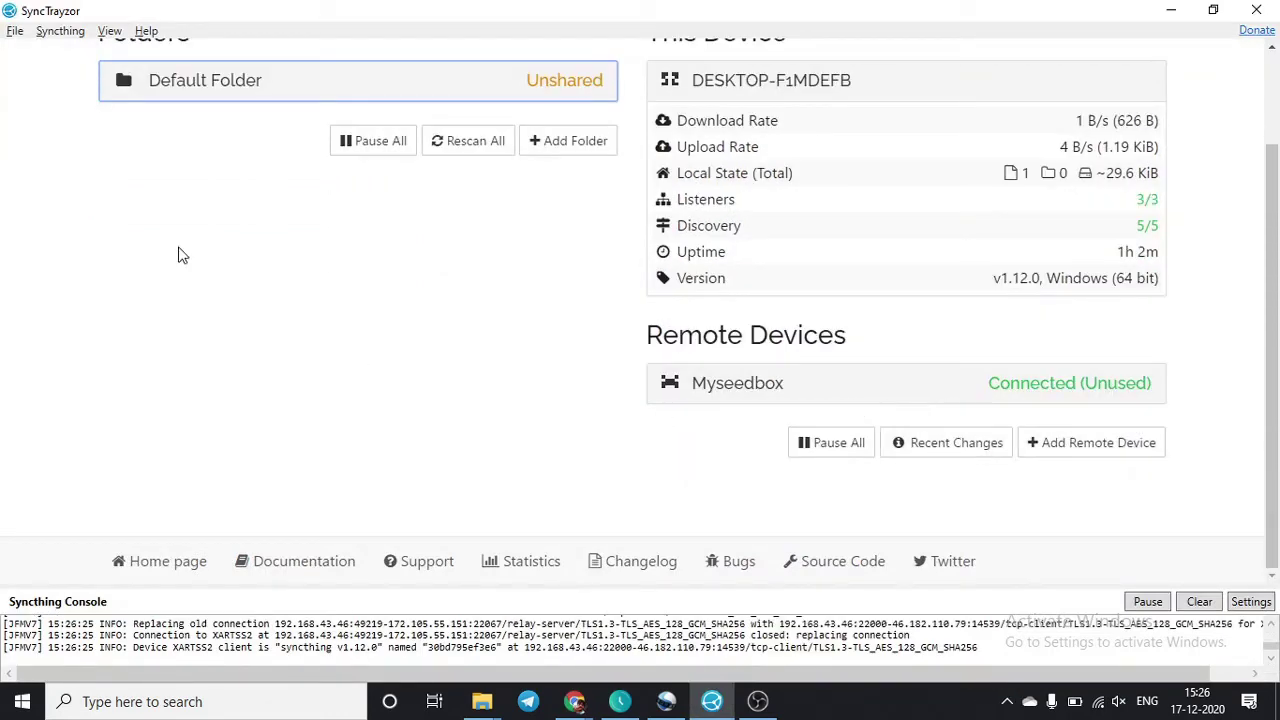
- Share Default Folder with Myseedbox from its Edit > Sharing settings
{"action": "left_click", "coordinate": [380, 96]}
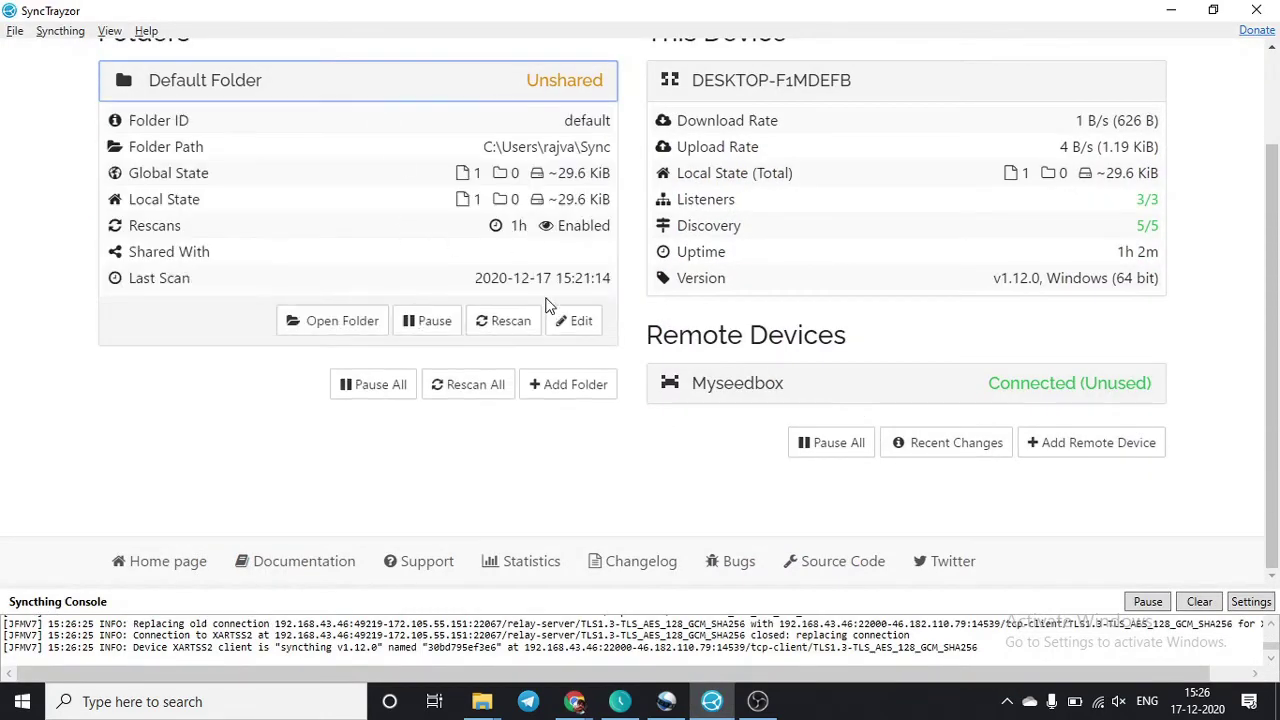
{"action": "left_click", "coordinate": [594, 321]}
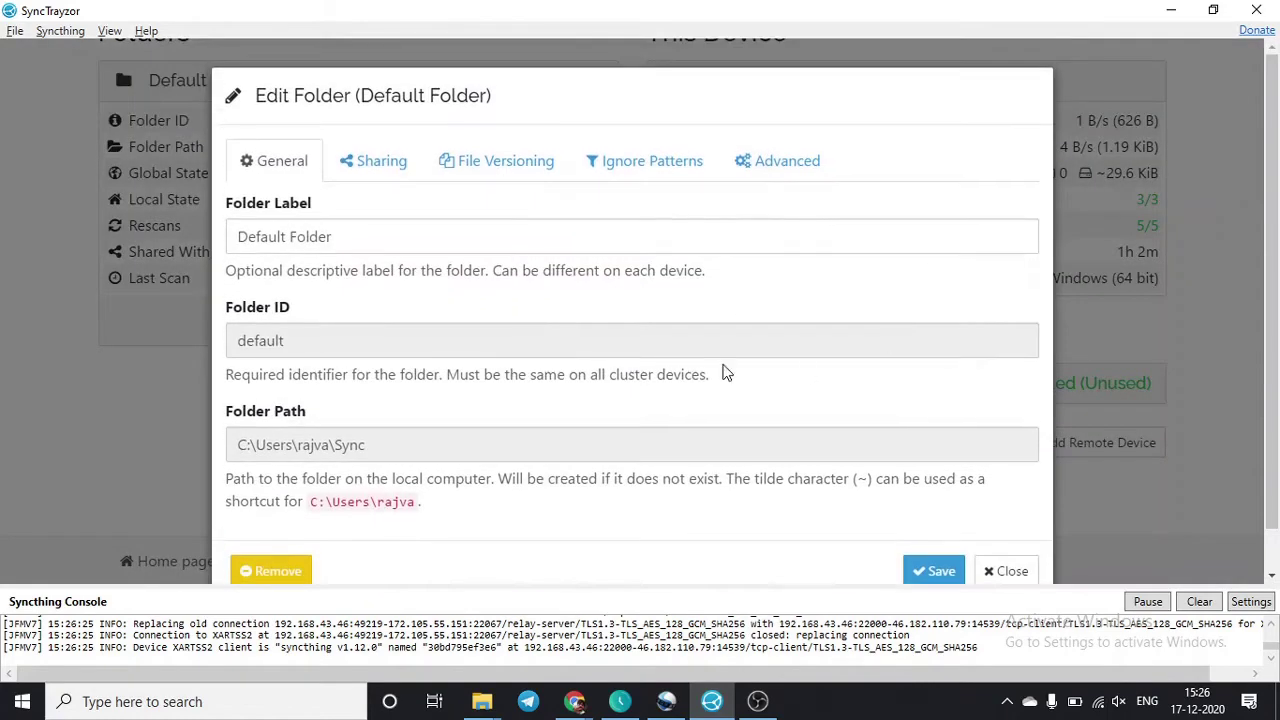
{"action": "left_click", "coordinate": [372, 156]}
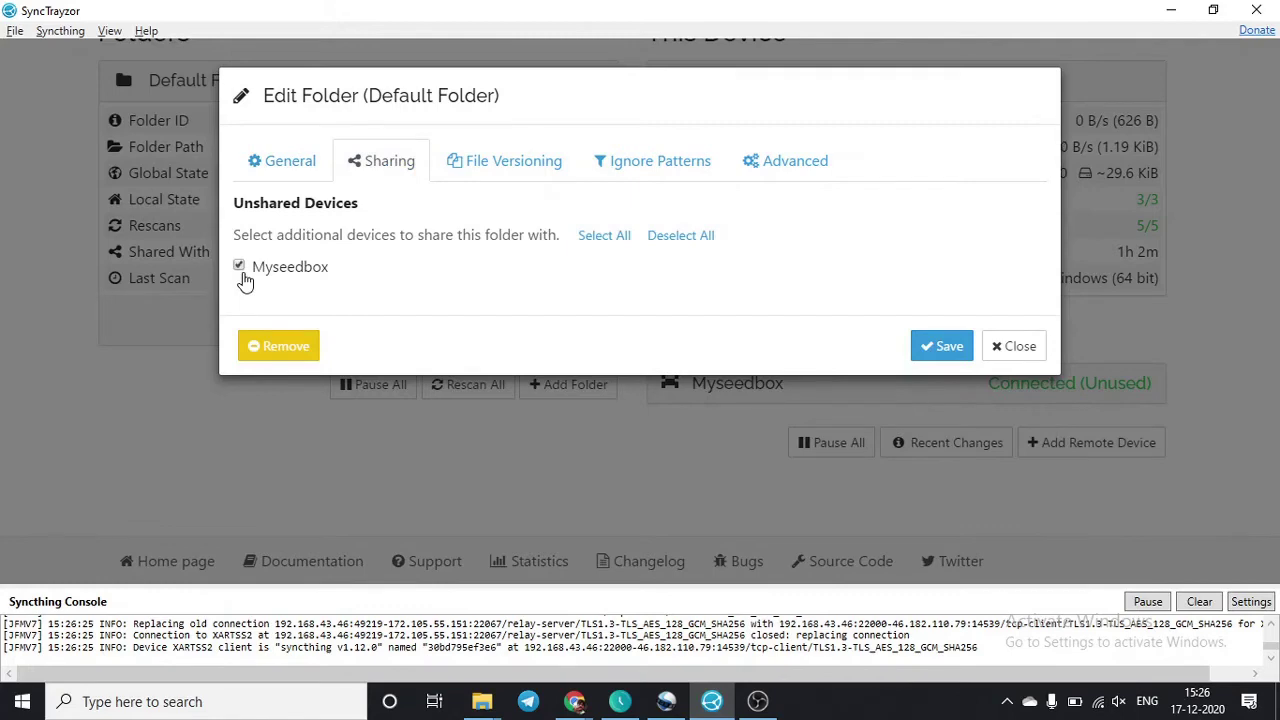
{"action": "left_click", "coordinate": [914, 352]}
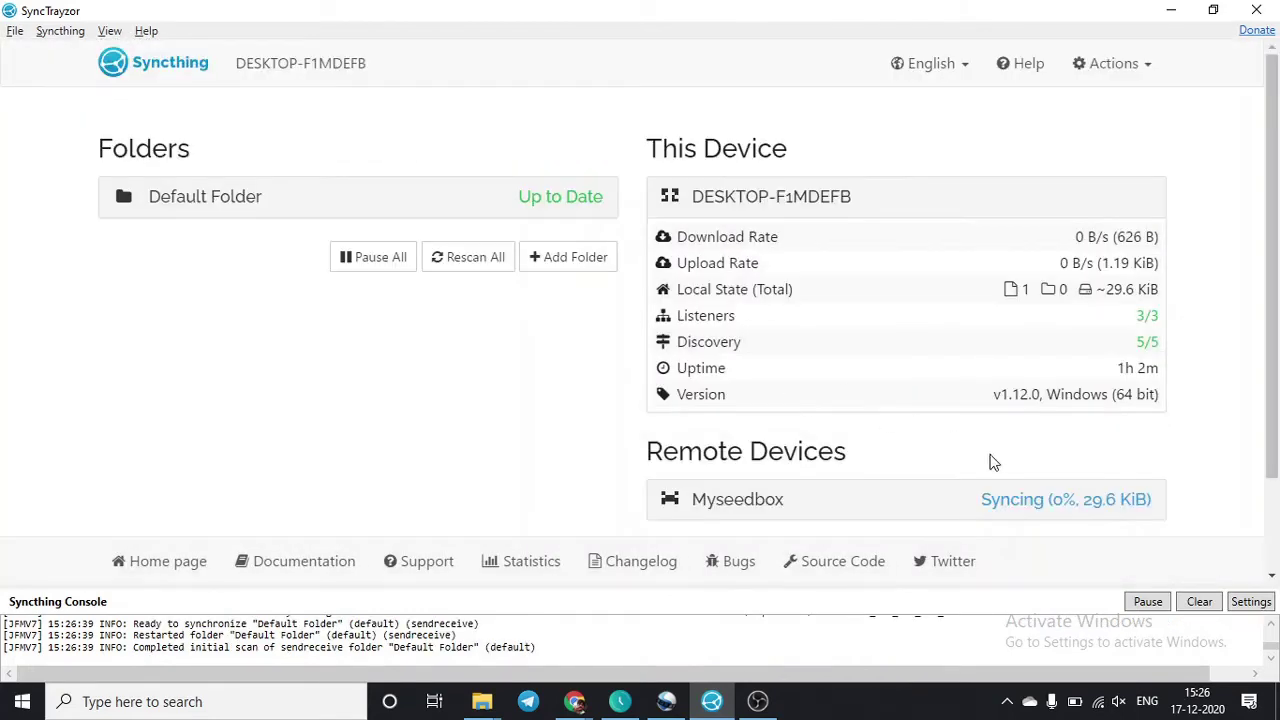
{"action": "scroll", "coordinate": [1060, 376], "scroll_direction": "down", "scroll_amount": 2}
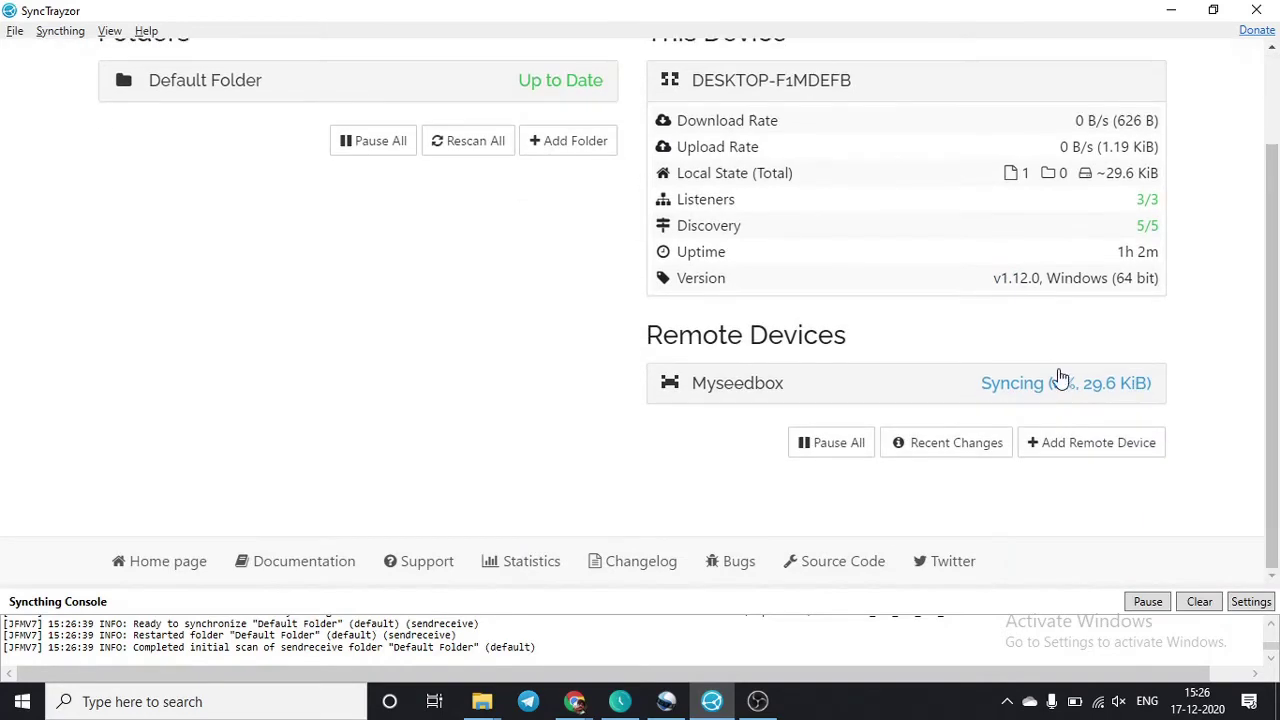
- Accept and save the shared Default Folder on the seedbox's Syncthing
{"action": "key", "text": "alt+Tab"}
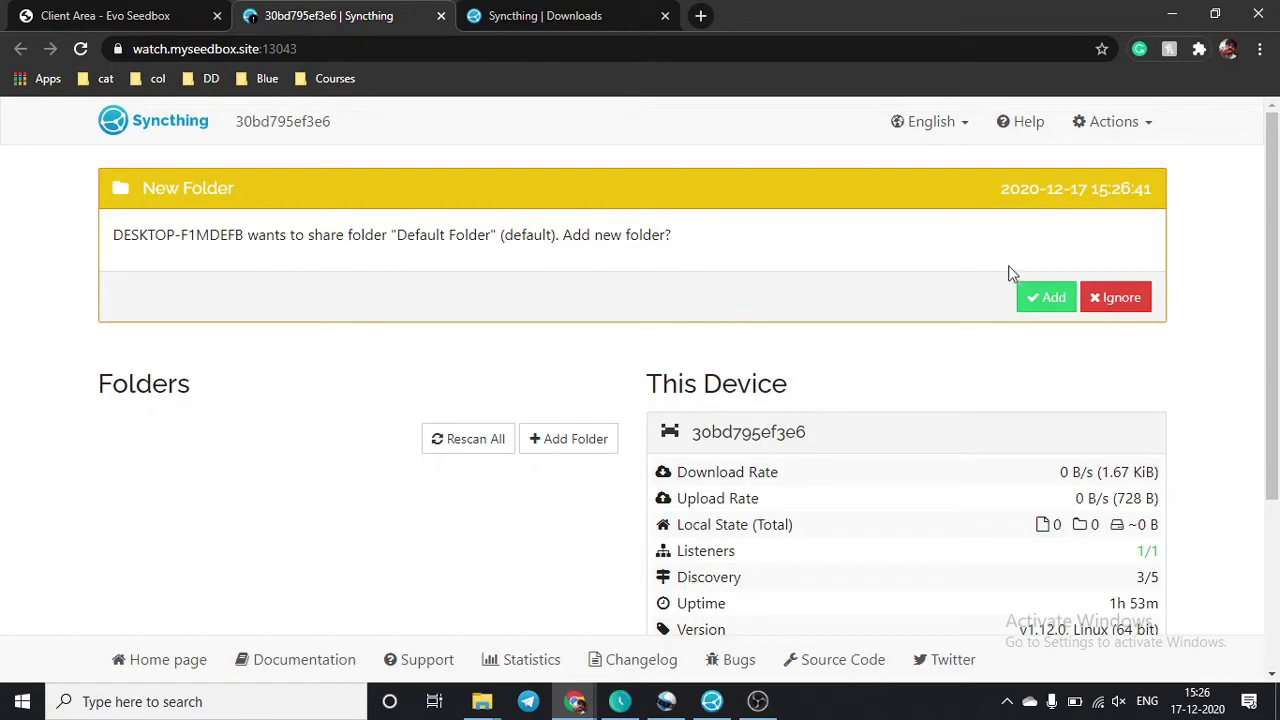
{"action": "left_click", "coordinate": [1047, 296]}
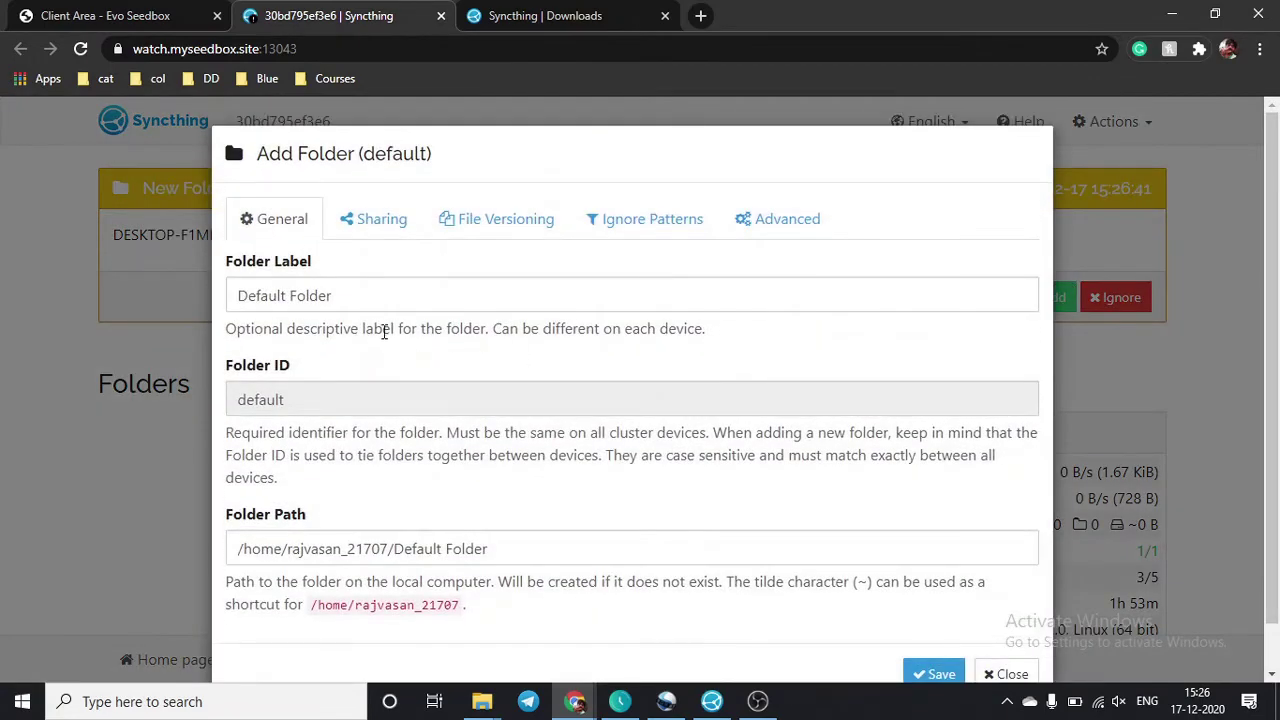
{"action": "scroll", "coordinate": [374, 295], "scroll_direction": "down", "scroll_amount": 1}
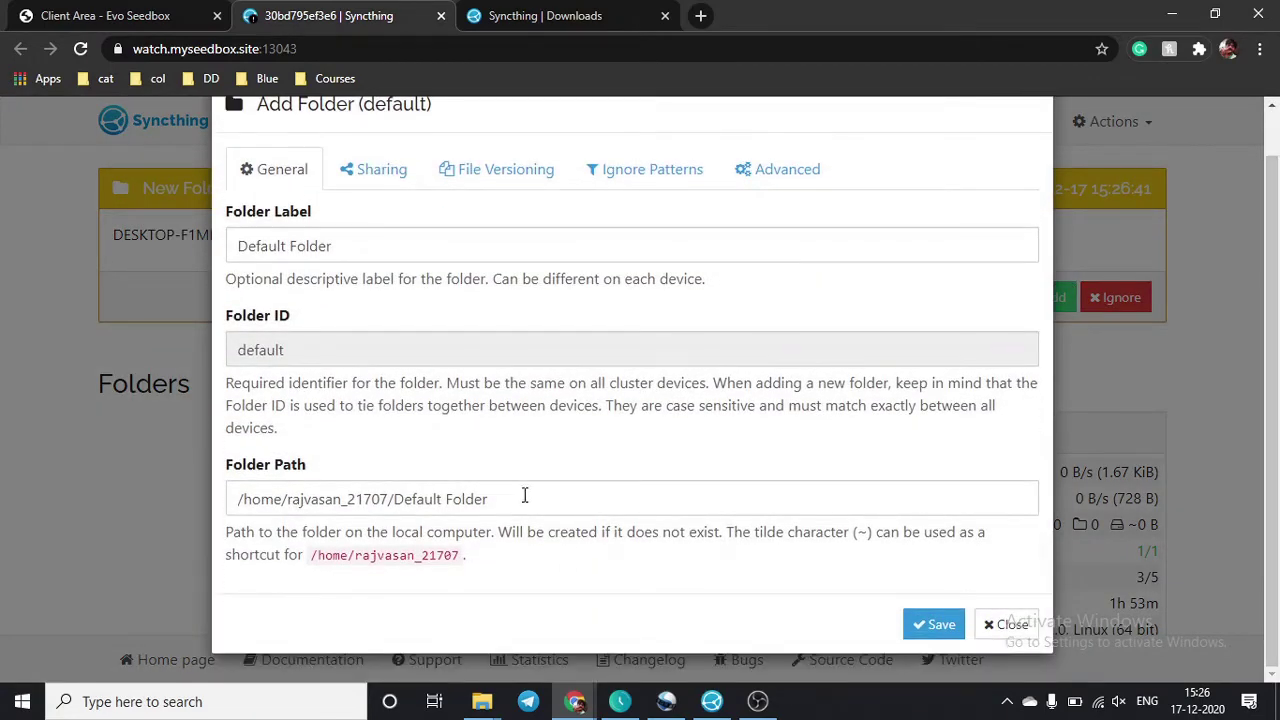
{"action": "scroll", "coordinate": [445, 334], "scroll_direction": "up", "scroll_amount": 1}
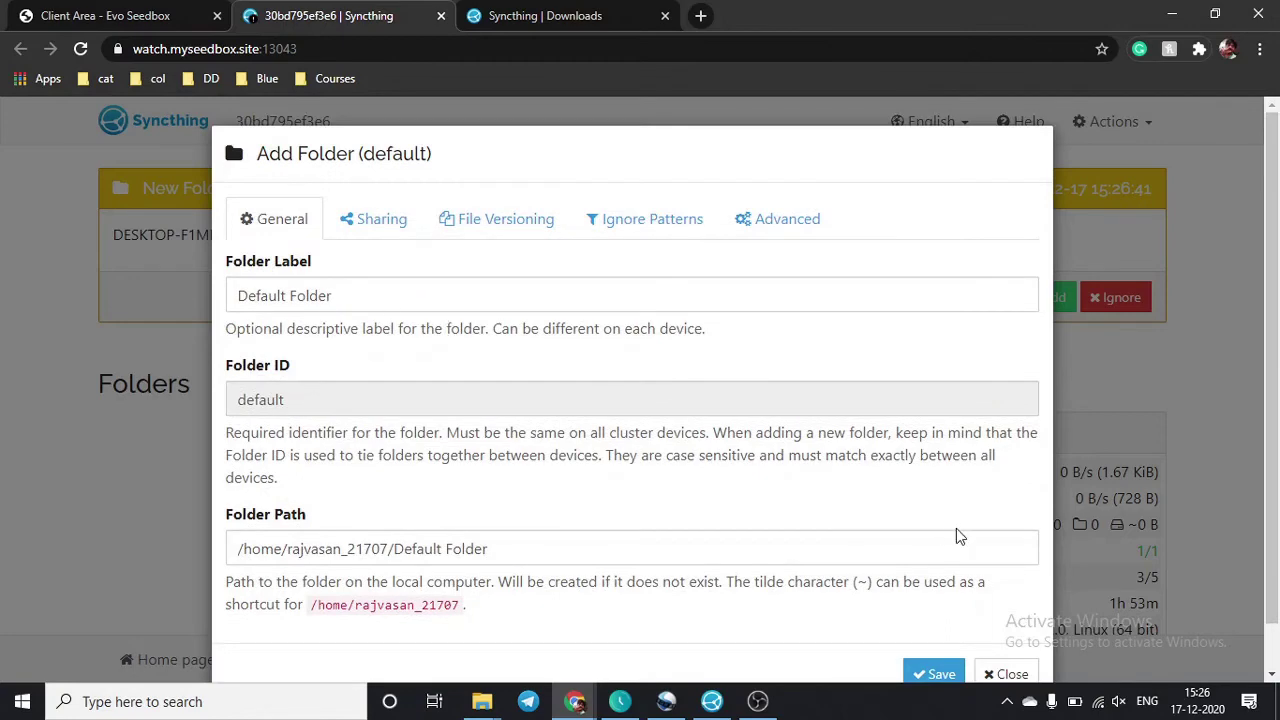
{"action": "scroll", "coordinate": [950, 536], "scroll_direction": "down", "scroll_amount": 1}
{"action": "left_click", "coordinate": [925, 630]}
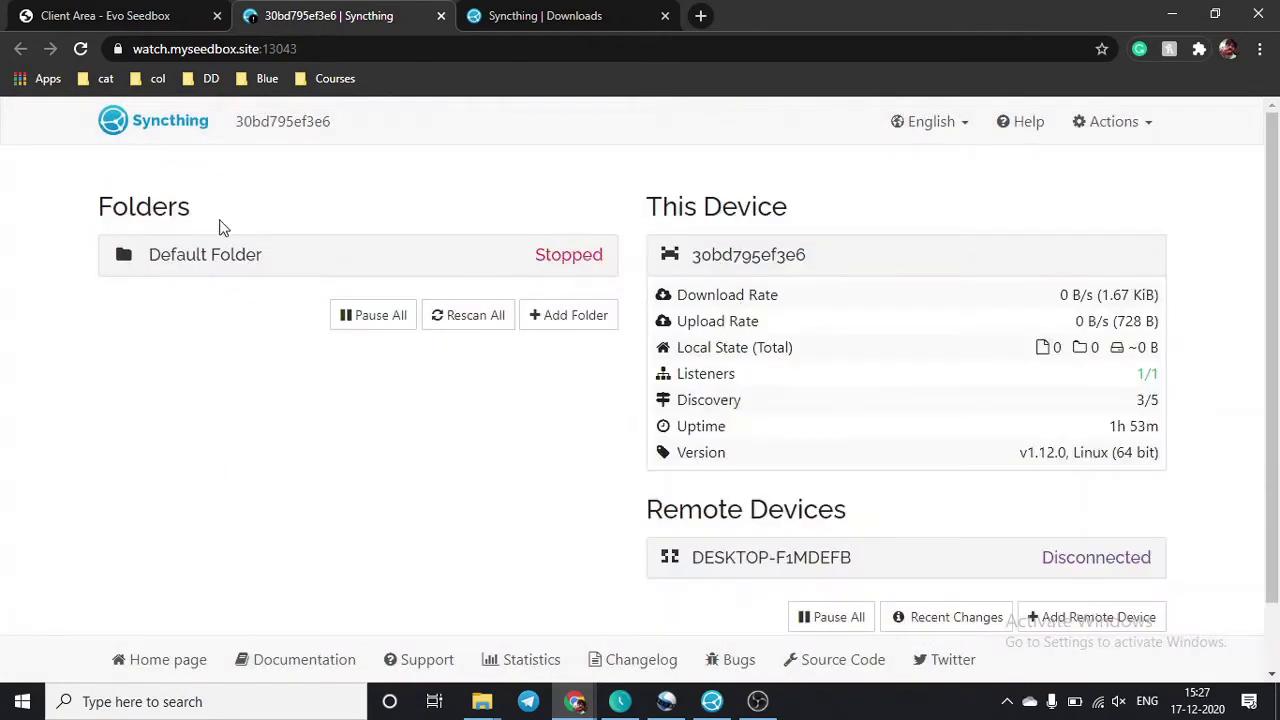
- Check the seedbox Default Folder's details, showing Stopped with a folder path missing error
{"action": "left_click", "coordinate": [423, 256]}
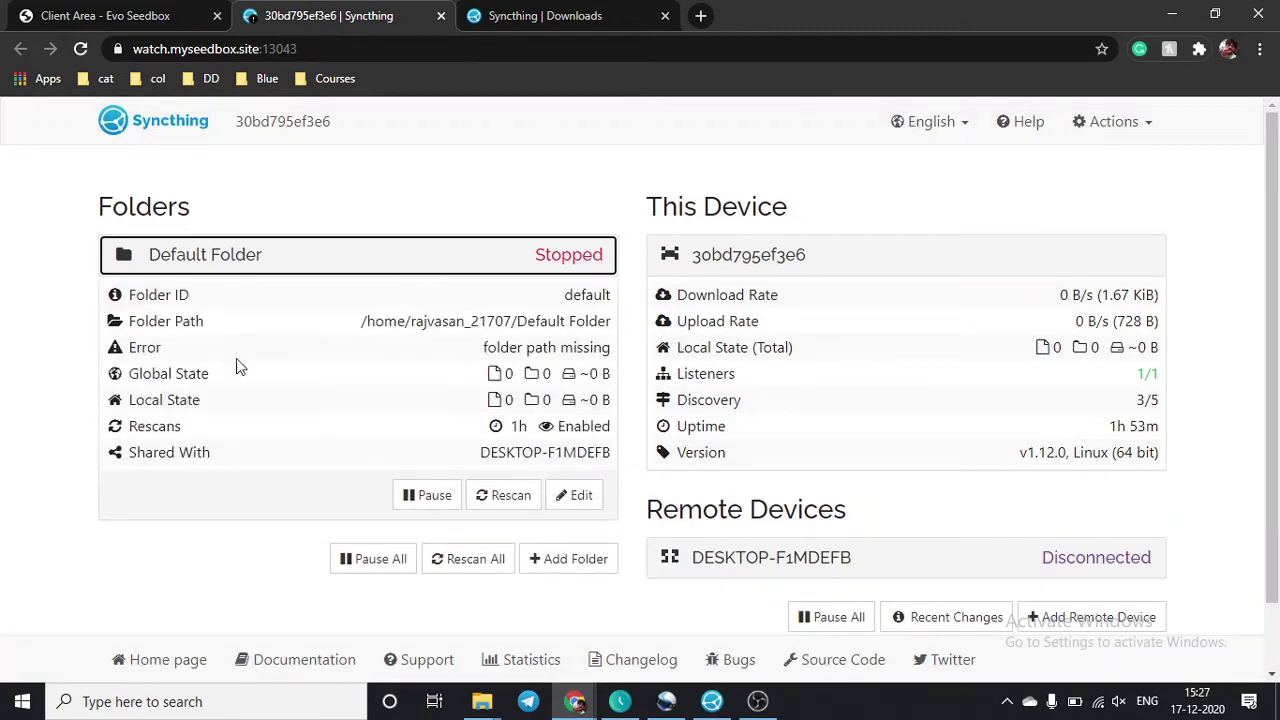
{"action": "left_click_drag", "start_coordinate": [506, 321], "coordinate": [388, 321]}
{"action": "key", "text": "alt+Tab"}
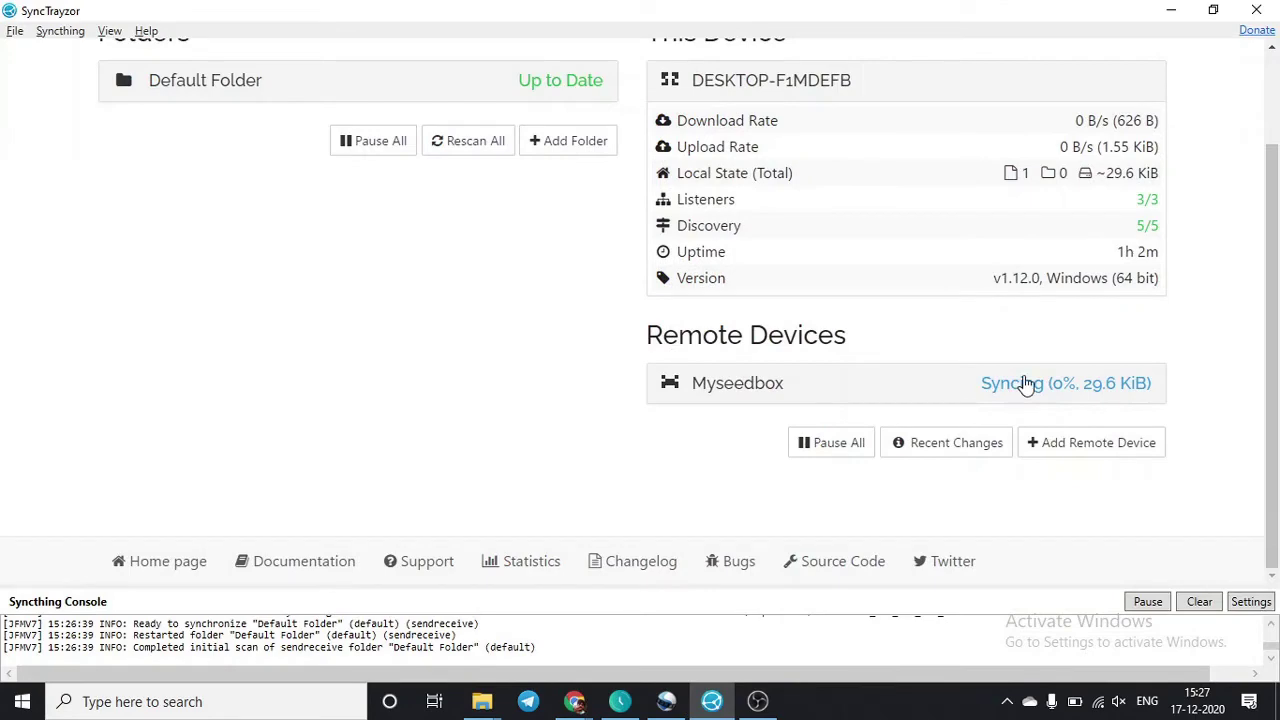
- Confirm seedbox folder xnrrw-r4dwz is shared with DESKTOP-F1MDEFB and save its sharing settings
{"action": "scroll", "coordinate": [512, 288], "scroll_direction": "up", "scroll_amount": 2}
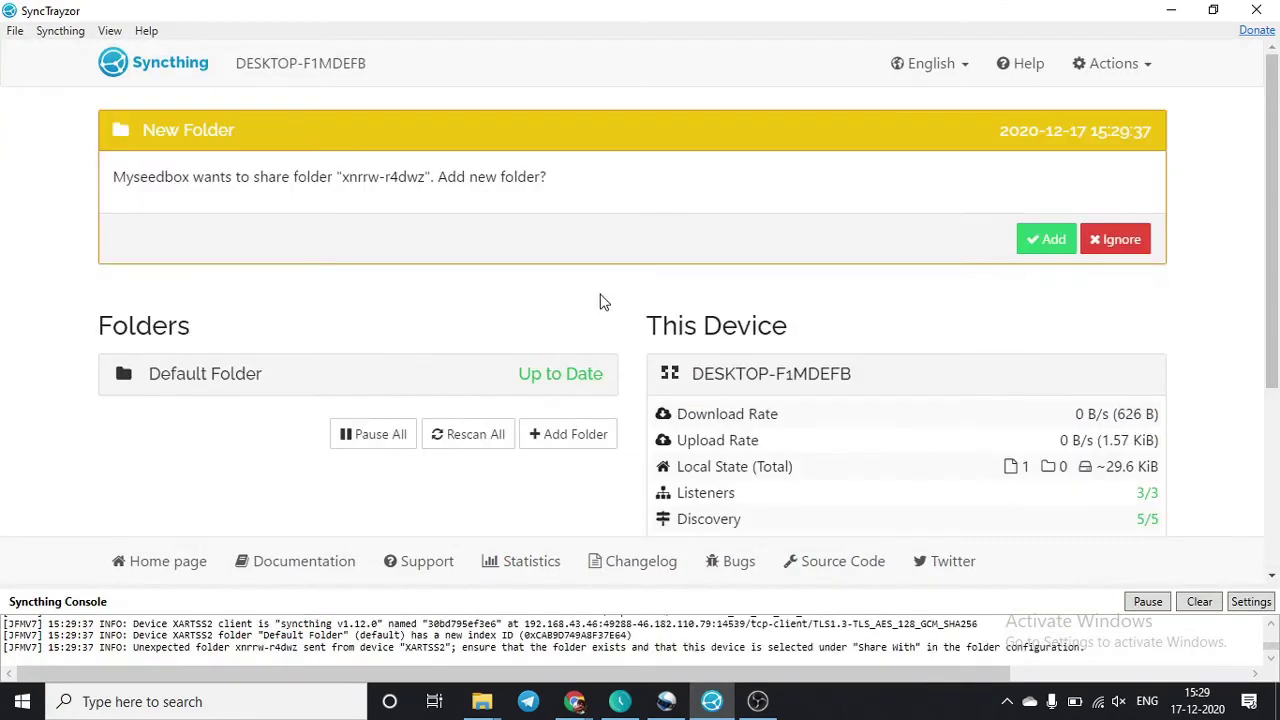
{"action": "key", "text": "alt+Tab"}
{"action": "left_click", "coordinate": [348, 303]}
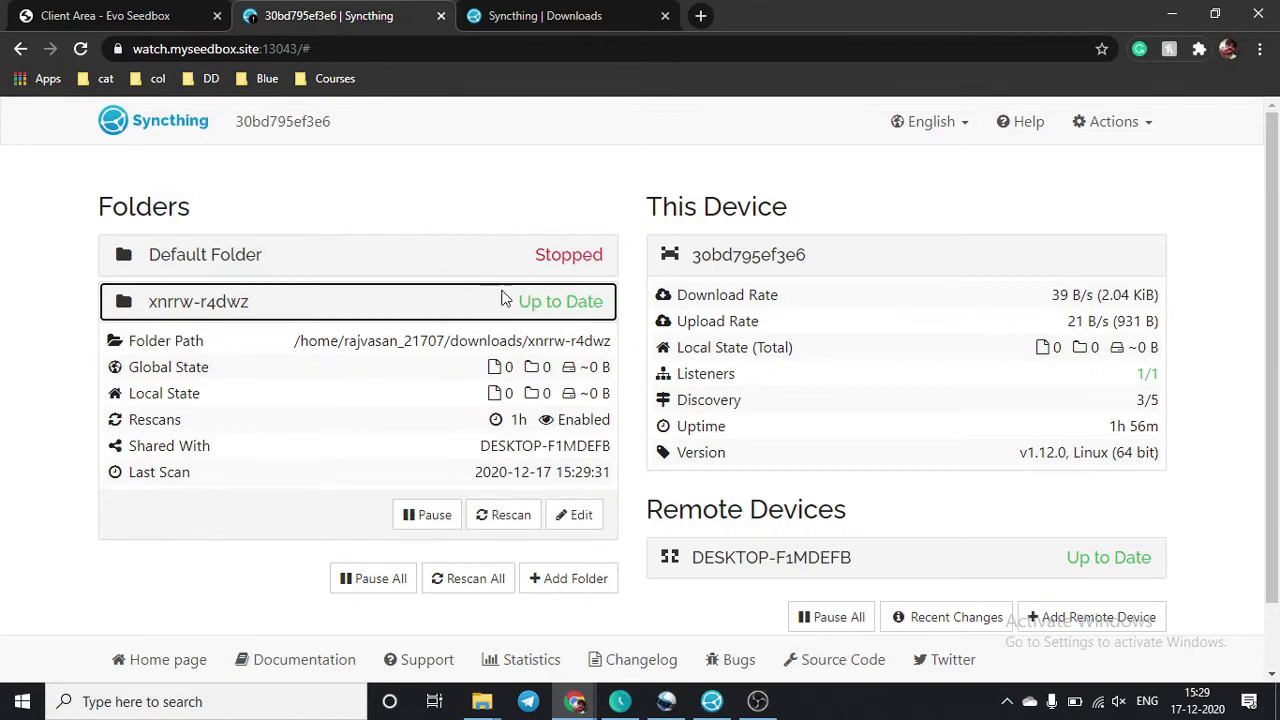
{"action": "left_click", "coordinate": [562, 516]}
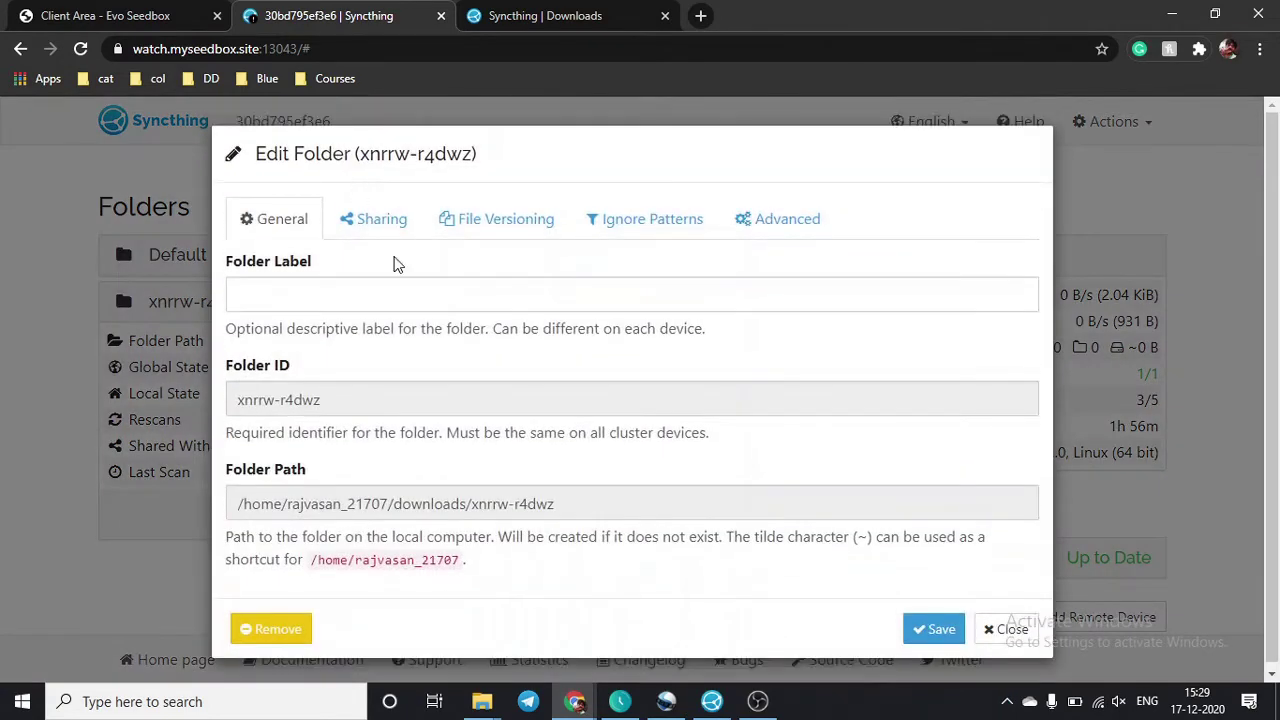
{"action": "left_click", "coordinate": [393, 236]}
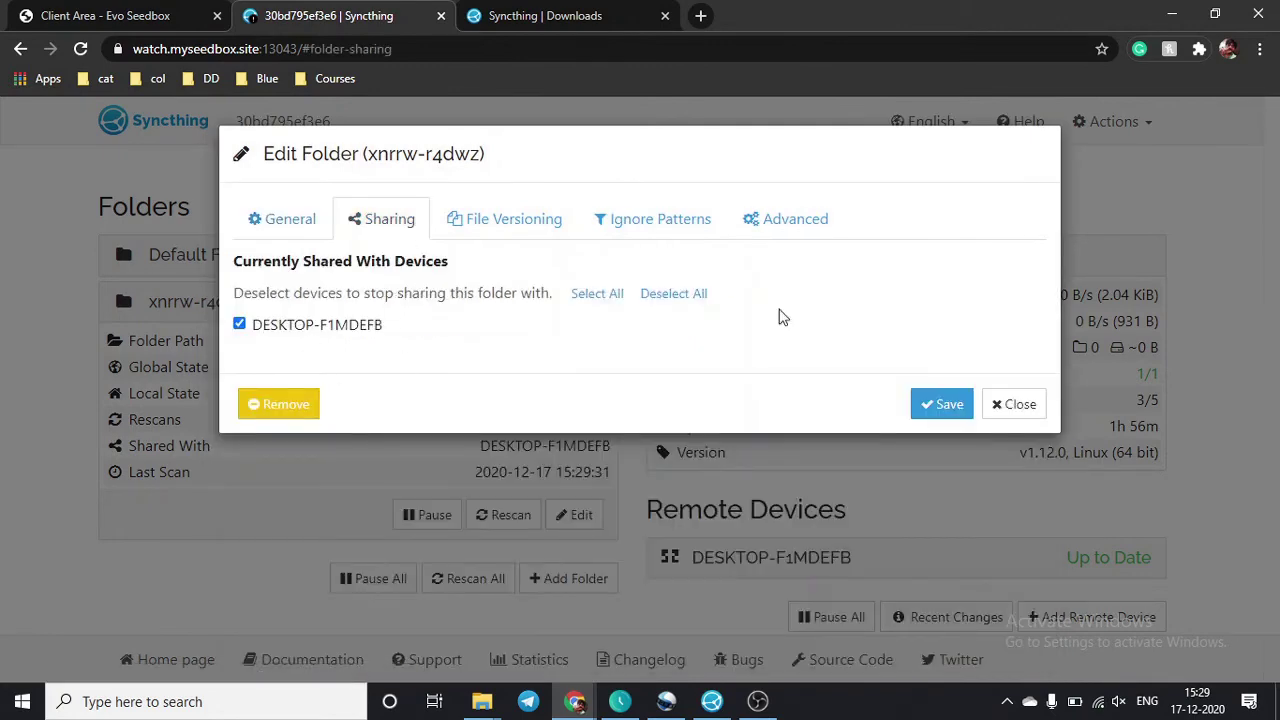
{"action": "left_click", "coordinate": [957, 404]}
{"action": "key", "text": "alt+Tab"}
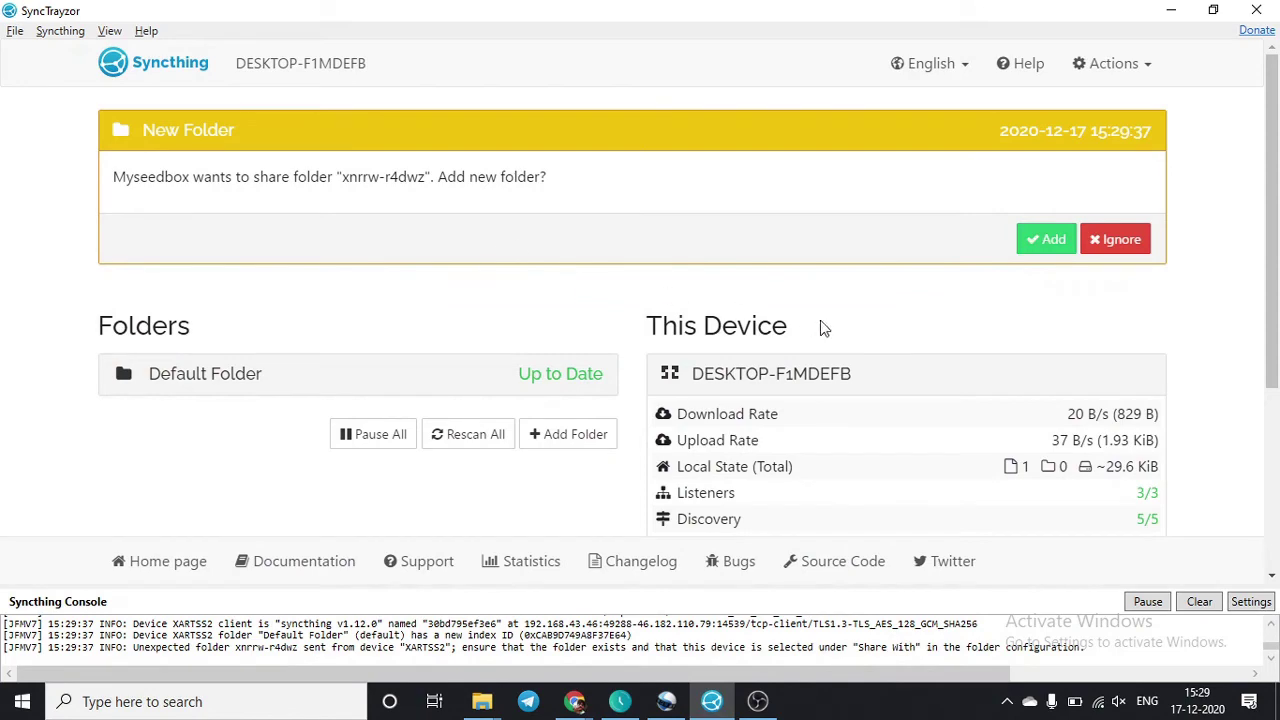
- Accept Myseedbox's xnrrw-r4dwz folder offer in SyncTrayzor and save it locally
{"action": "left_click", "coordinate": [1043, 239]}
{"action": "scroll", "coordinate": [631, 324], "scroll_direction": "down", "scroll_amount": 2}
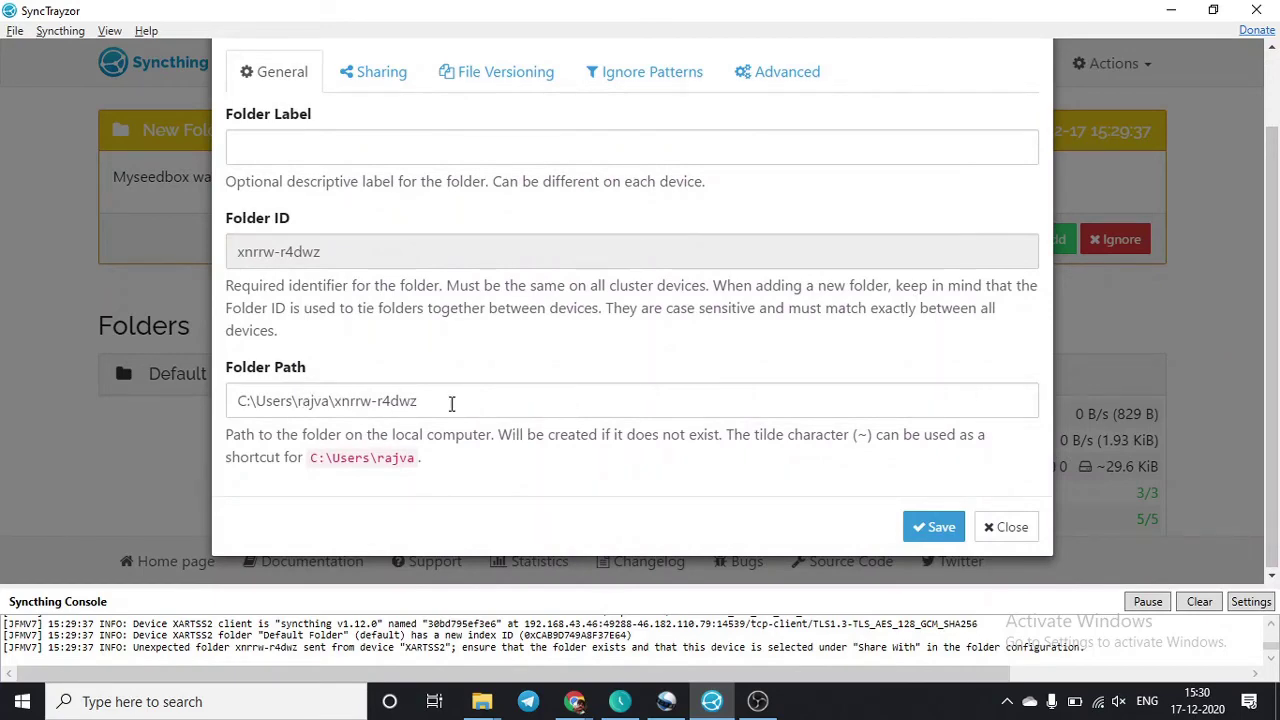
{"action": "left_click", "coordinate": [934, 527]}
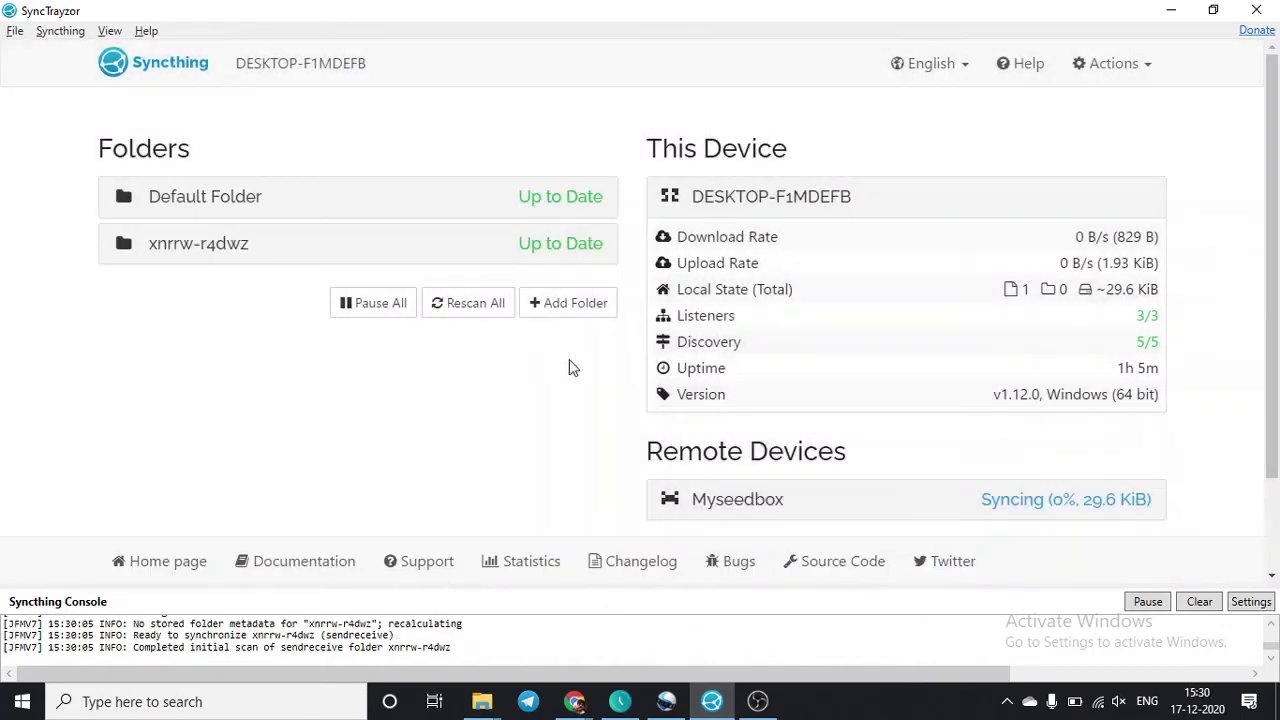
{"action": "left_click", "coordinate": [437, 262]}
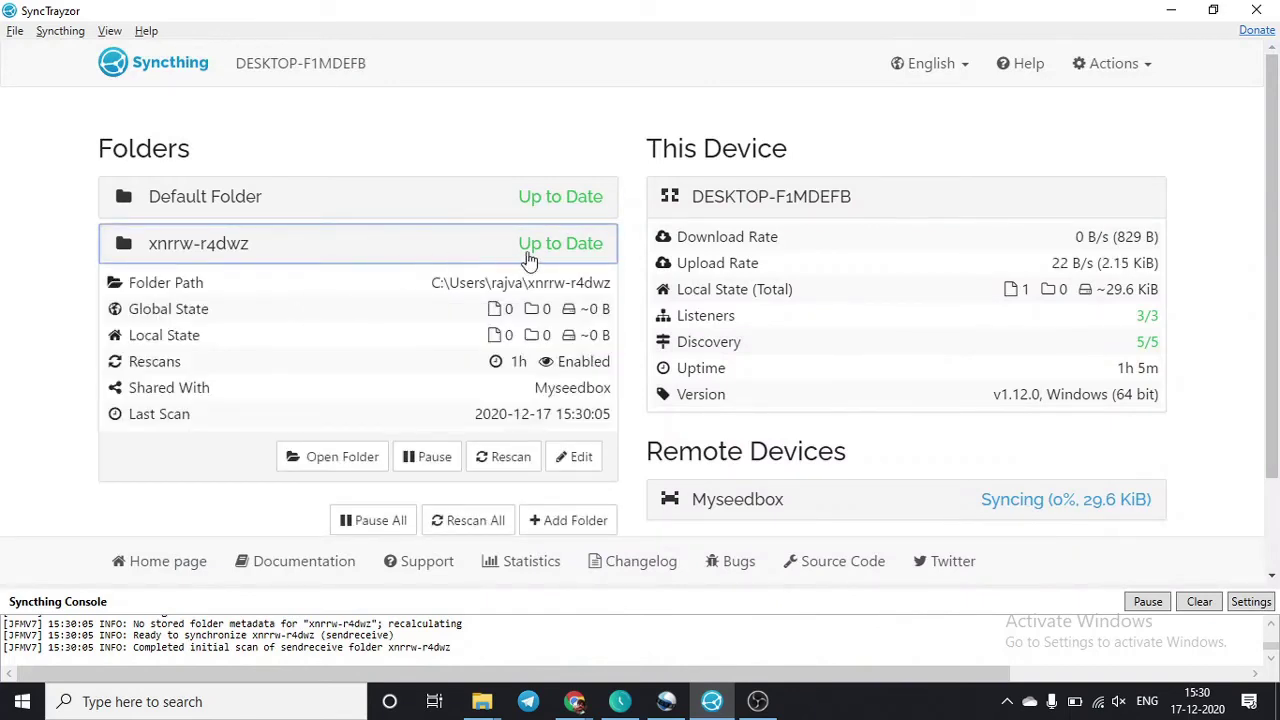
{"action": "left_click", "coordinate": [320, 466]}
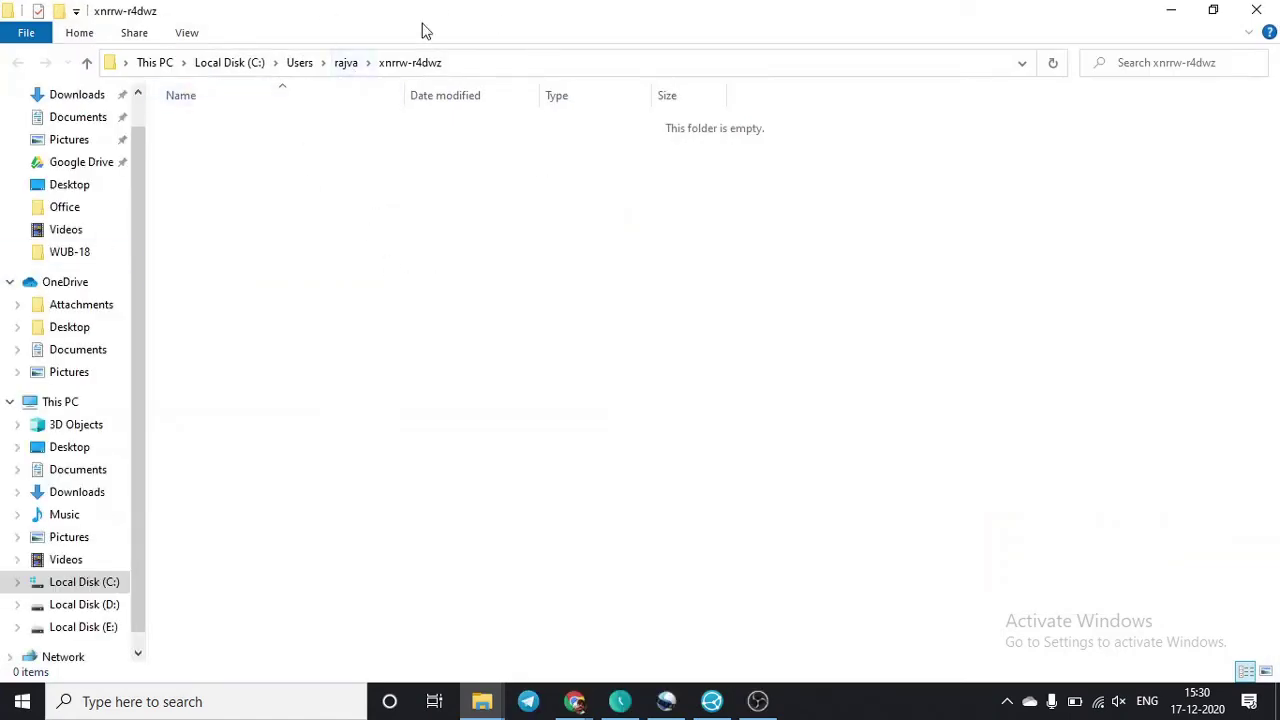
{"action": "right_click", "coordinate": [88, 374]}
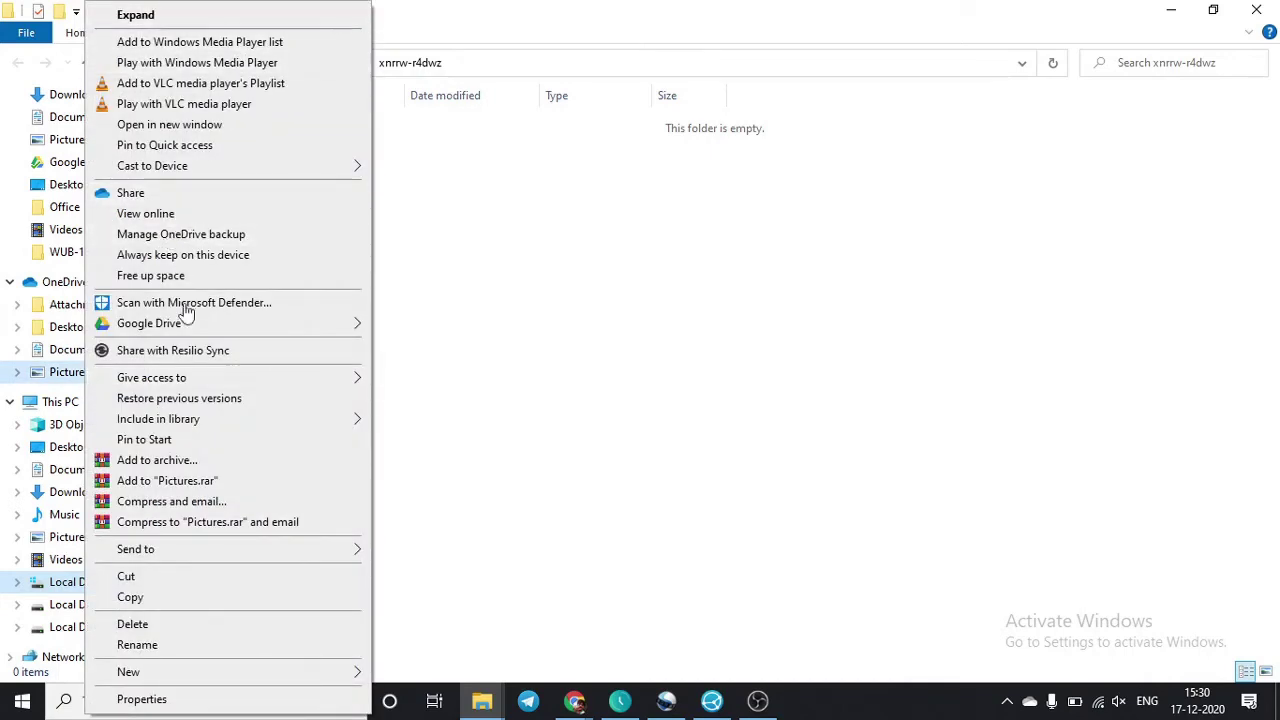
{"action": "left_click", "coordinate": [217, 18]}
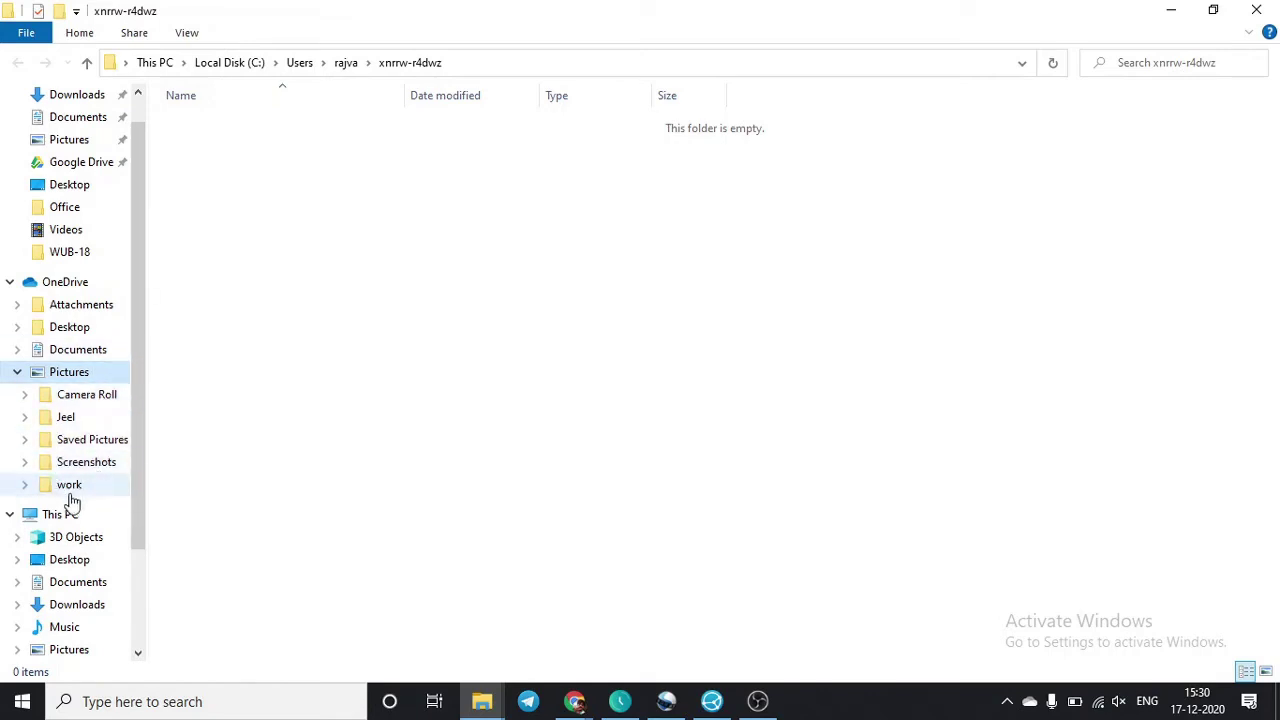
{"action": "left_click", "coordinate": [70, 492]}
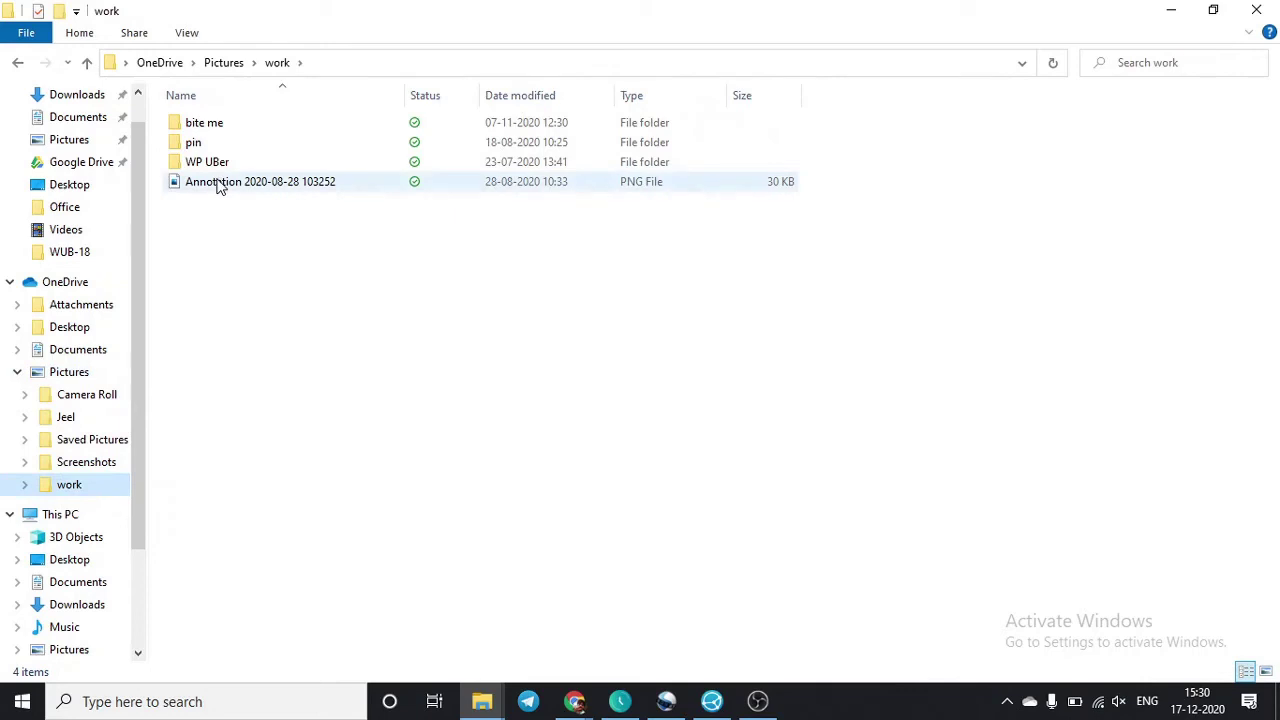
{"action": "left_click", "coordinate": [219, 187]}
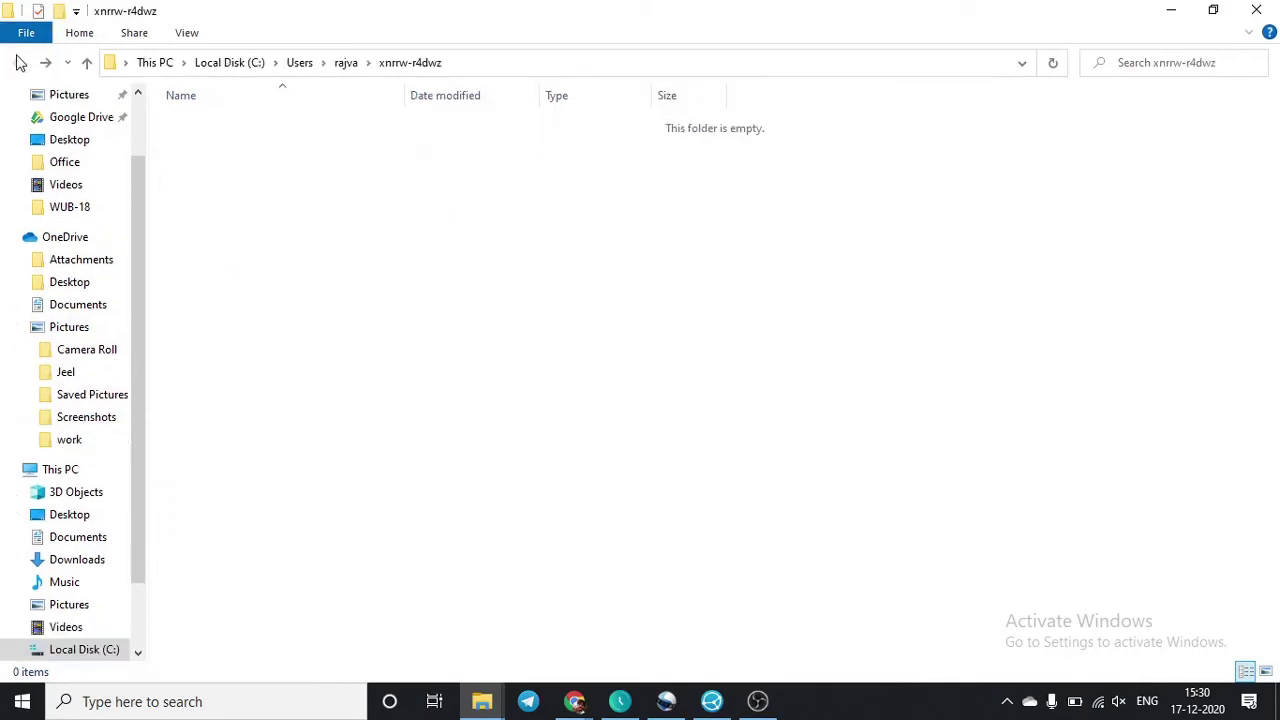
{"action": "key", "text": "ctrl+v"}
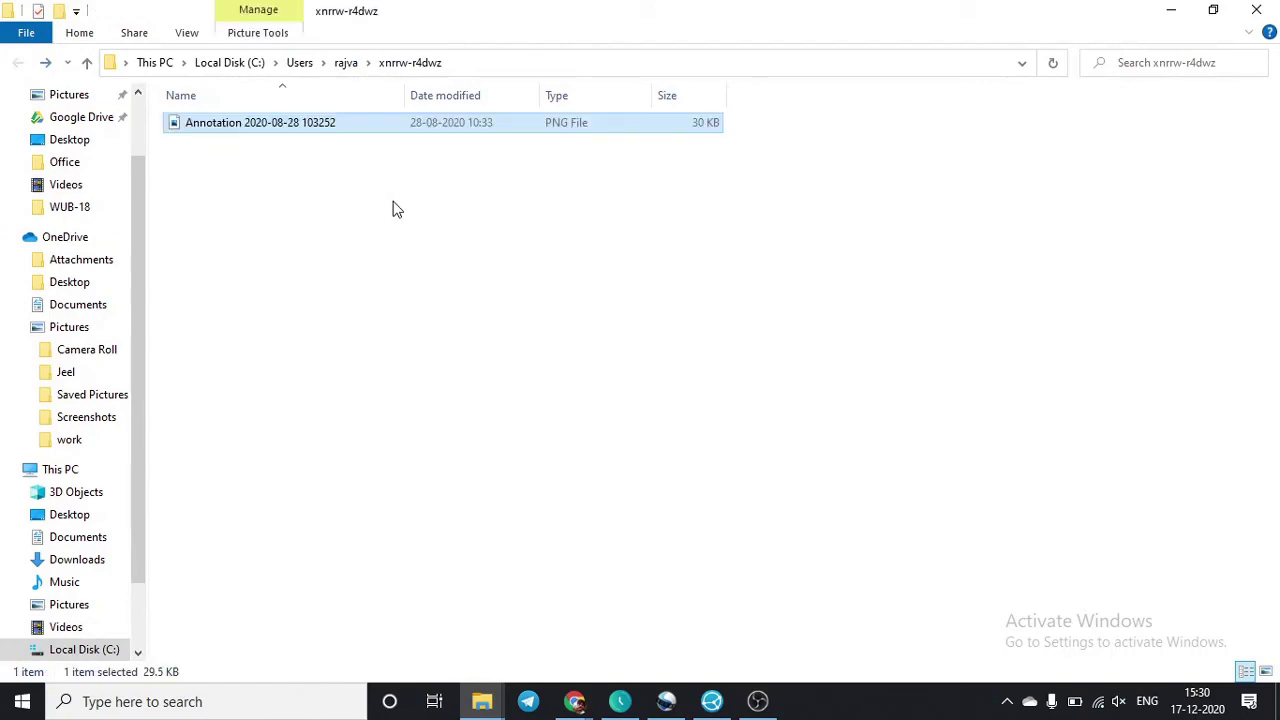
{"action": "left_click", "coordinate": [612, 251]}
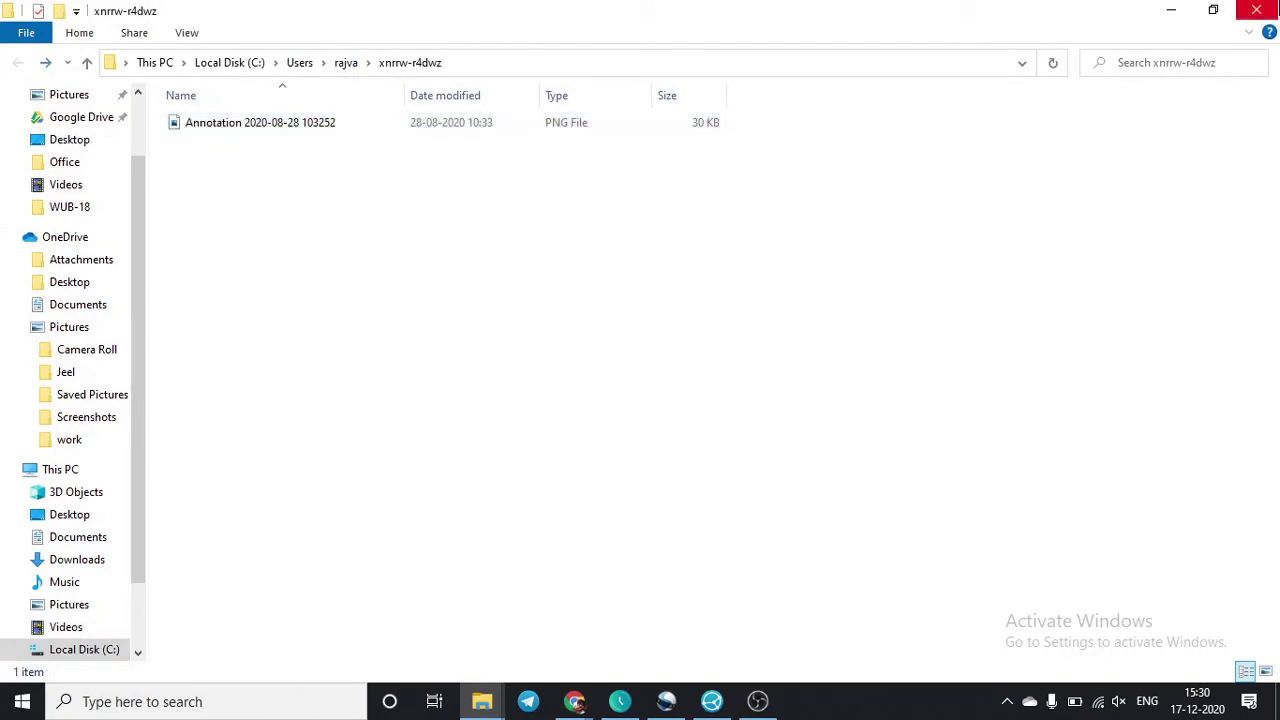
{"action": "key", "text": "alt+Tab"}
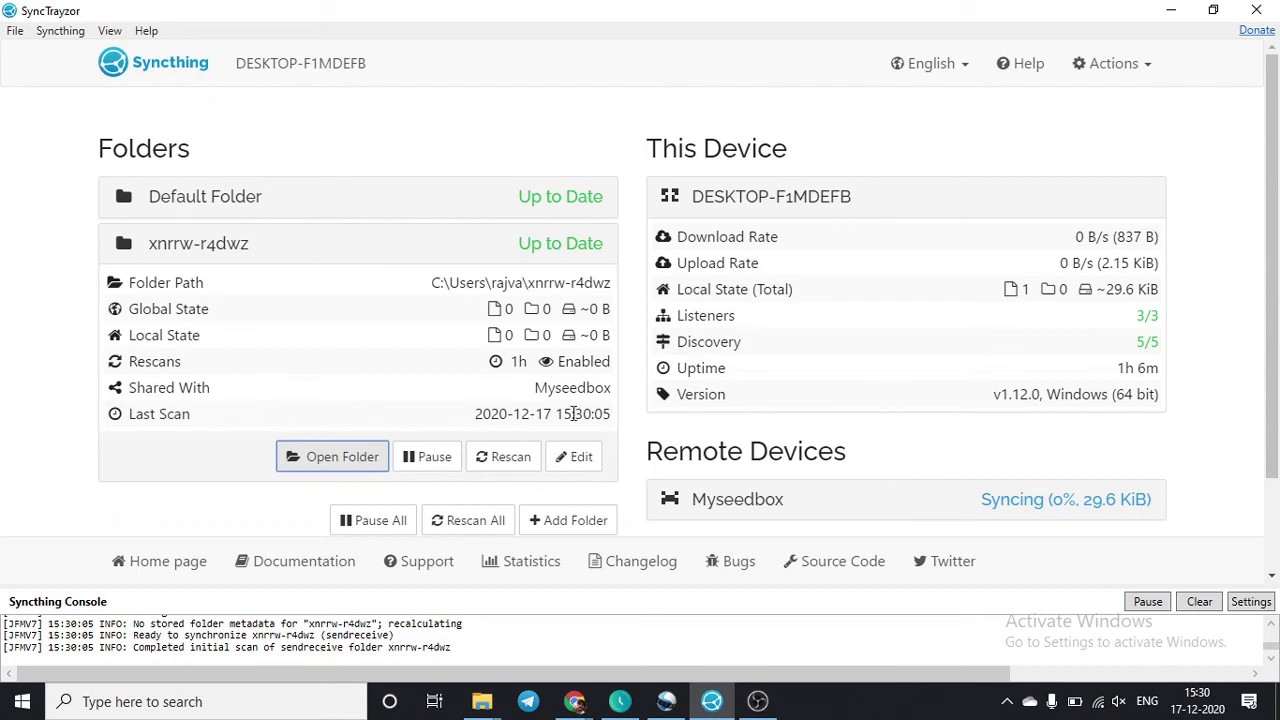
- Rescan xnrrw-r4dwz to pick up the new ~29.6 KiB image, then collapse its row
{"action": "left_click", "coordinate": [513, 466]}
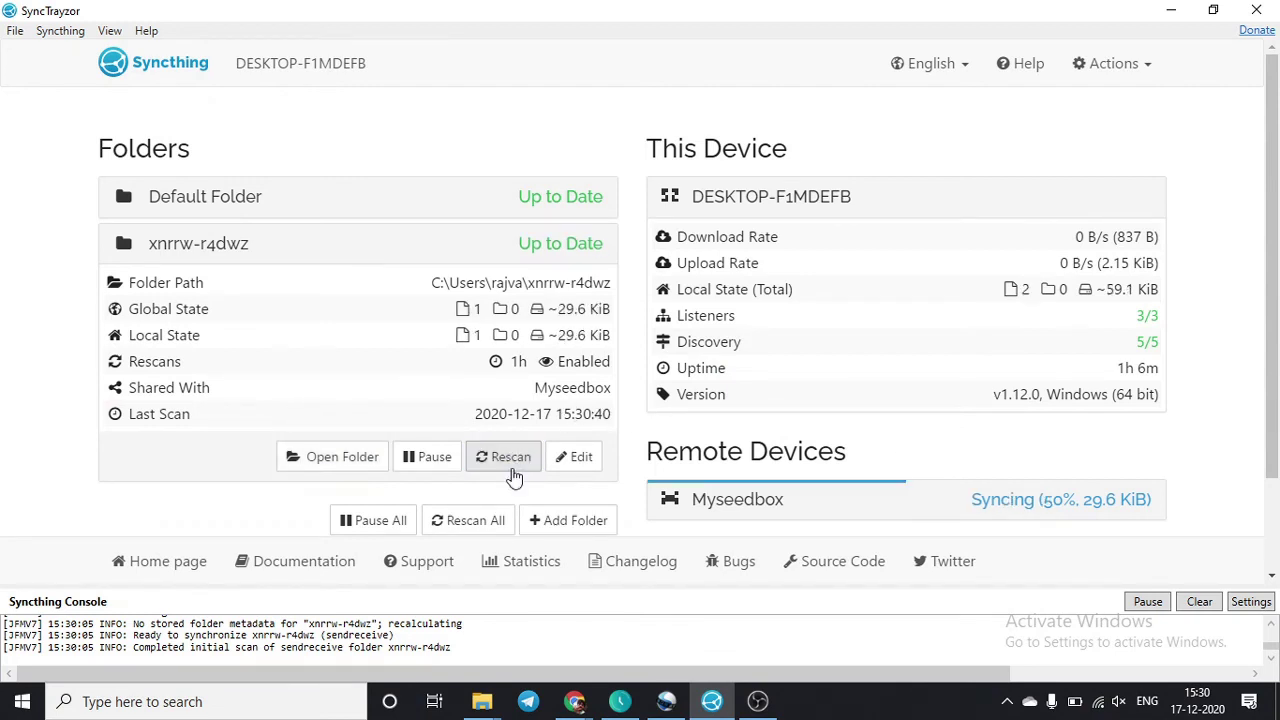
{"action": "scroll", "coordinate": [470, 312], "scroll_direction": "down", "scroll_amount": 2}
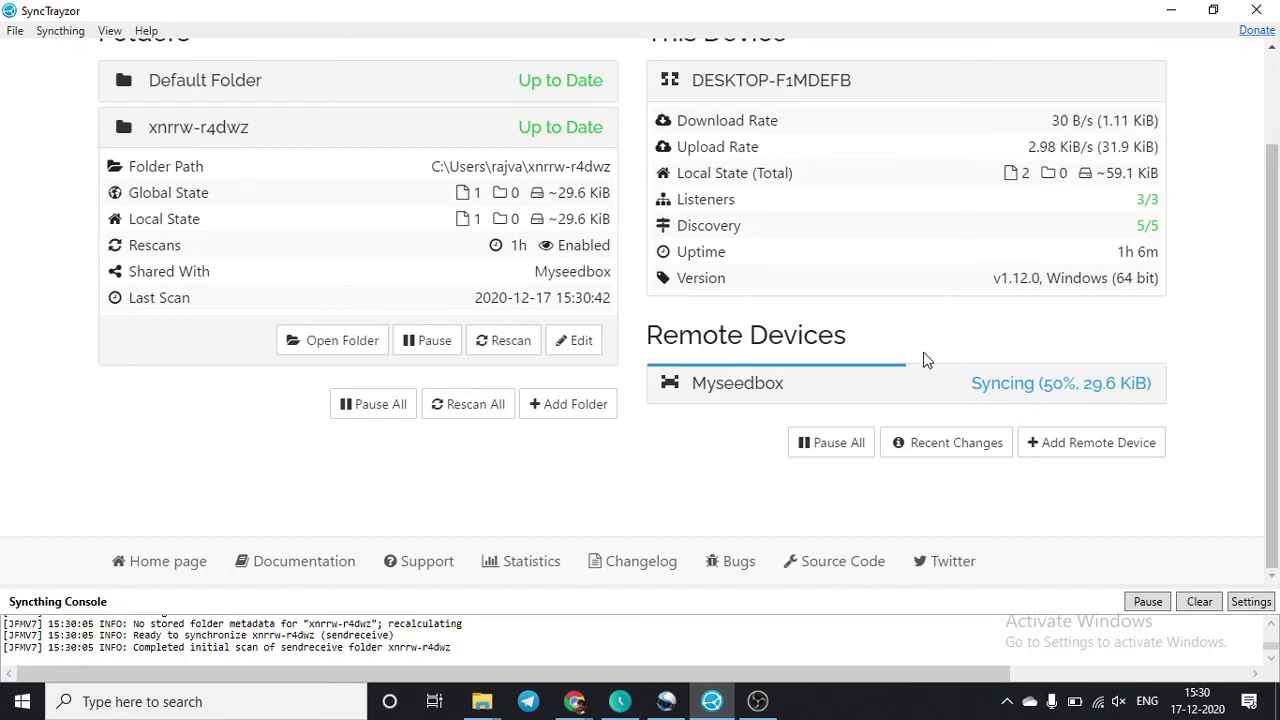
{"action": "scroll", "coordinate": [920, 360], "scroll_direction": "up", "scroll_amount": 2}
{"action": "scroll", "coordinate": [918, 365], "scroll_direction": "down", "scroll_amount": 2}
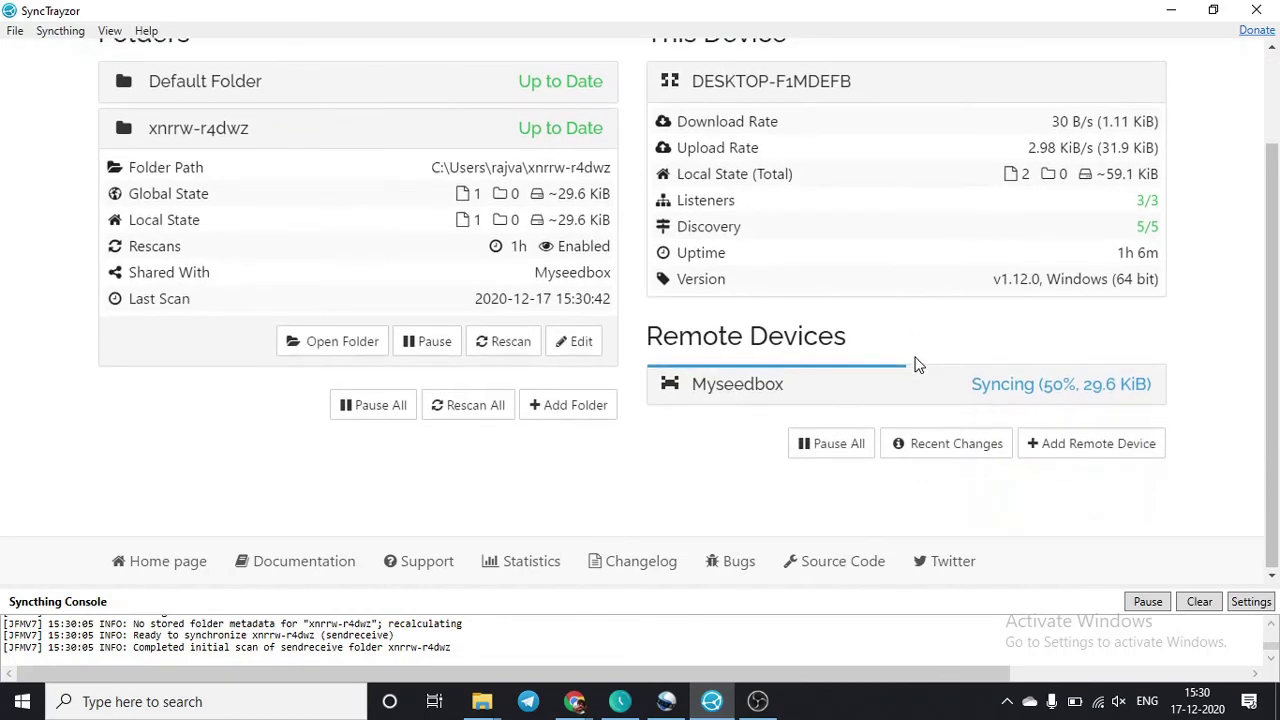
{"action": "left_click", "coordinate": [529, 130]}
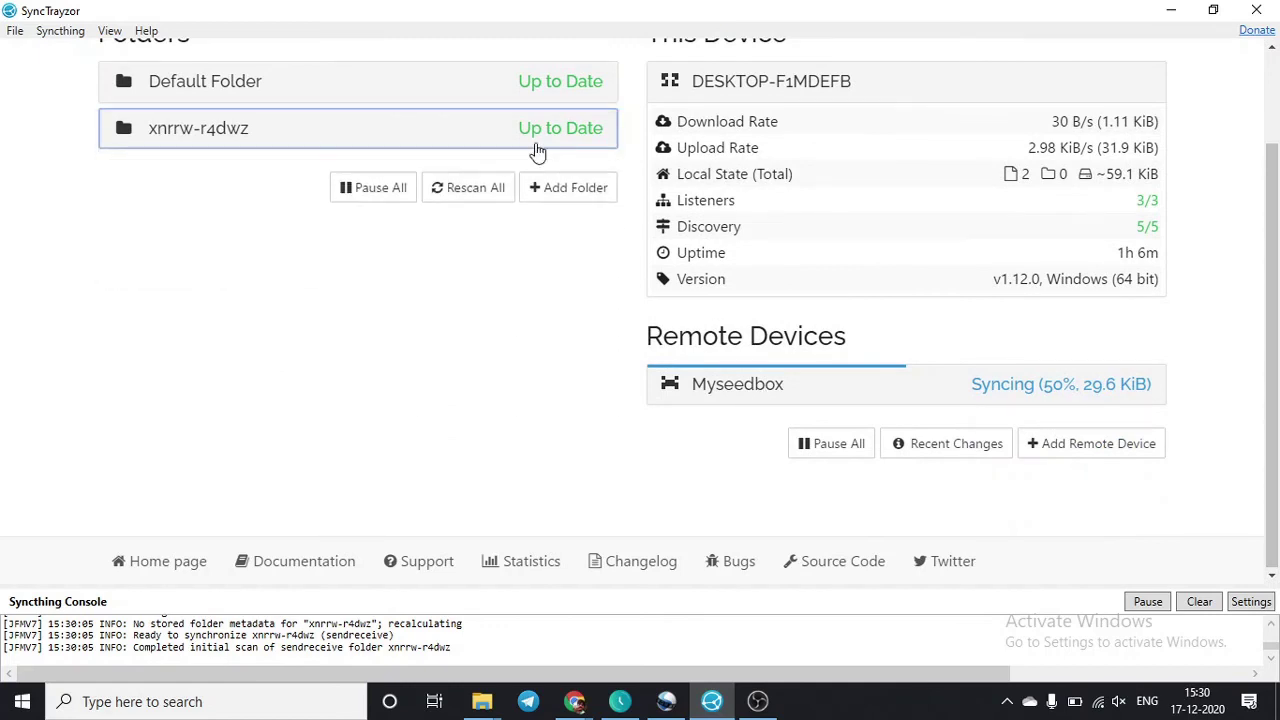
{"action": "scroll", "coordinate": [537, 155], "scroll_direction": "up", "scroll_amount": 2}
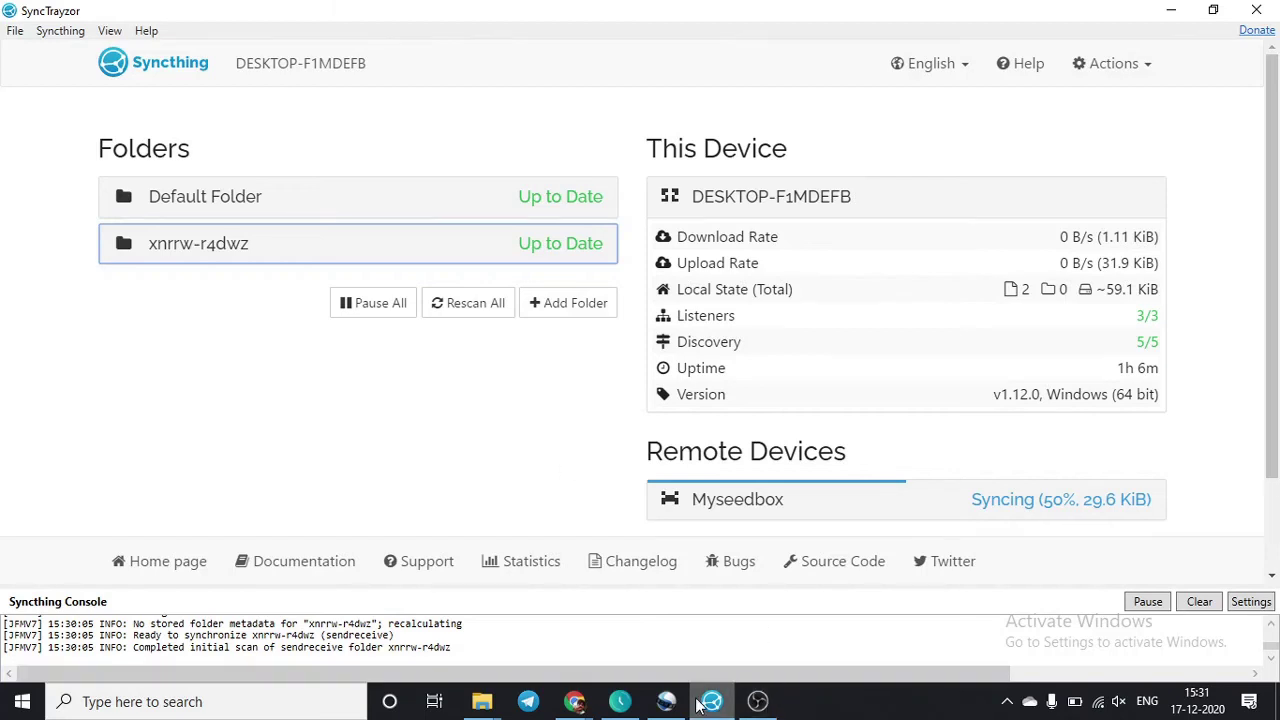
- On the seedbox page, verify xnrrw-r4dwz holds the annotation PNG and is Up to Date
{"action": "mouse_move", "coordinate": [575, 701]}
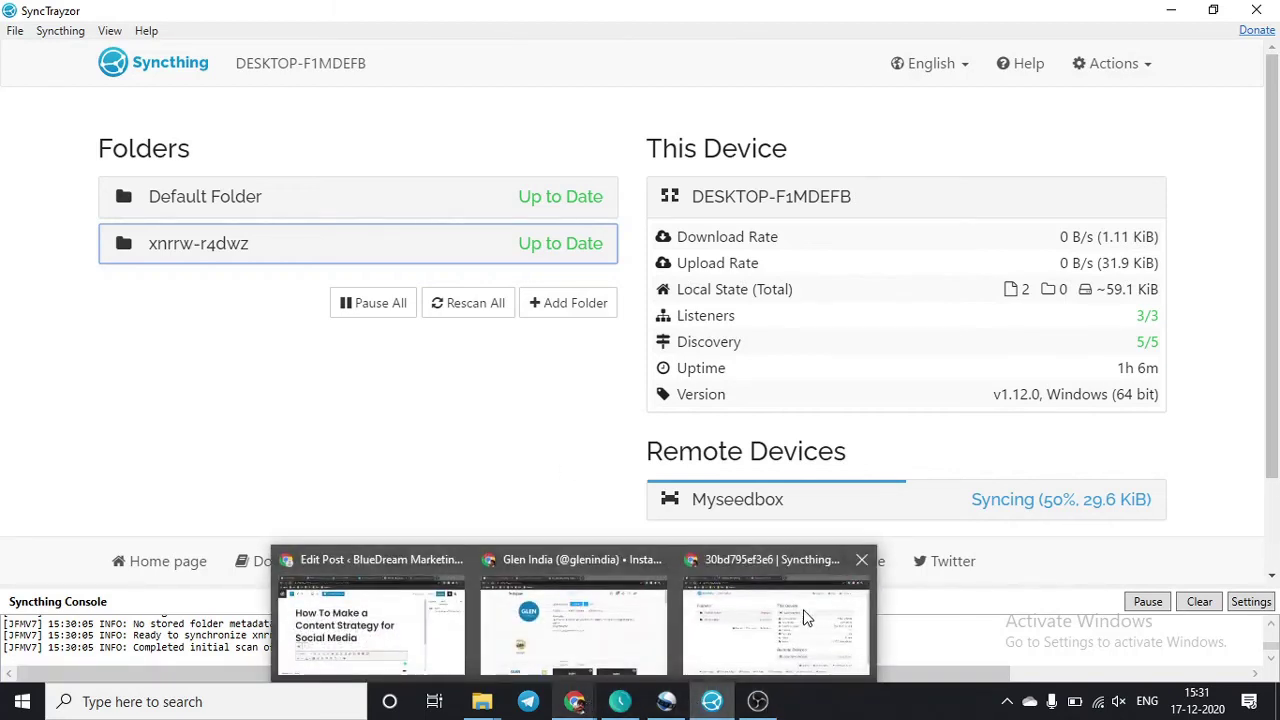
{"action": "left_click", "coordinate": [775, 575]}
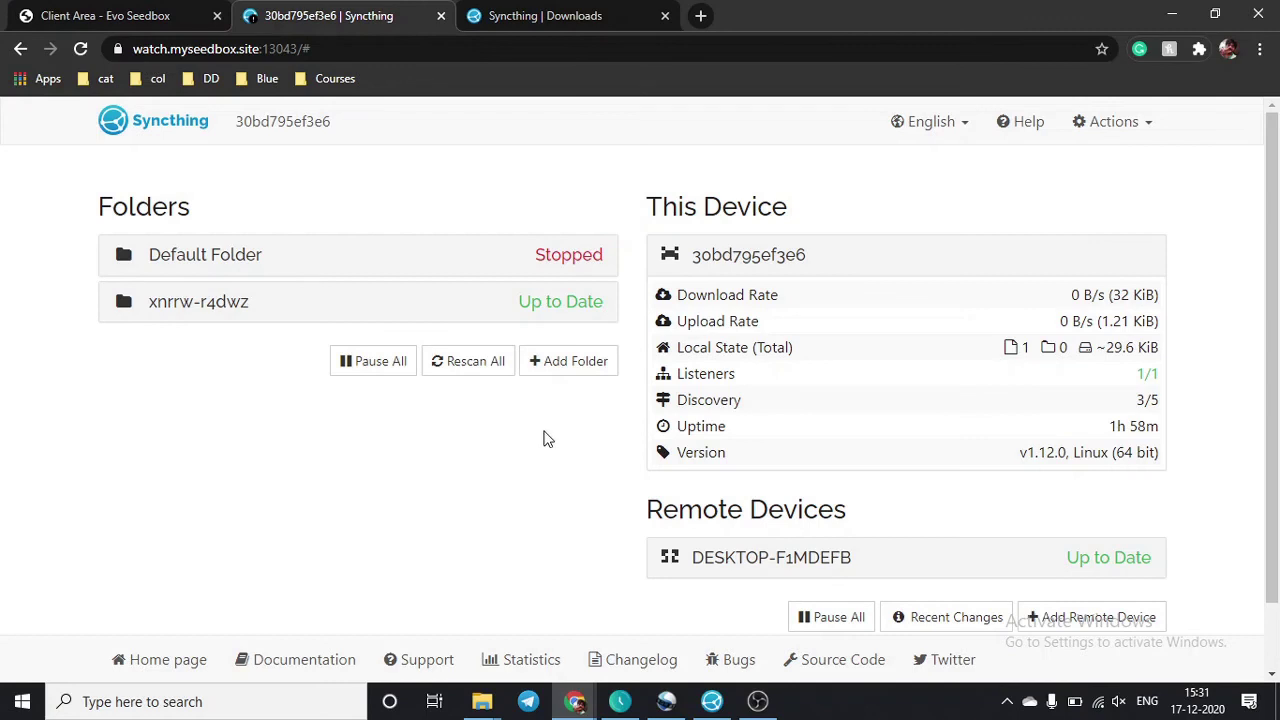
{"action": "scroll", "coordinate": [543, 438], "scroll_direction": "down", "scroll_amount": 1}
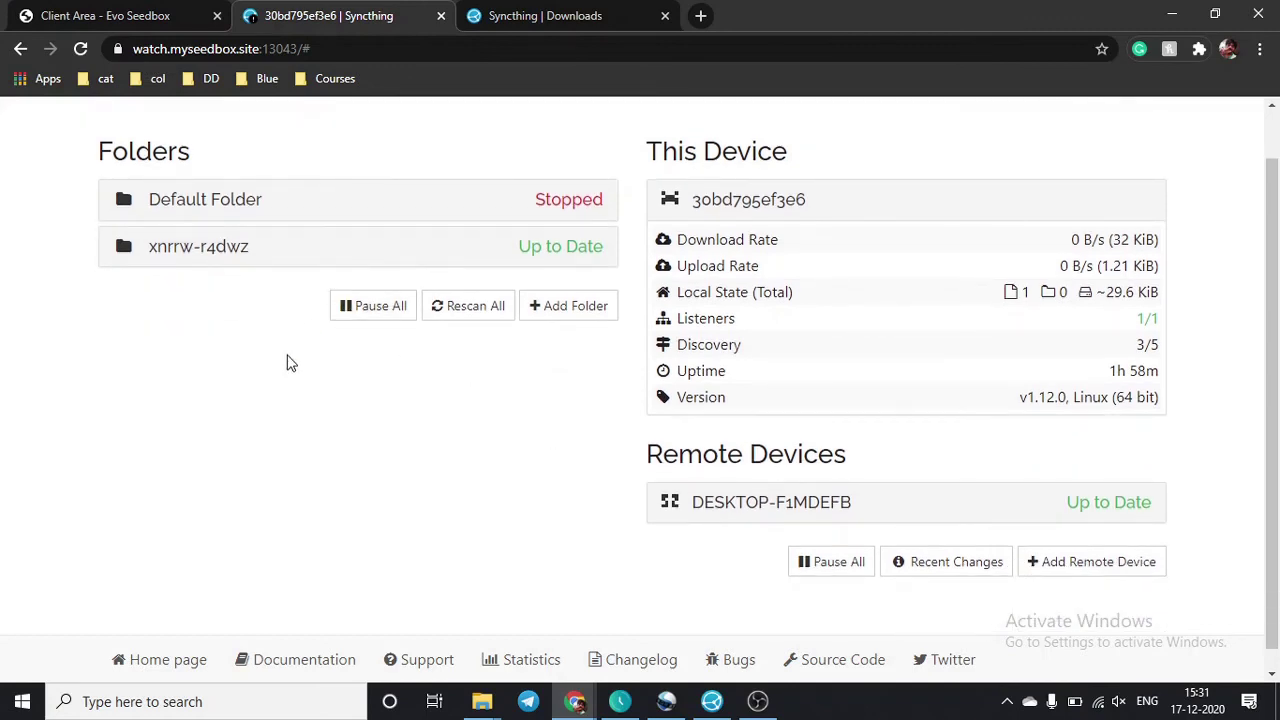
{"action": "left_click", "coordinate": [351, 201]}
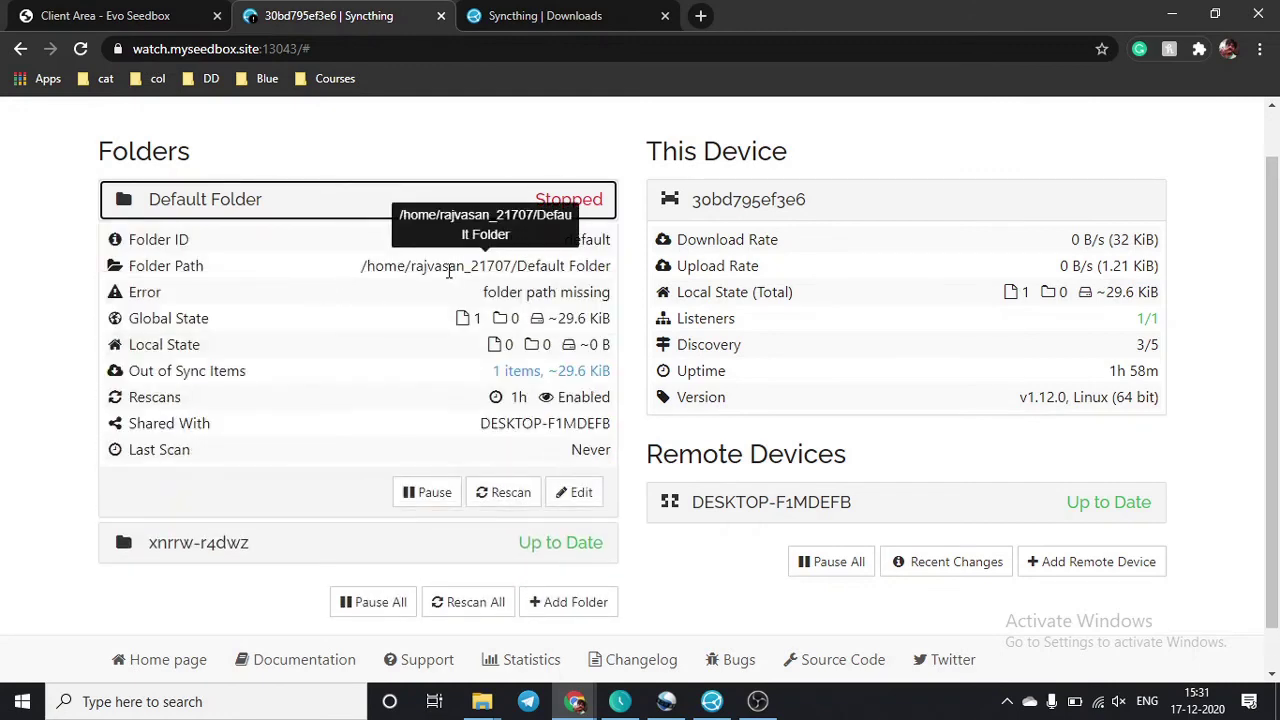
{"action": "left_click", "coordinate": [516, 266]}
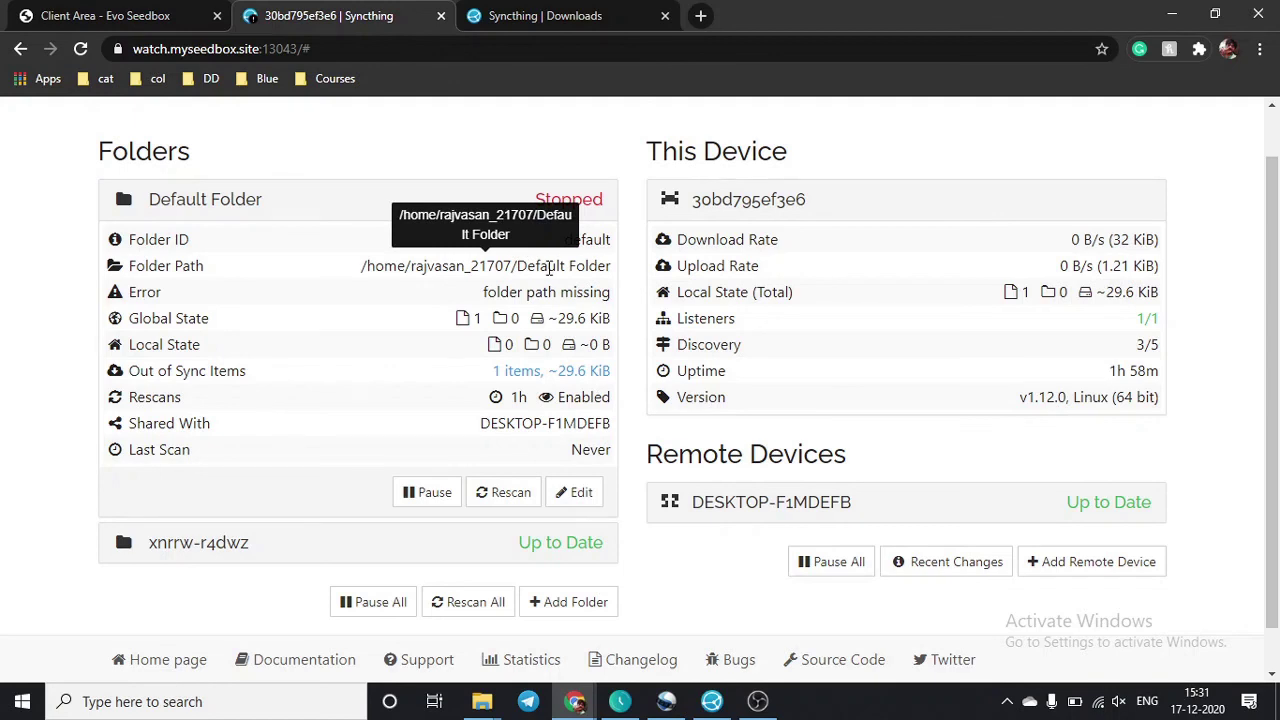
{"action": "left_click", "coordinate": [452, 560]}
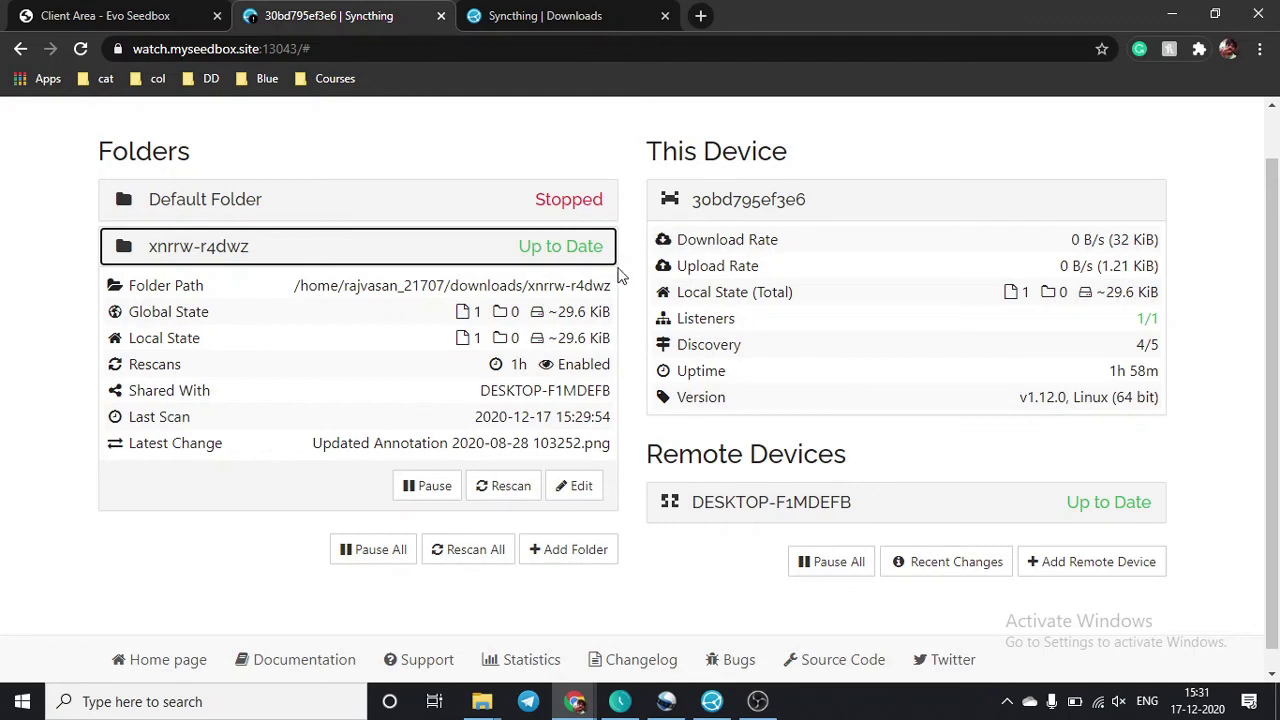
{"action": "left_click", "coordinate": [561, 259]}
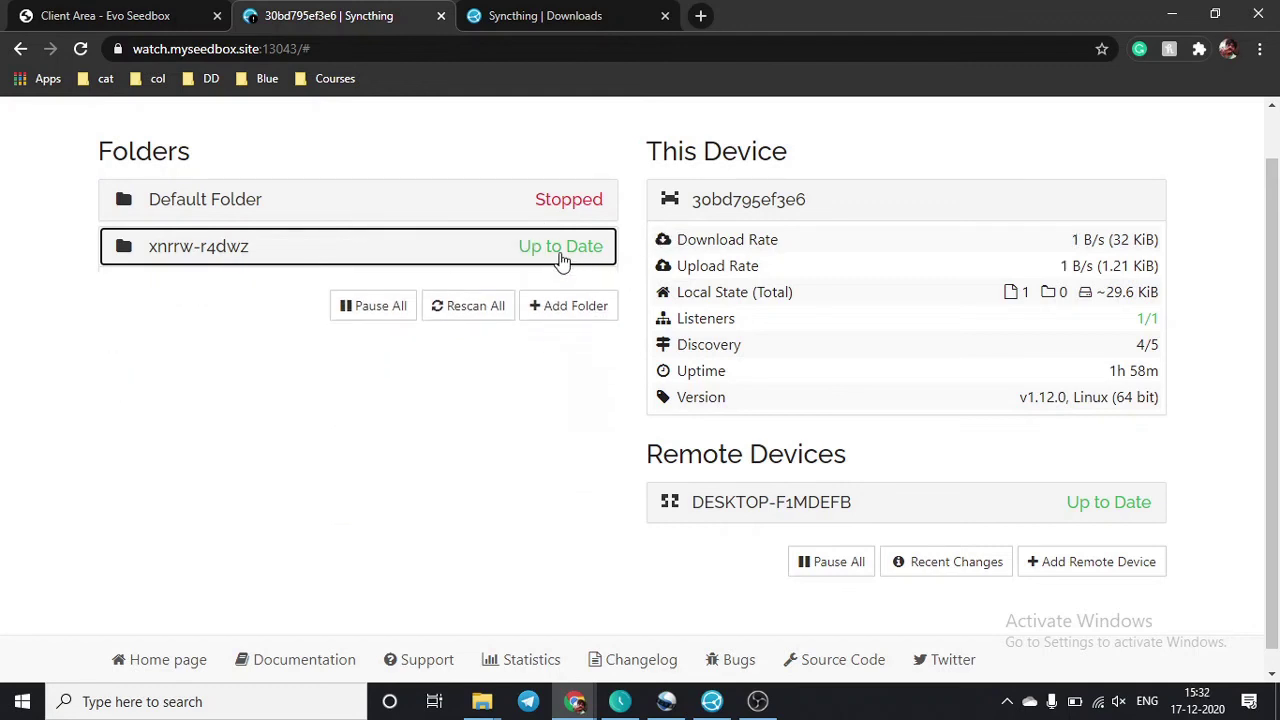